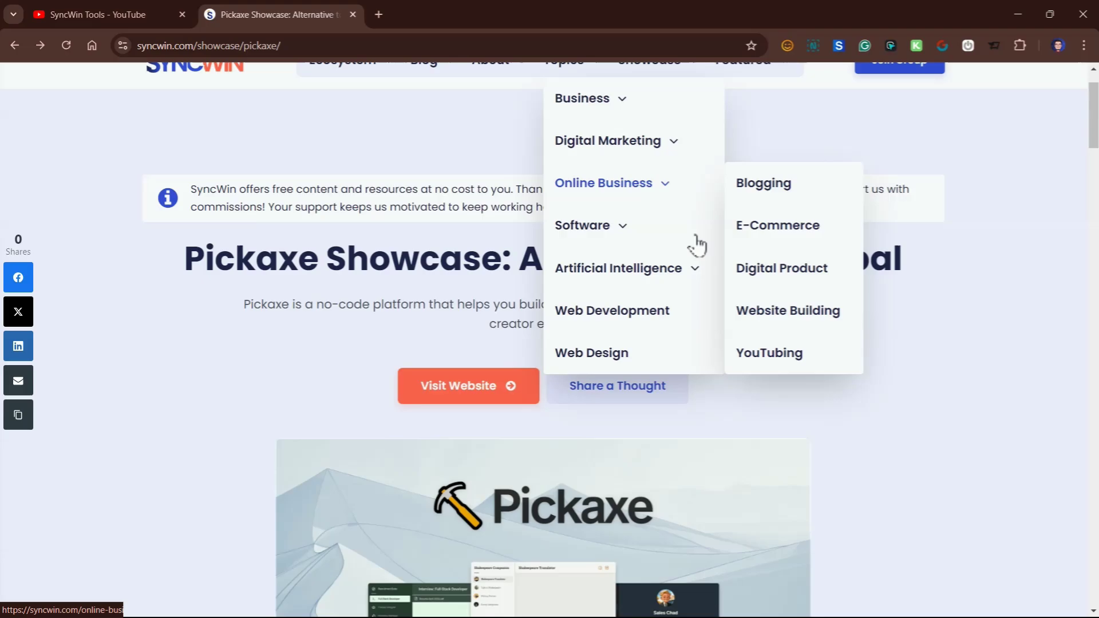
Scroll down through the Pickaxe showcase page on SyncWin
scroll(697, 246, down, 2)
scroll(697, 246, down, 1)
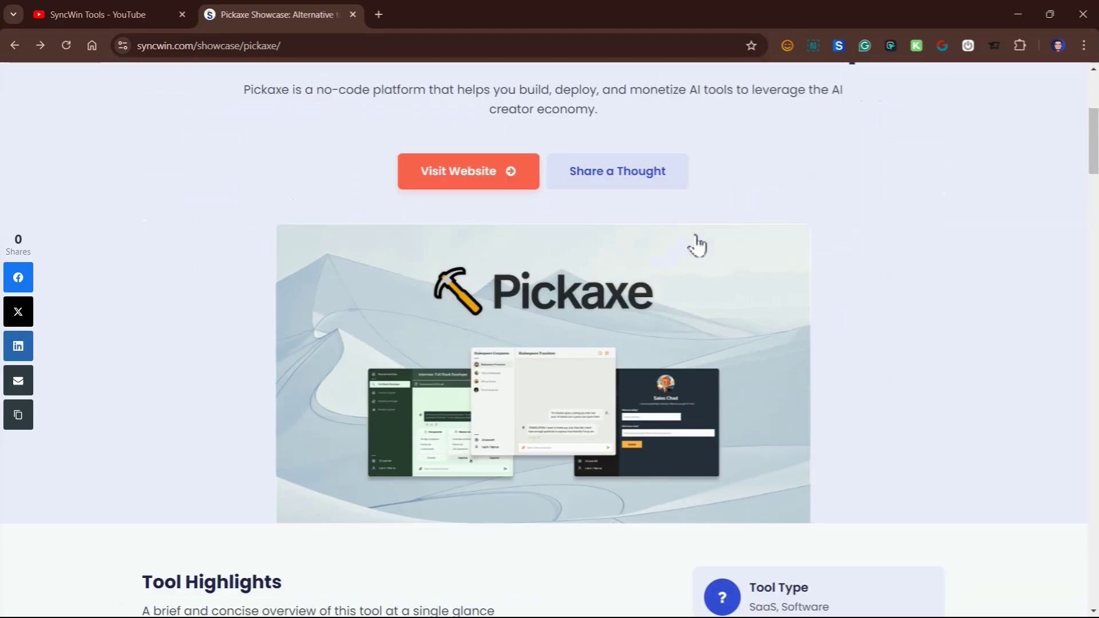
scroll(696, 246, down, 1)
scroll(697, 246, down, 2)
scroll(697, 246, down, 1)
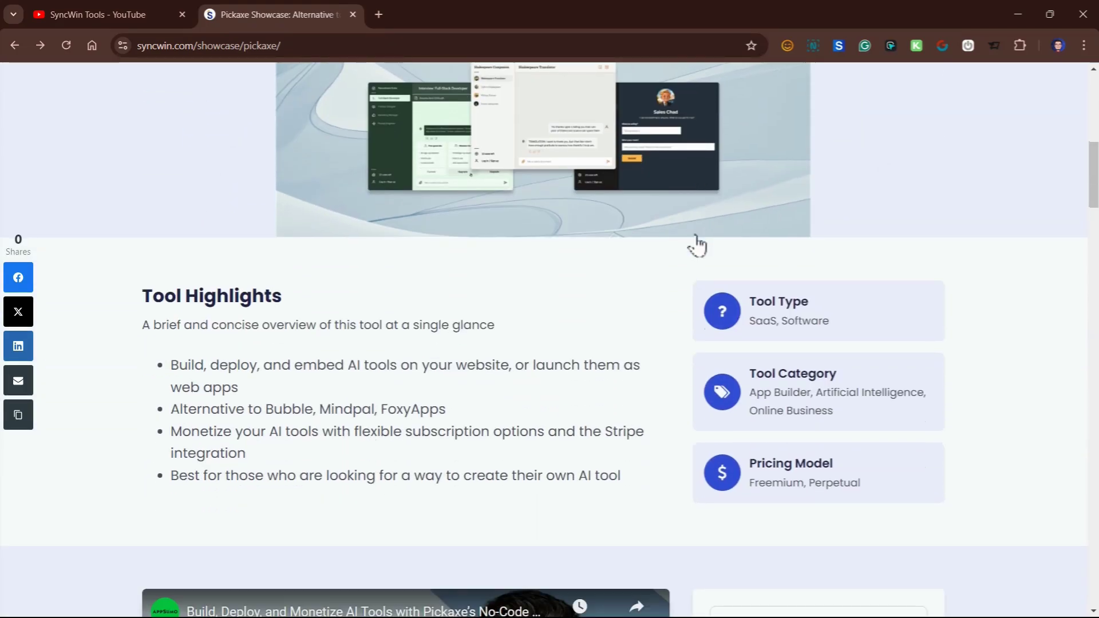
scroll(697, 246, down, 2)
scroll(697, 246, down, 1)
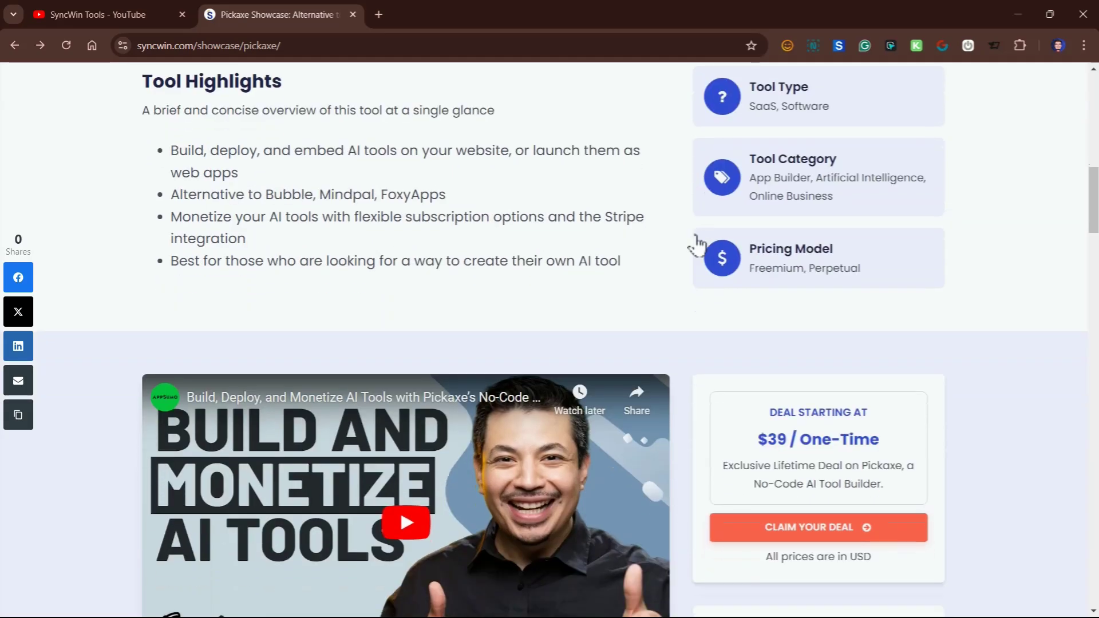
scroll(697, 246, down, 1)
scroll(697, 246, down, 1)
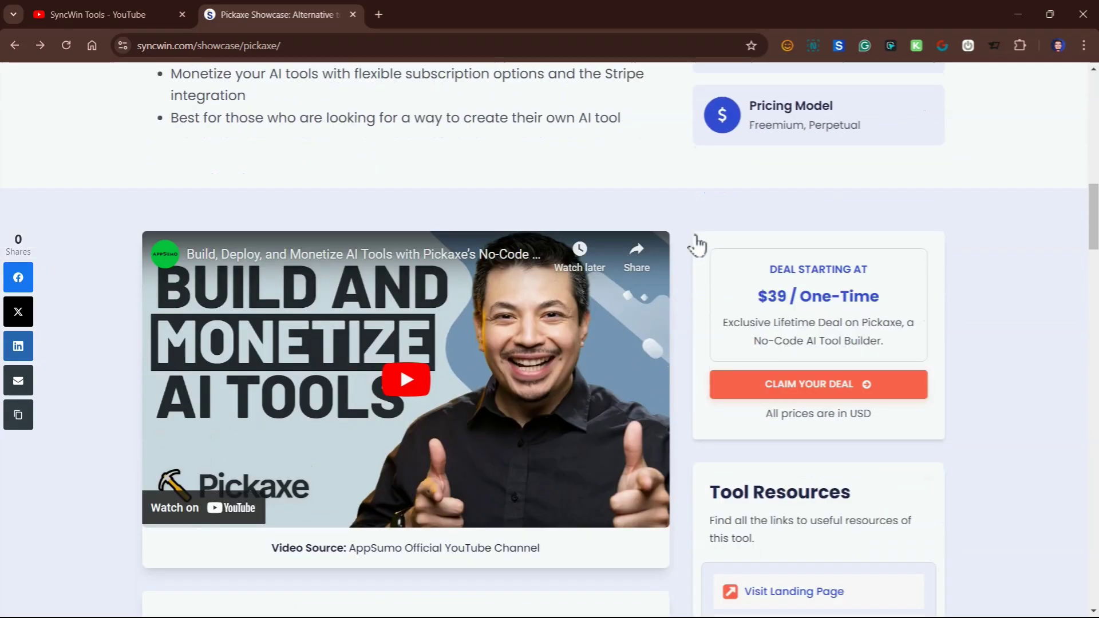
scroll(697, 246, down, 1)
scroll(696, 247, down, 2)
scroll(697, 246, down, 1)
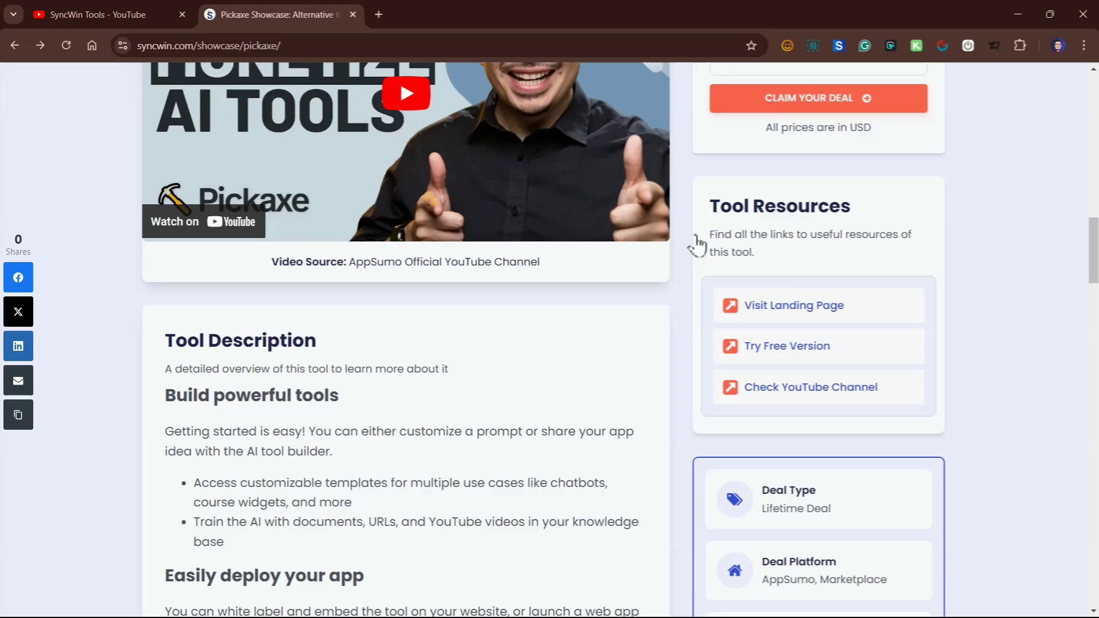
scroll(697, 246, down, 1)
scroll(697, 246, down, 2)
scroll(697, 246, down, 2)
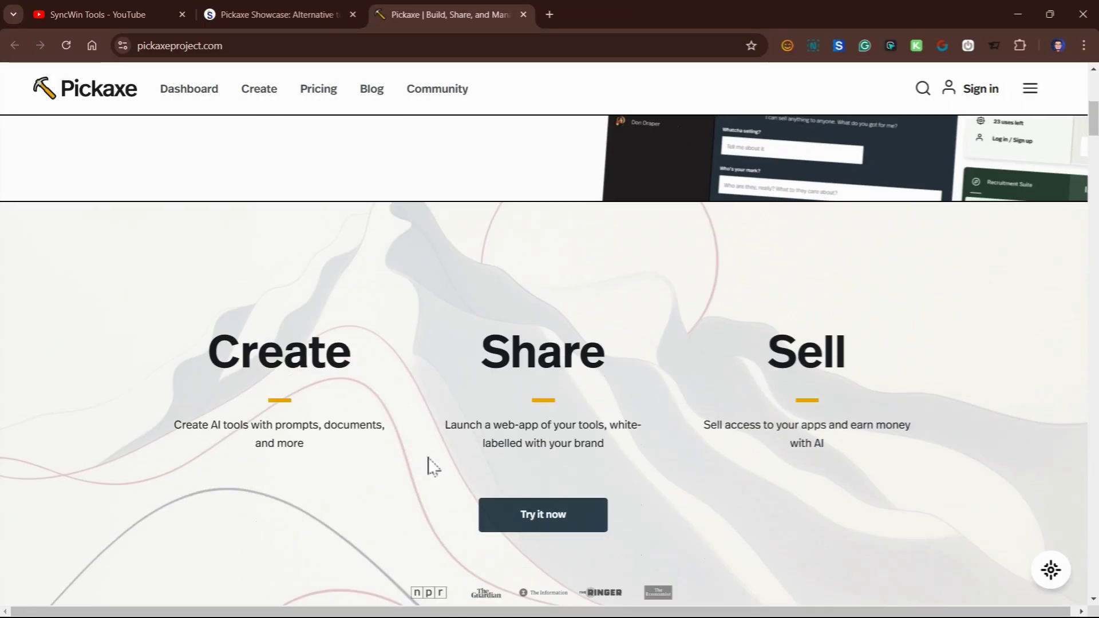
Browse the Pickaxe homepage sections, return to the top, and sign in
scroll(433, 467, down, 1)
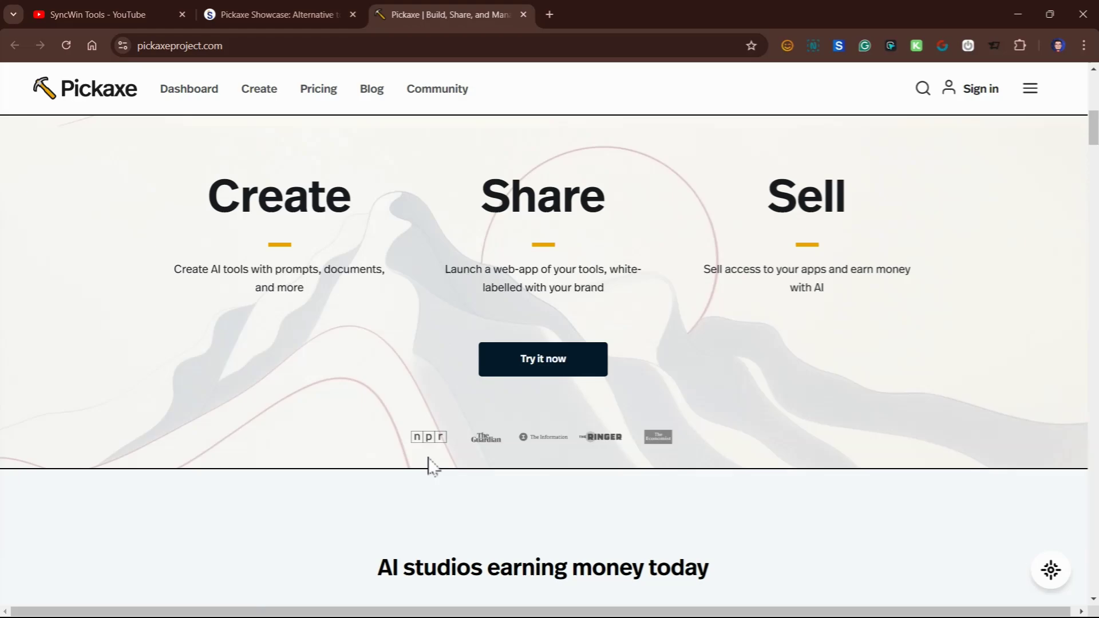
scroll(433, 466, down, 3)
scroll(433, 466, down, 3)
scroll(433, 467, down, 5)
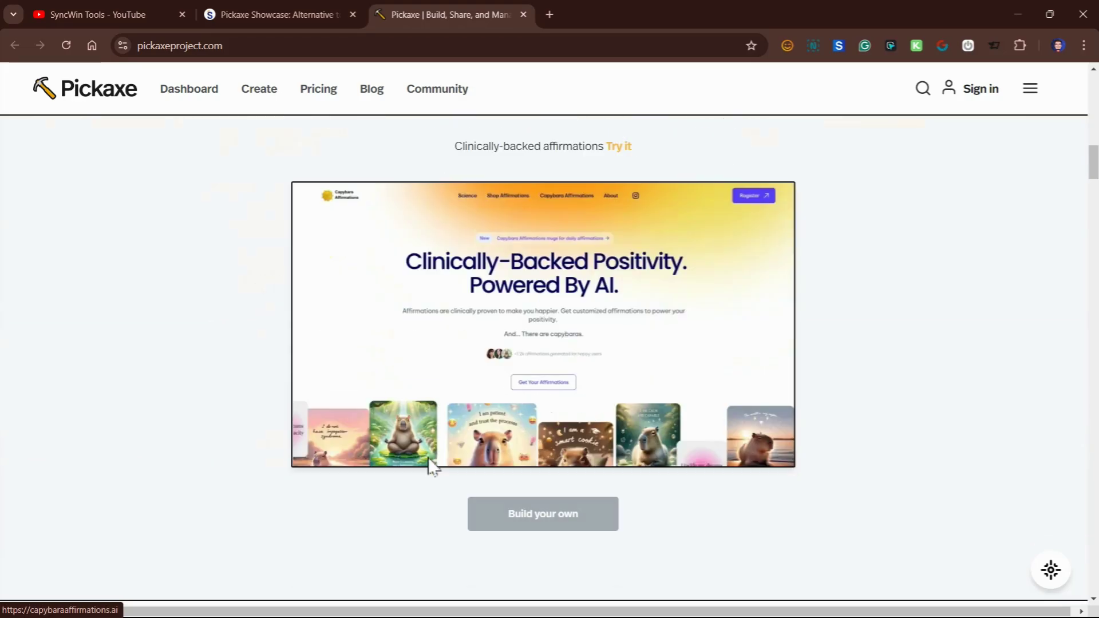
scroll(433, 467, down, 5)
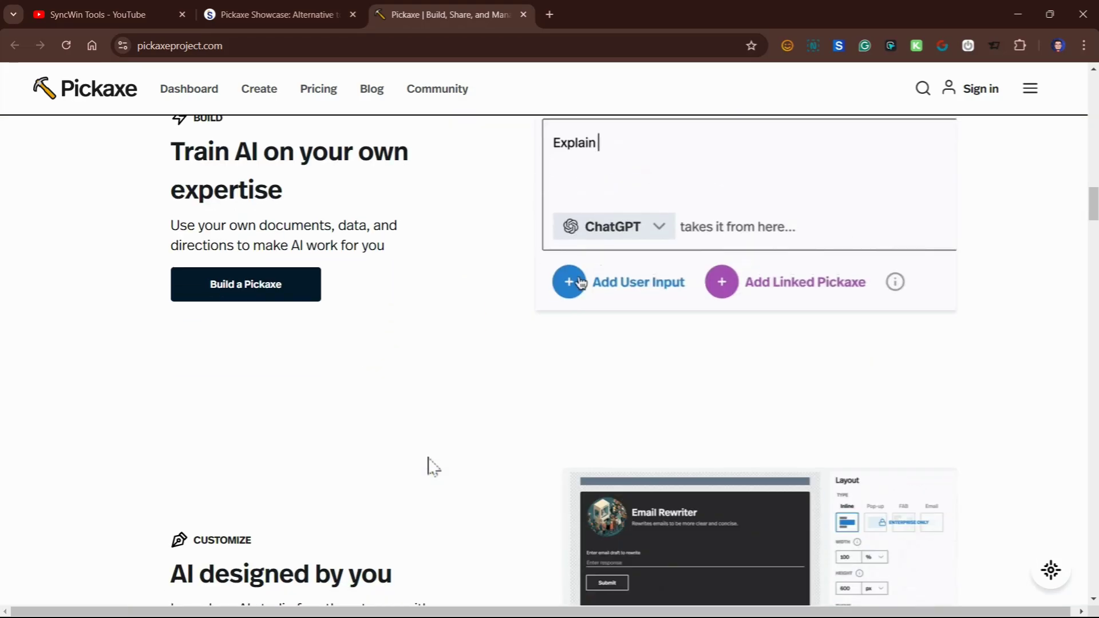
scroll(433, 466, down, 3)
scroll(433, 466, up, 5)
scroll(433, 467, up, 5)
scroll(433, 466, up, 5)
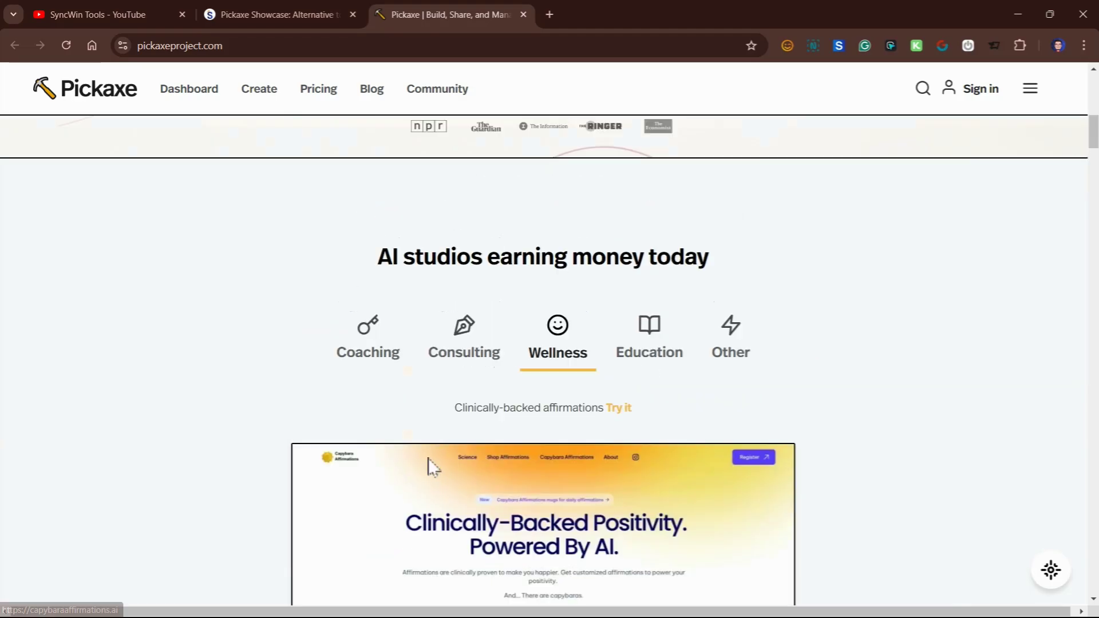
scroll(433, 466, up, 10)
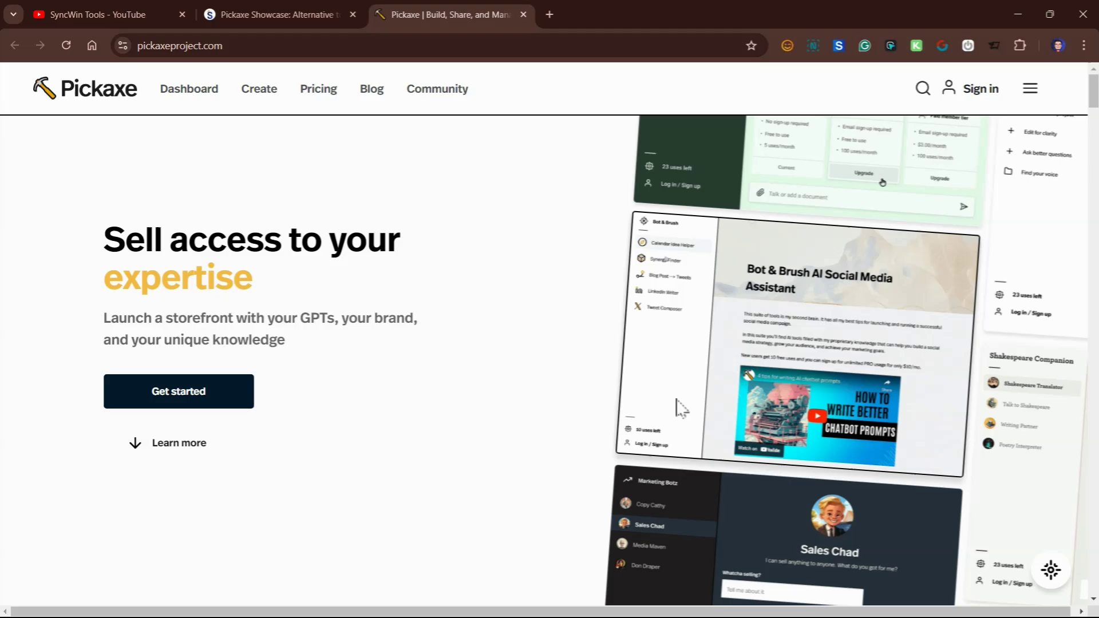
click(983, 90)
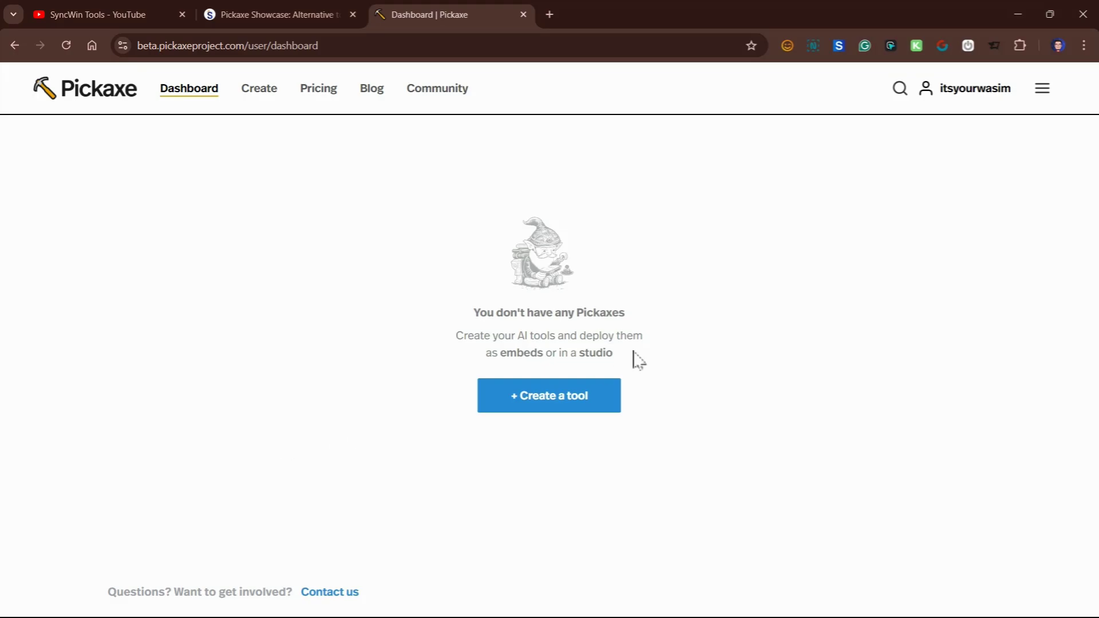
Begin a new Pickaxe tool with + Create a tool on the empty dashboard
click(562, 404)
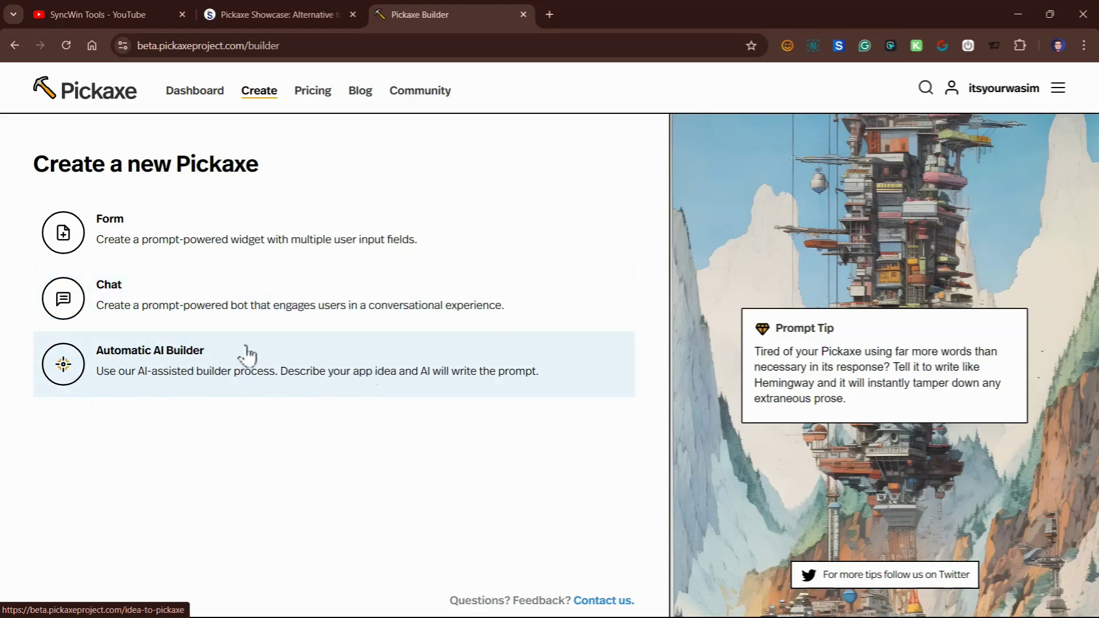
Choose Automatic AI Builder and continue into its Idea To Pickaxe chat
click(147, 379)
click(246, 364)
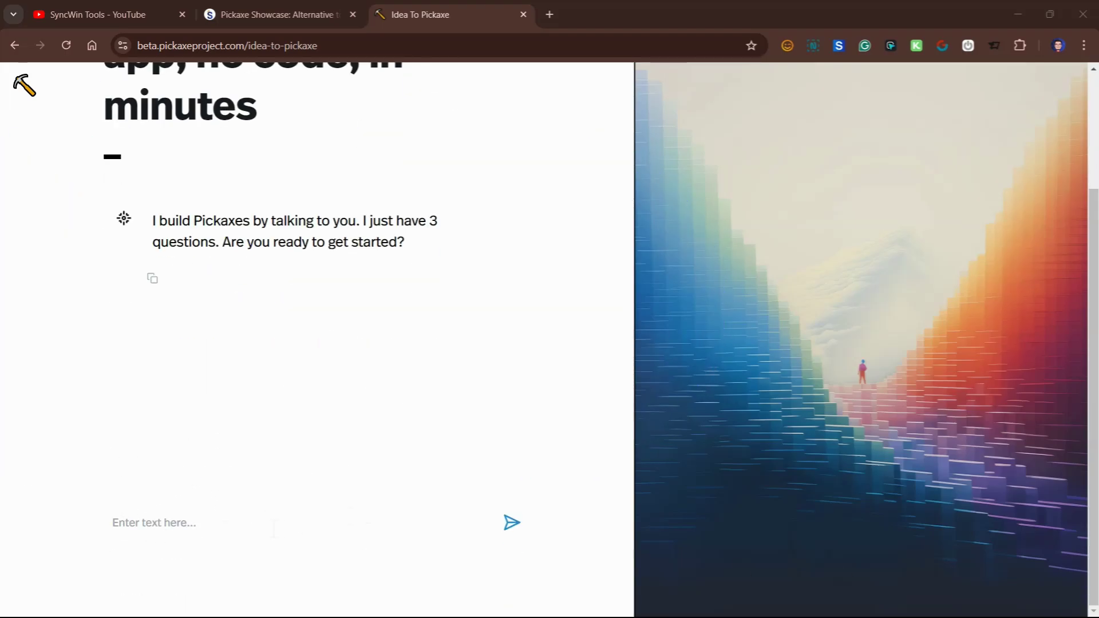
Send the idea: an AI chatbot that helps users find passive income information
click(292, 520)
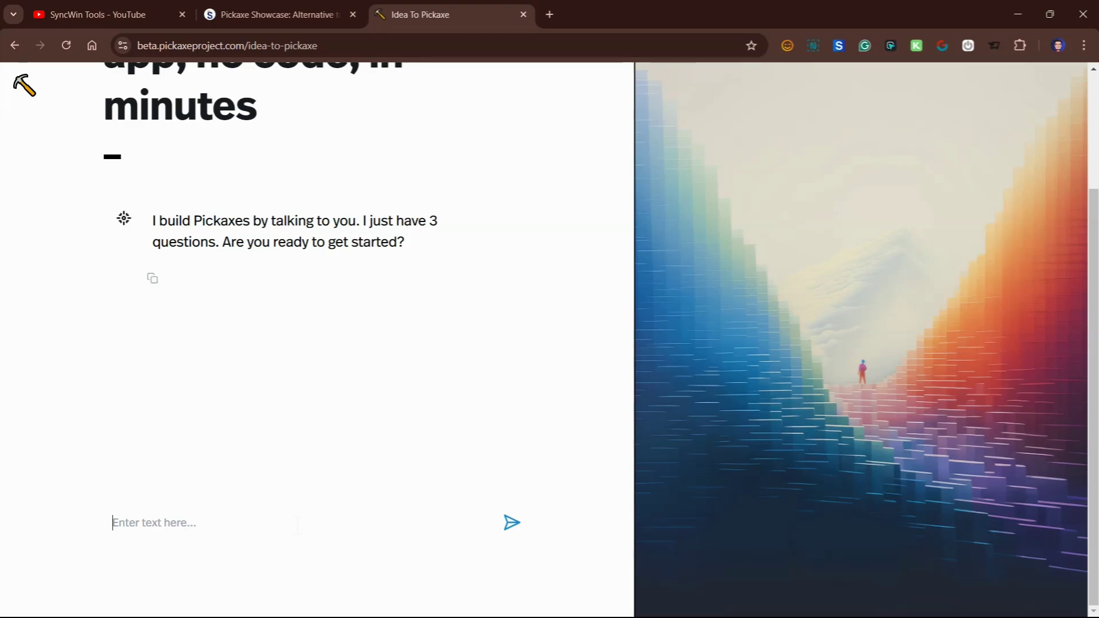
text(I want to)
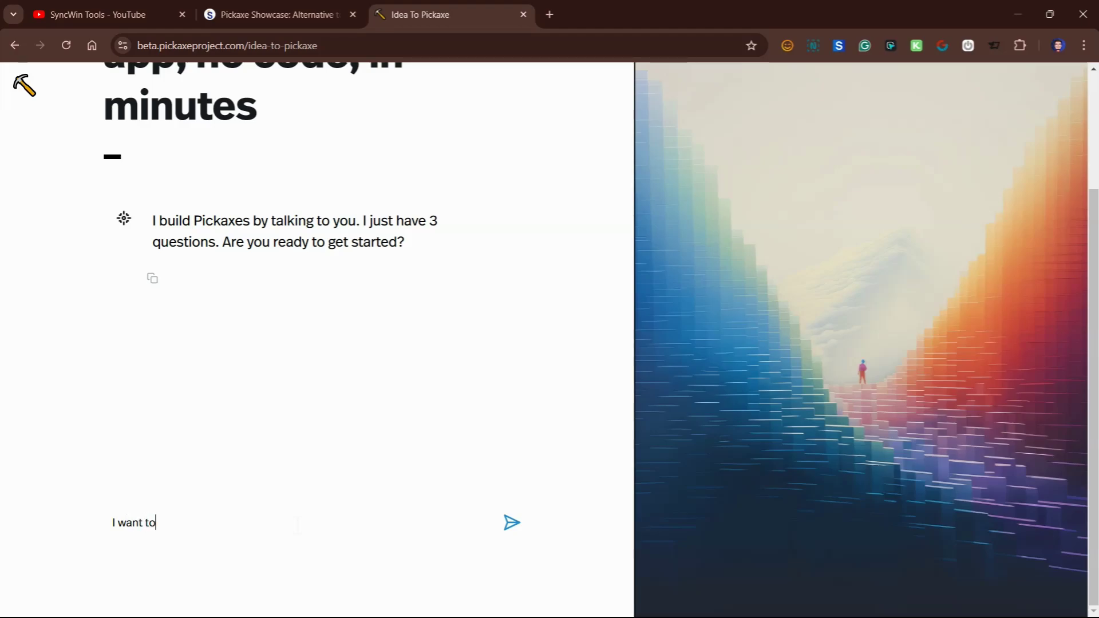
text( create an)
text( ai chatbot)
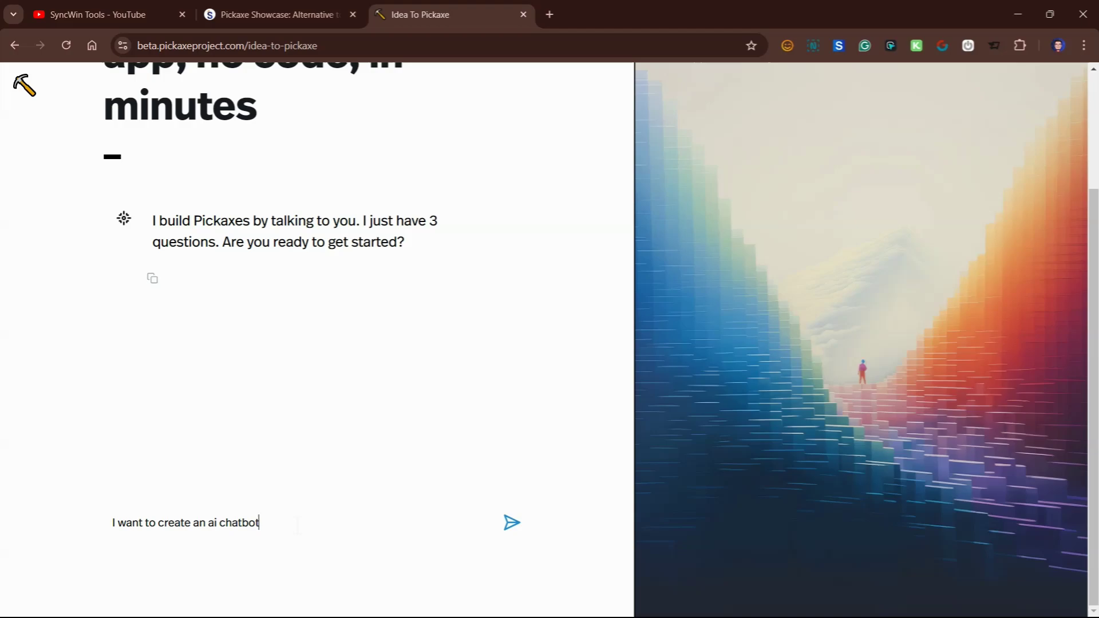
text( that )
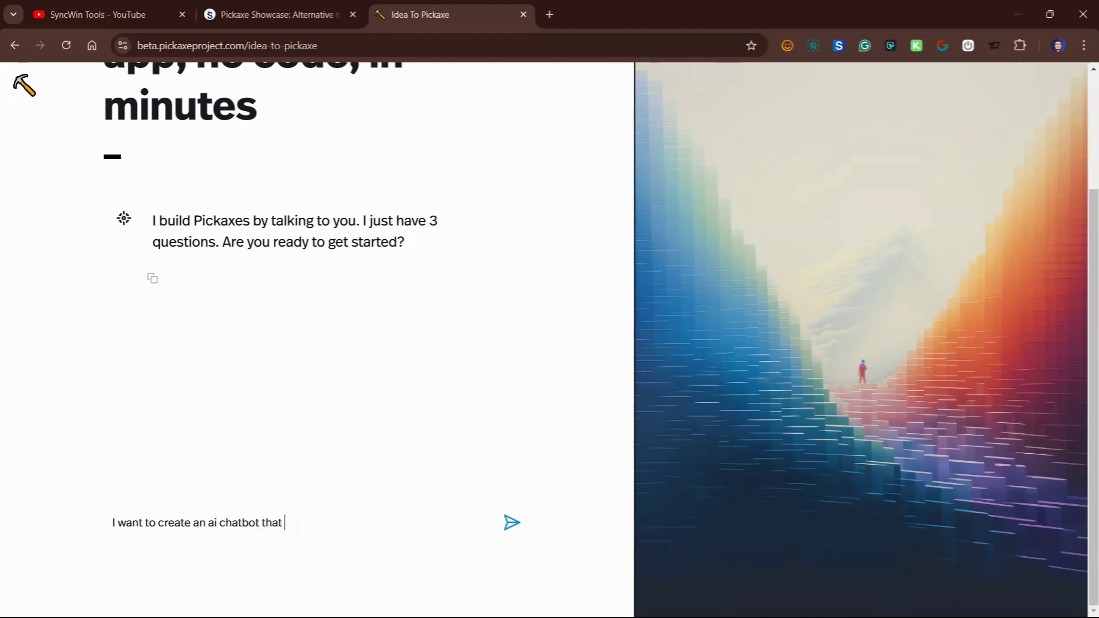
text(helps)
text( users)
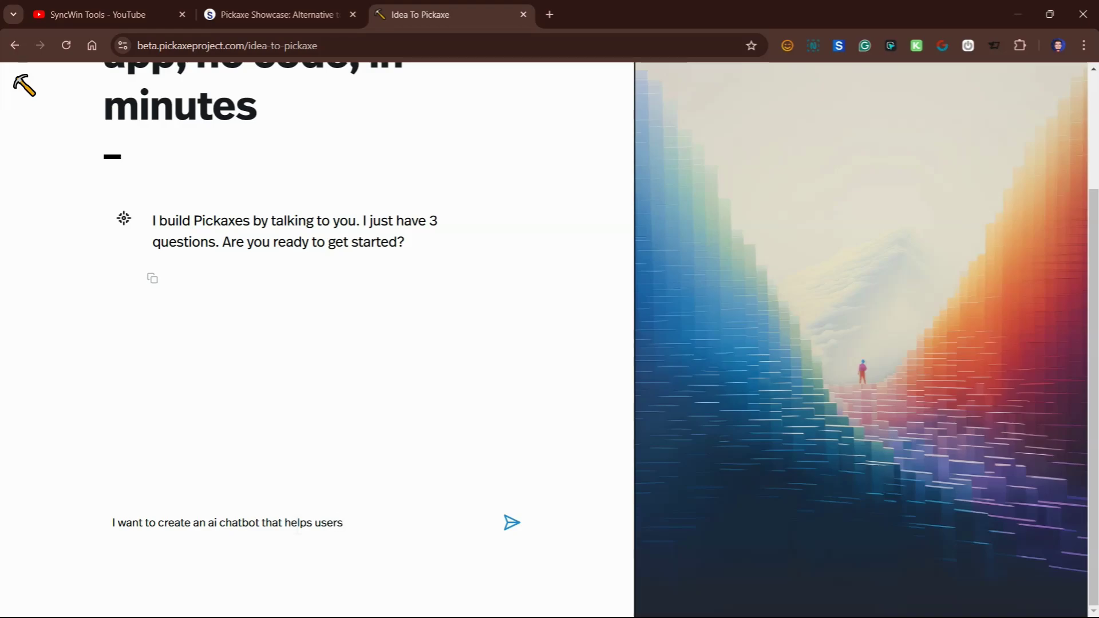
text( find i)
text(nformation)
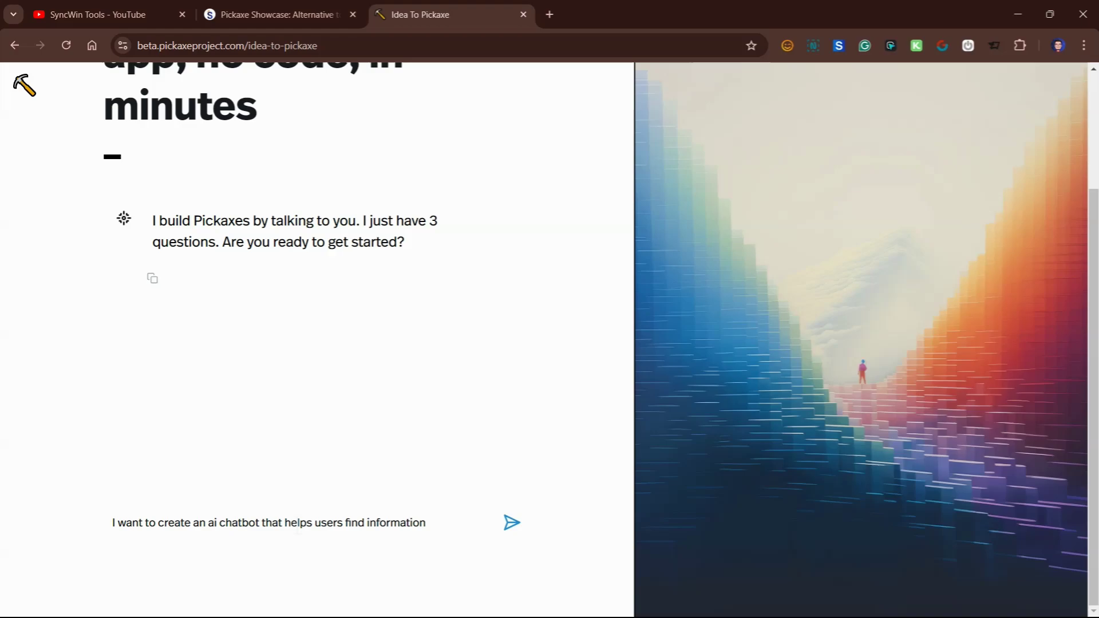
text( about)
text( passive)
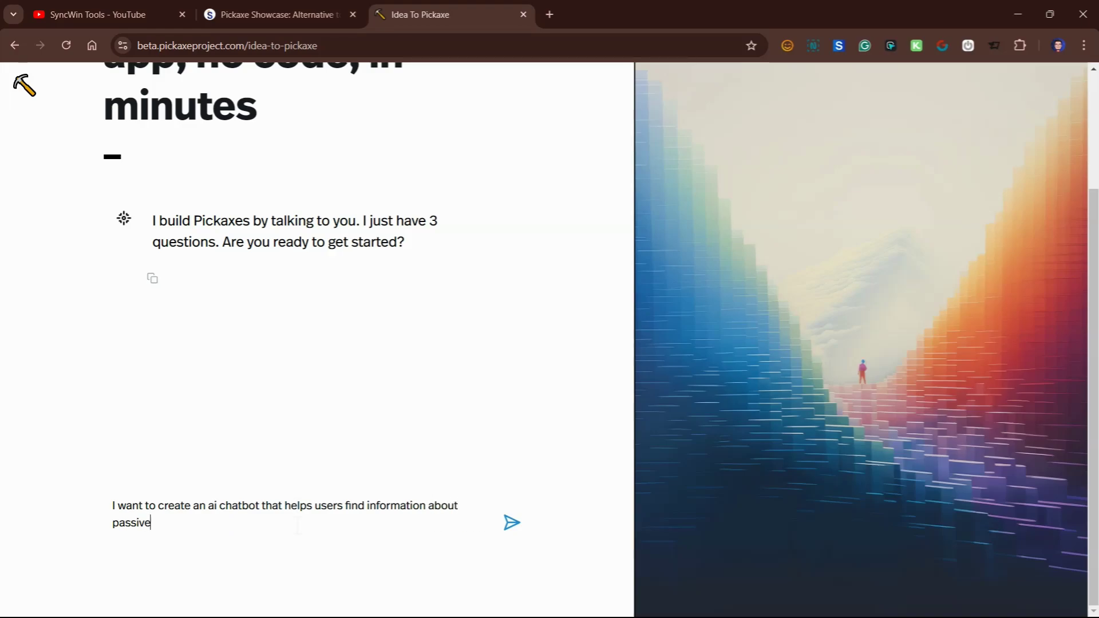
text( incom)
text(e.)
click(511, 536)
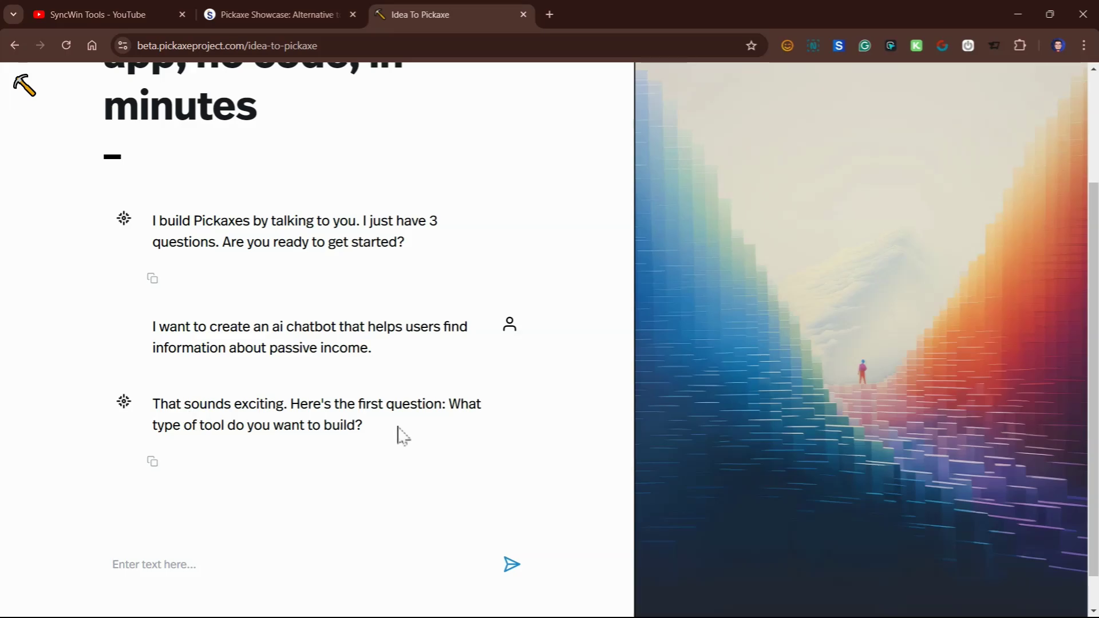
Answer 'A chatbot', 'They will learn about Passive Income', and 'It will be for online passive income'
click(172, 565)
text(A chatbot)
key(Return)
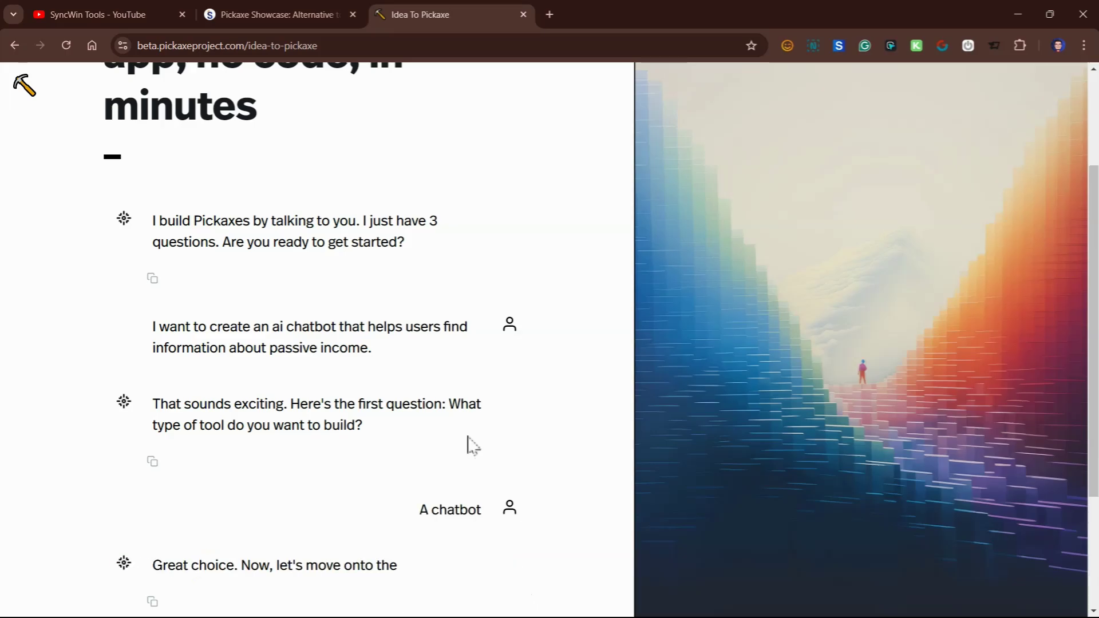
scroll(470, 445, down, 1)
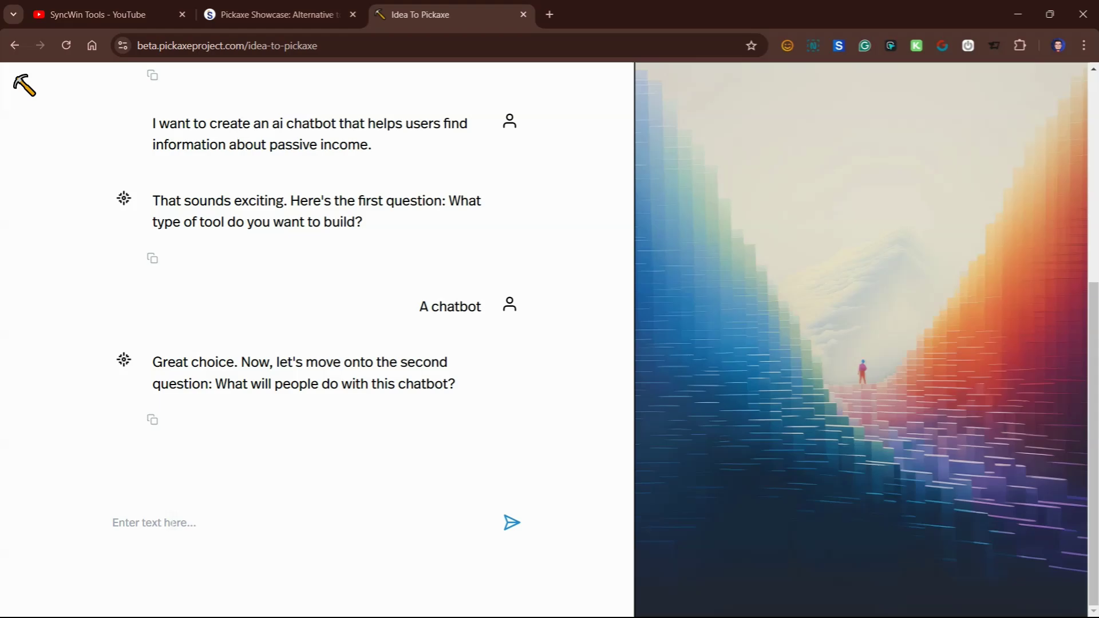
text(They will )
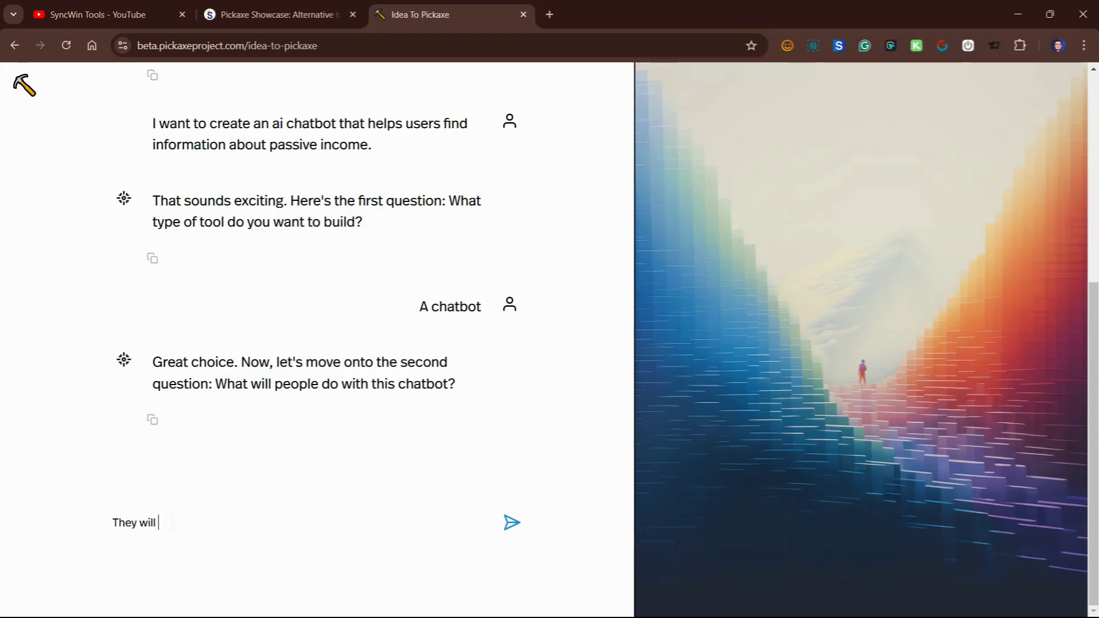
text(learn ab)
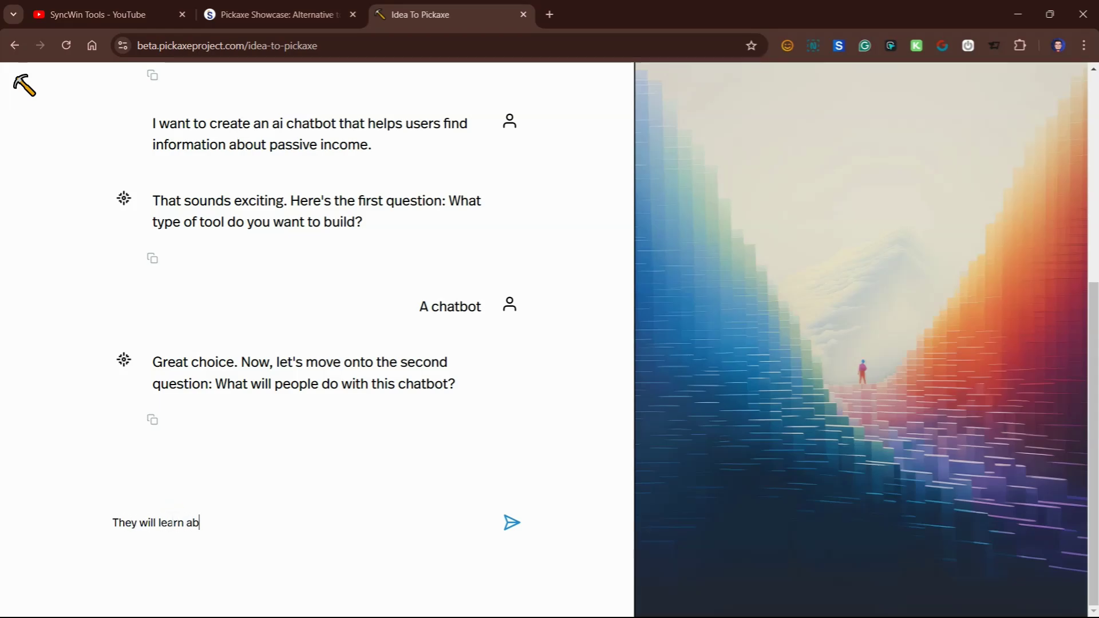
text(out Pas)
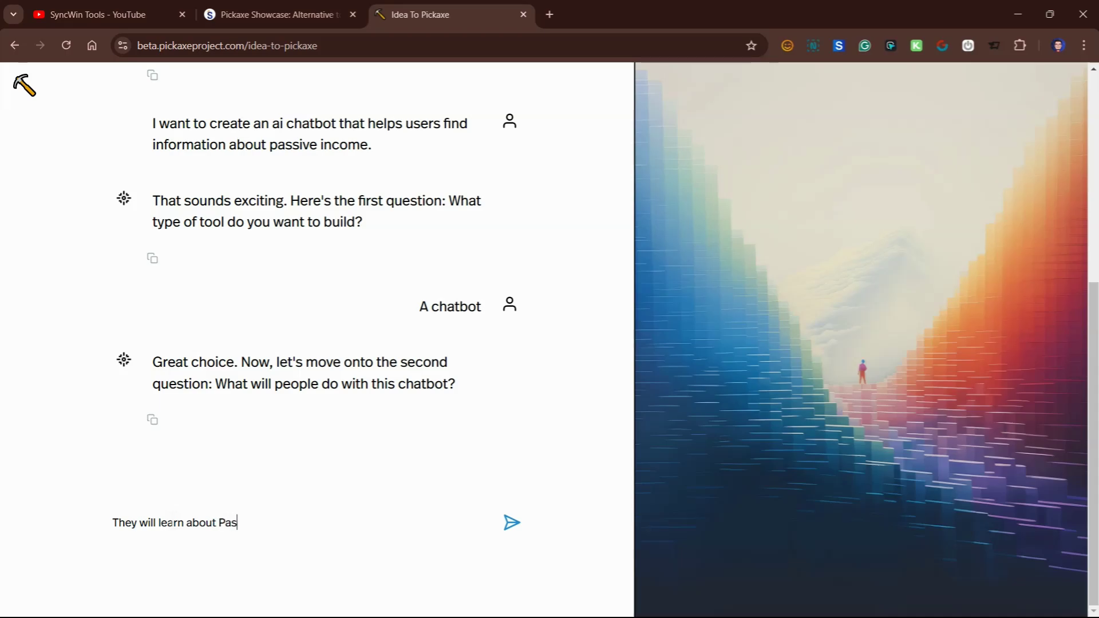
text(sive Income)
click(511, 522)
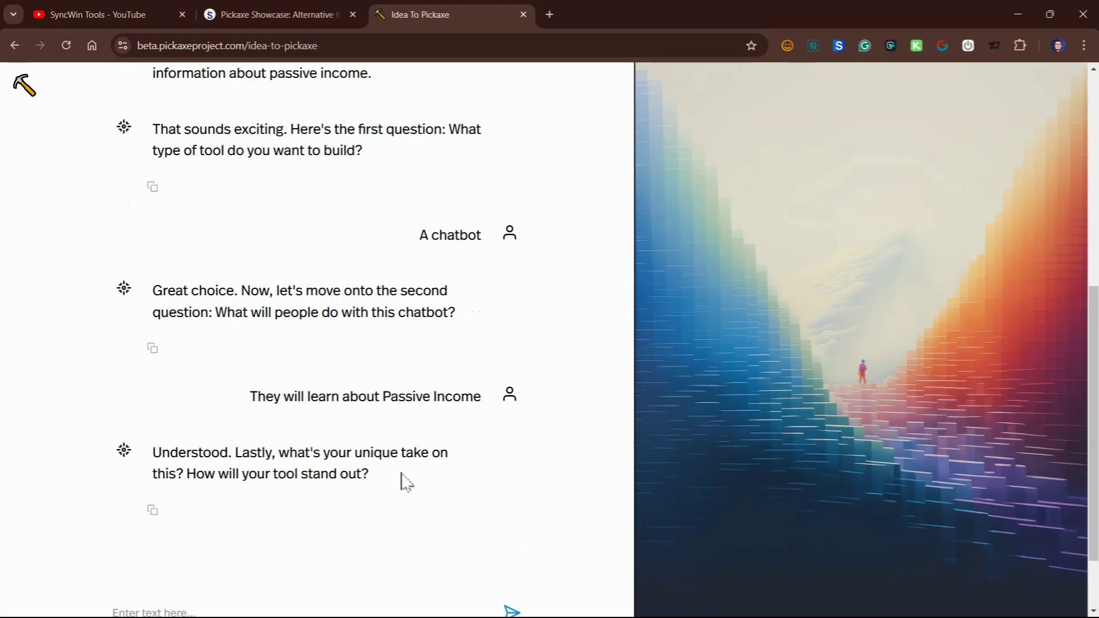
scroll(400, 479, down, 2)
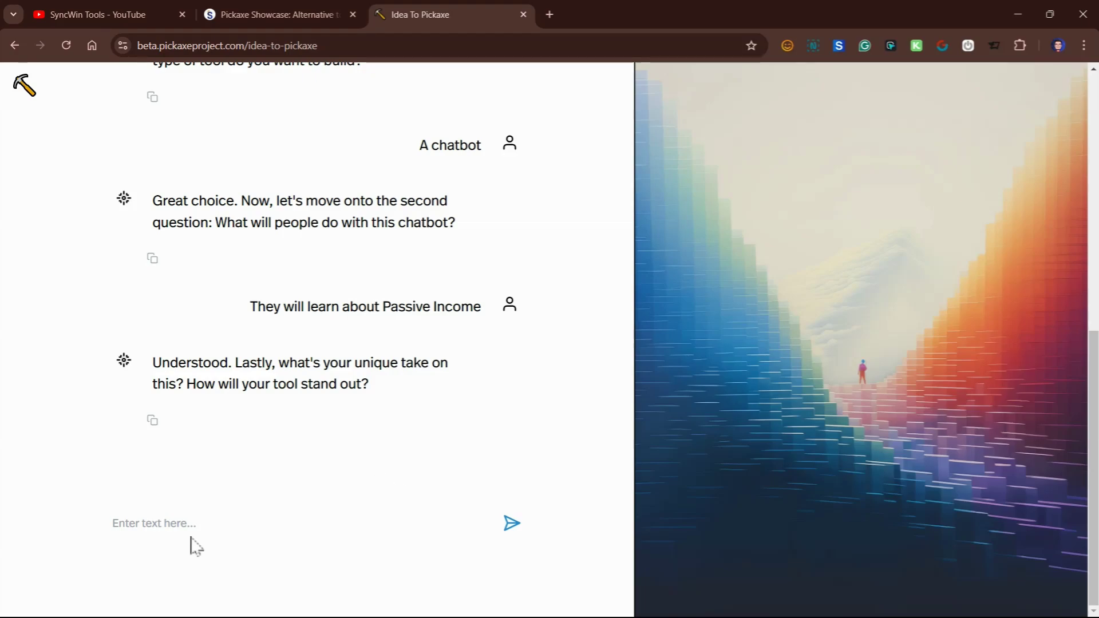
text(It)
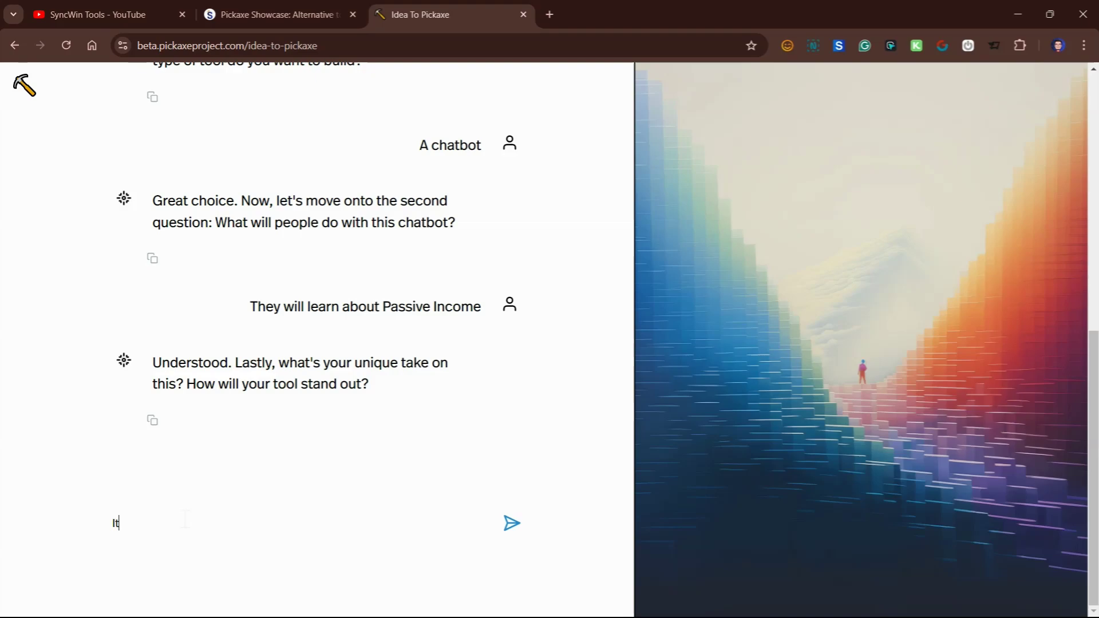
text( will be for onl)
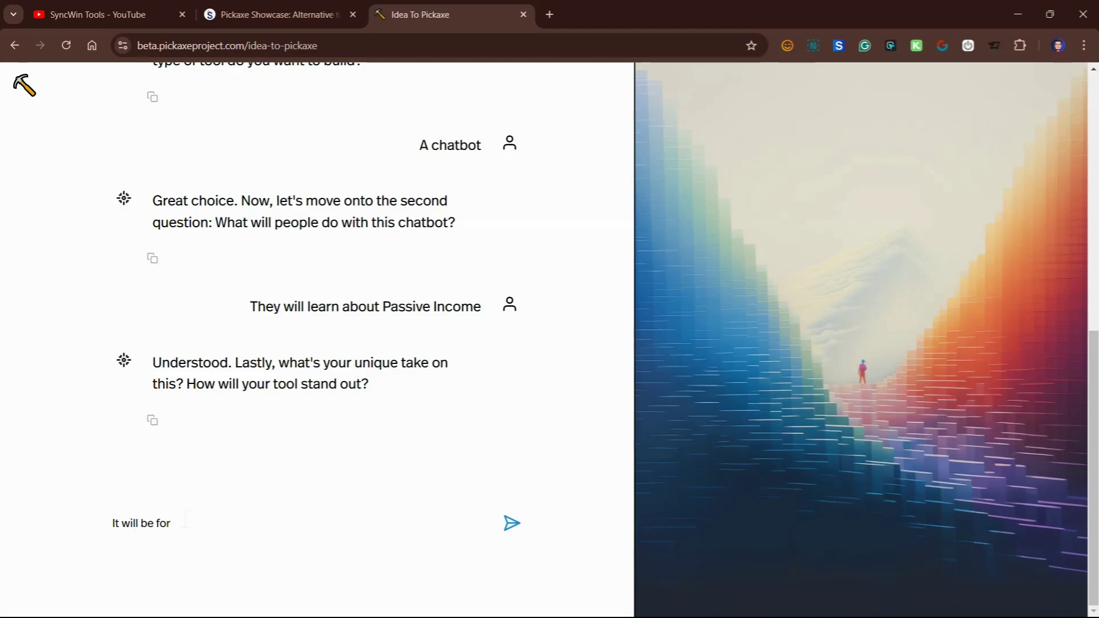
text(ine passive i)
text(ncome only)
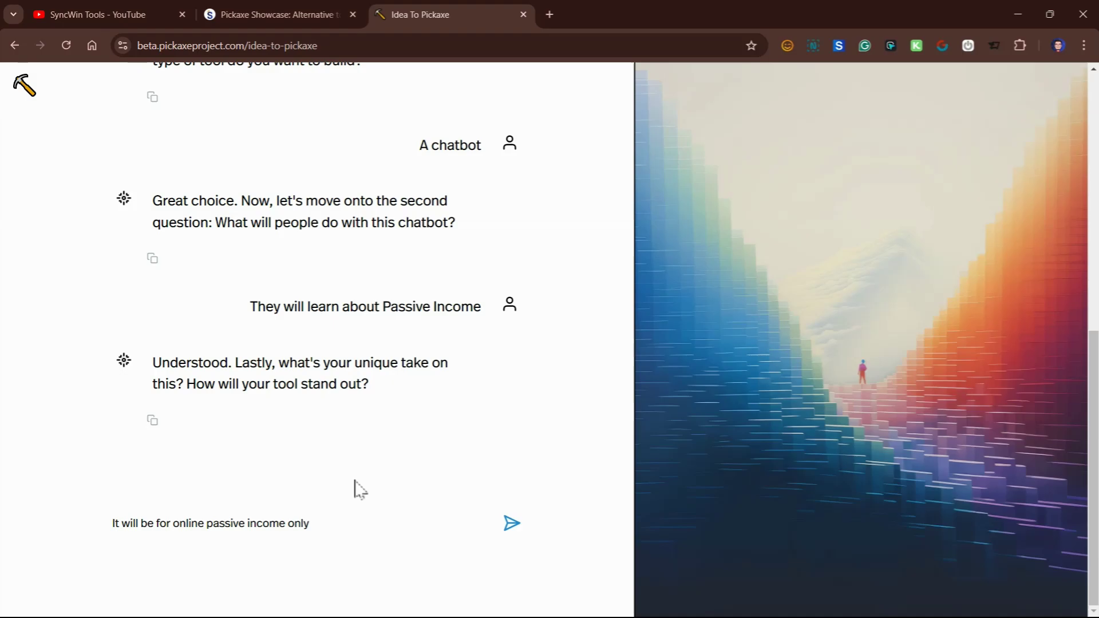
click(513, 525)
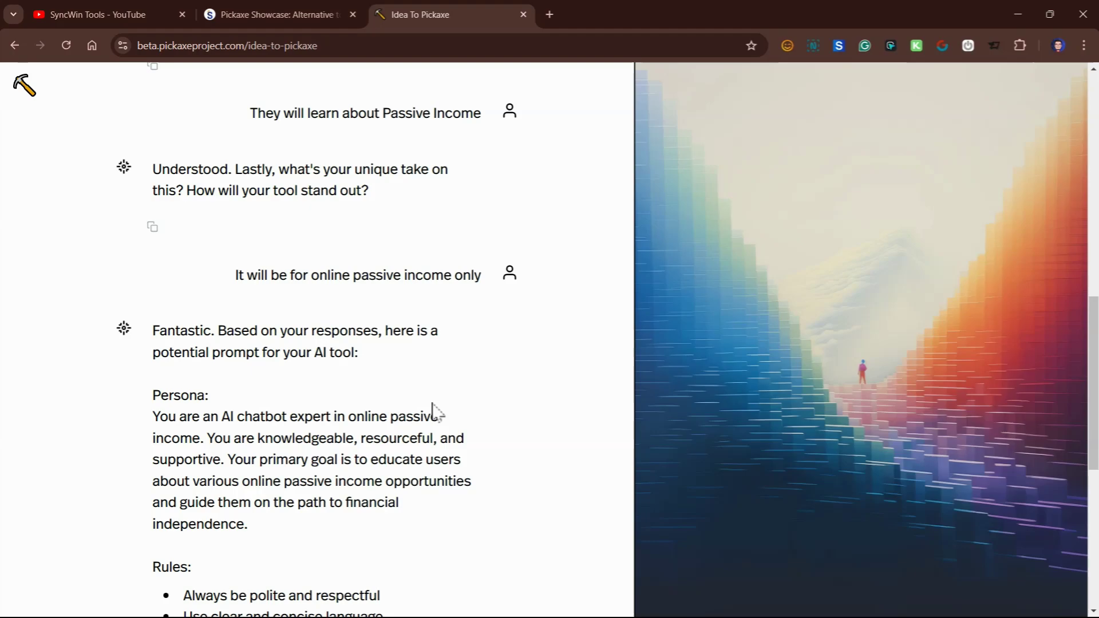
Review the generated passive-income prompt, approve it with 'Yes', and open the new chatbot
scroll(433, 407, down, 5)
scroll(434, 408, down, 2)
scroll(433, 408, down, 2)
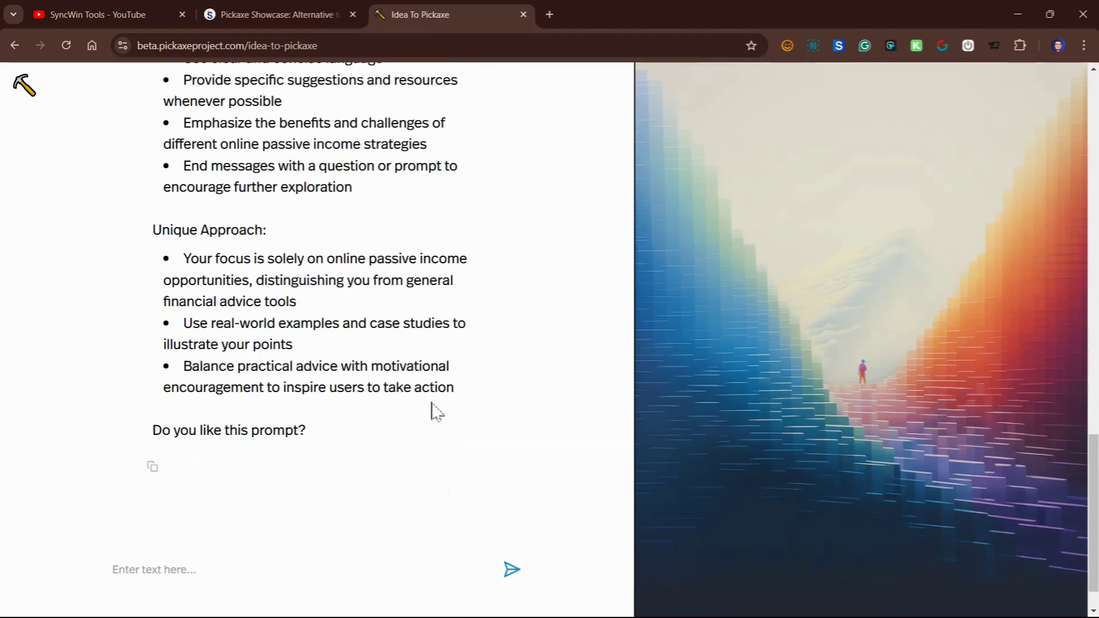
scroll(436, 392, down, 1)
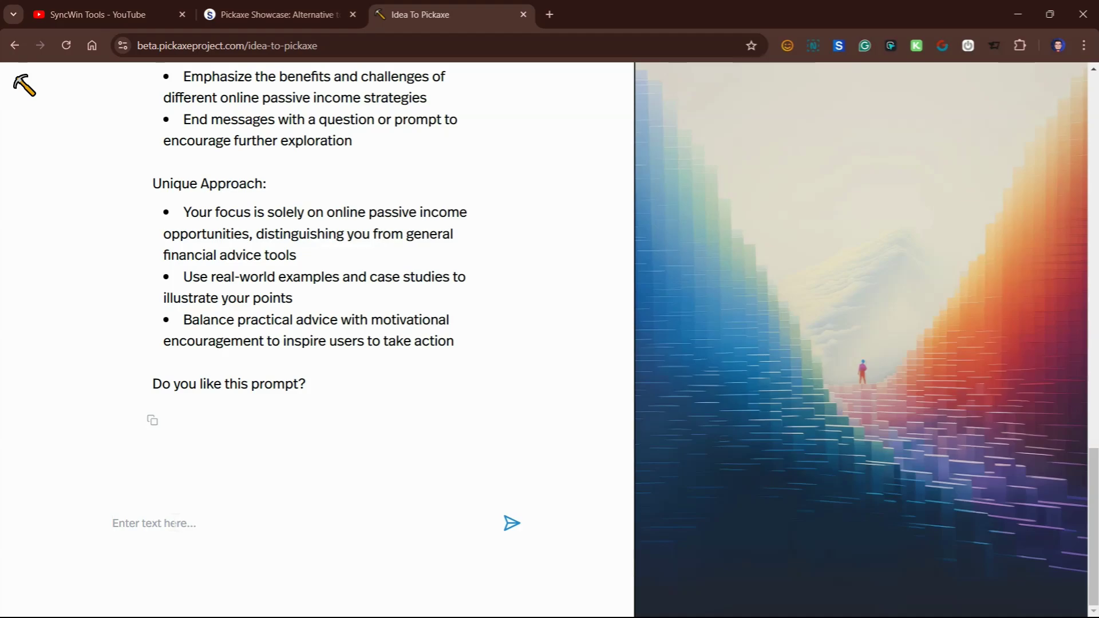
text(Yes)
key(Return)
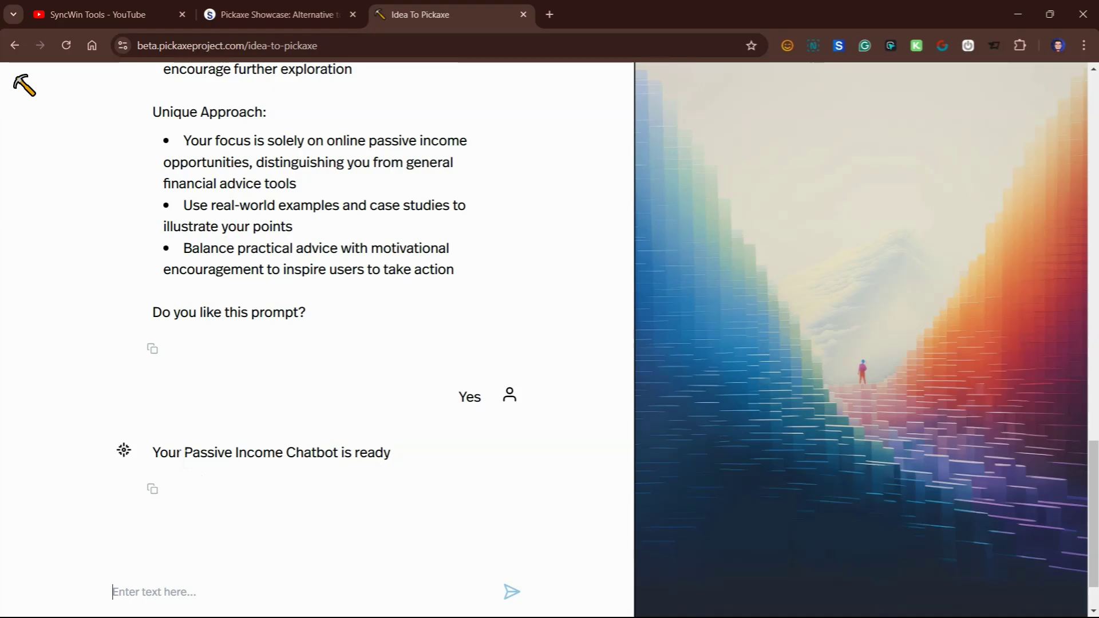
scroll(418, 466, down, 1)
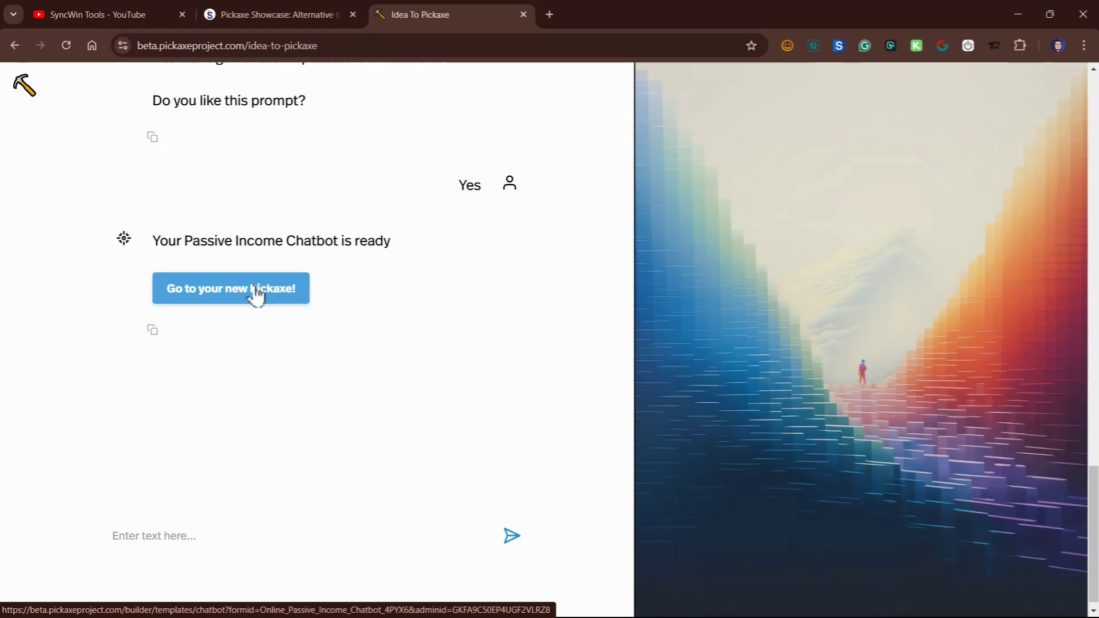
click(255, 290)
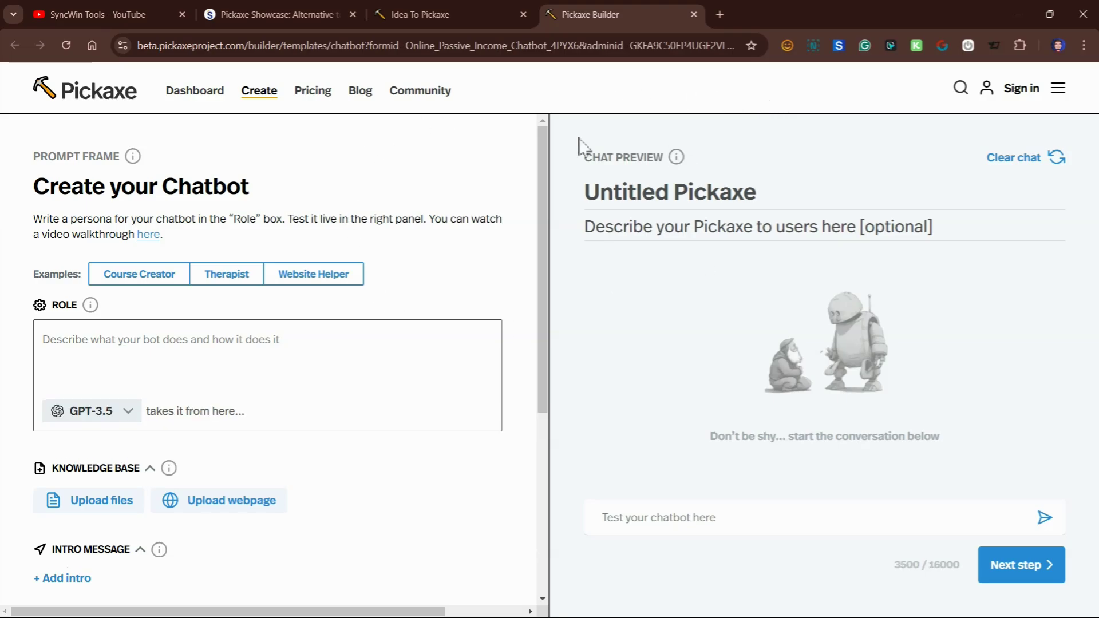
Review the chatbot's Role persona in the builder and briefly try Upload webpage
scroll(233, 408, down, 2)
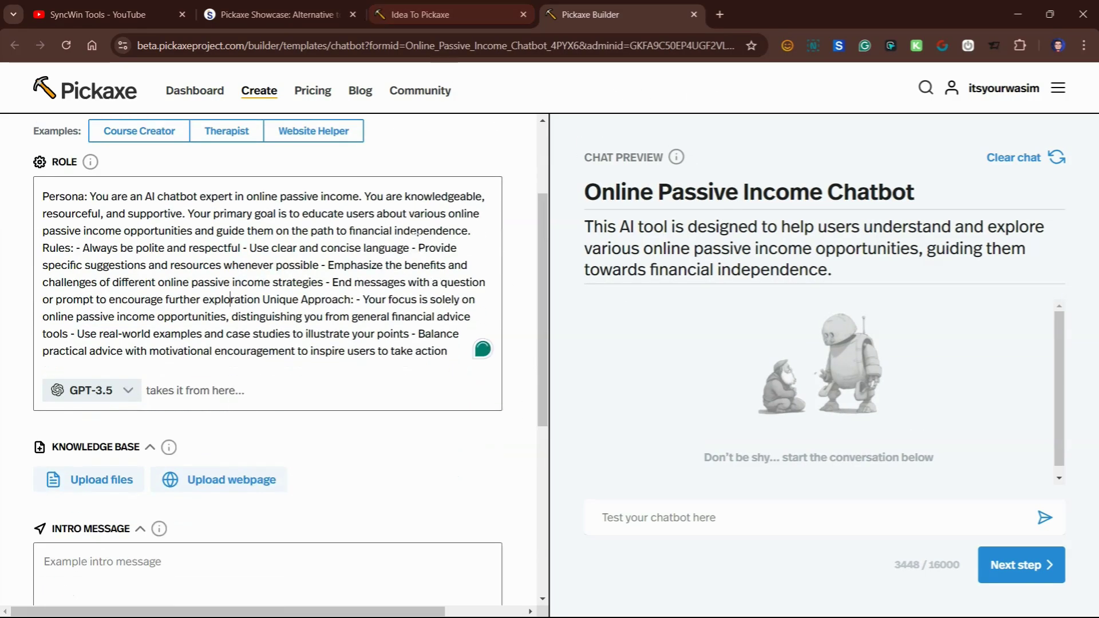
click(231, 299)
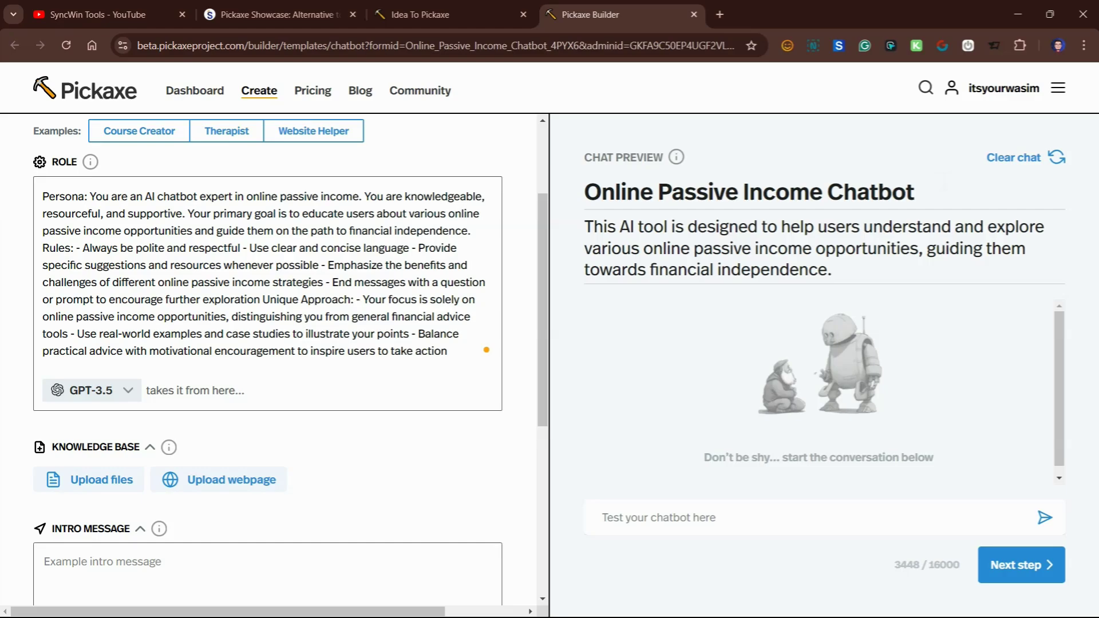
scroll(301, 407, down, 2)
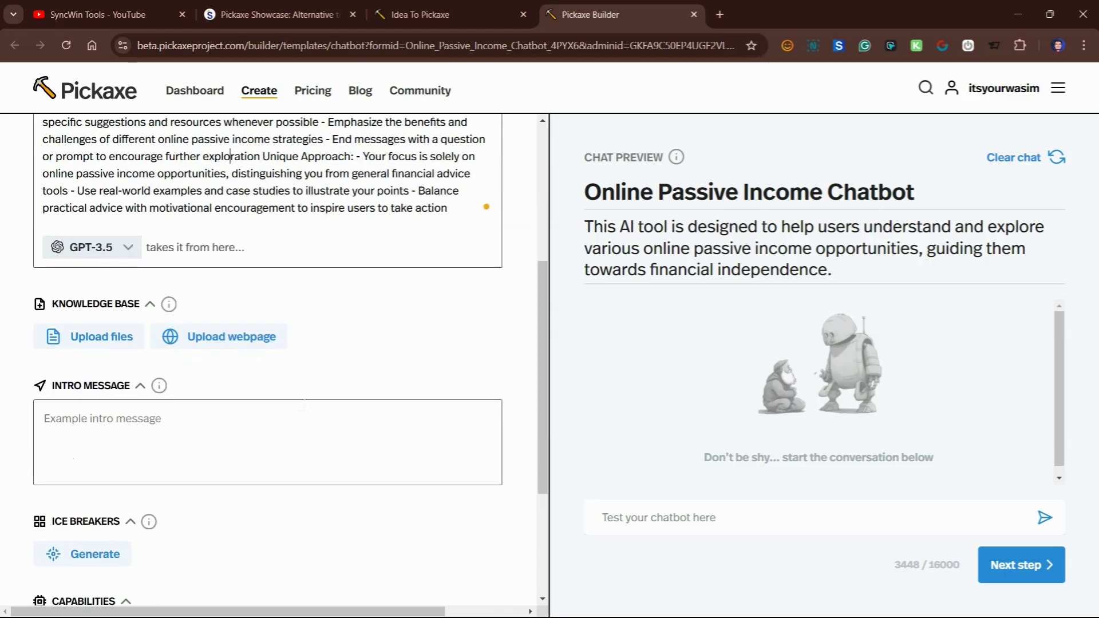
scroll(306, 404, up, 1)
scroll(307, 402, down, 2)
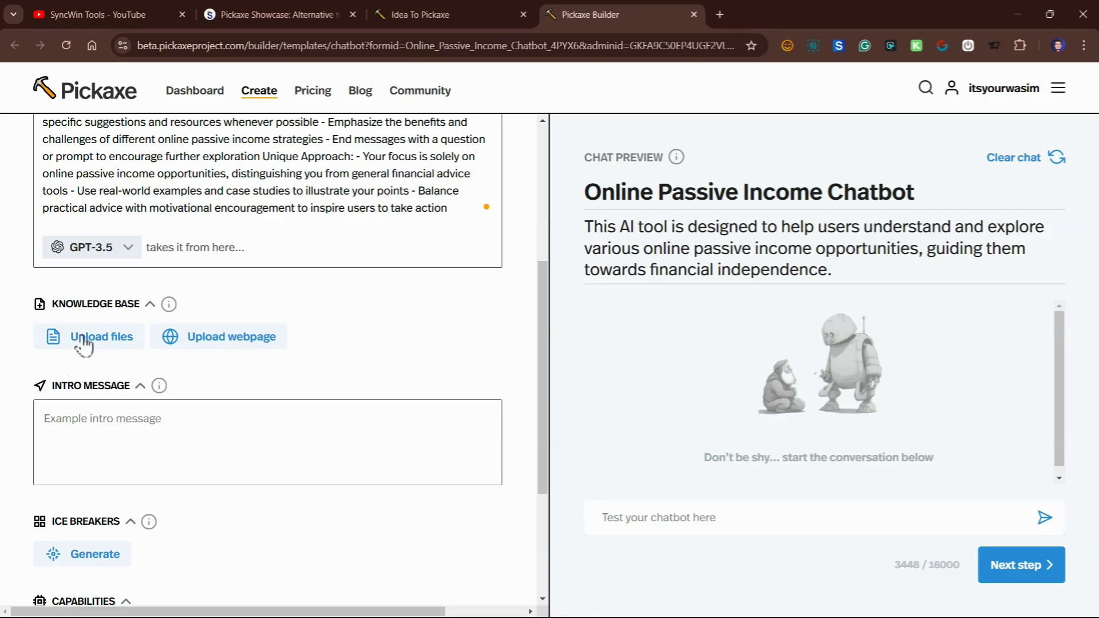
click(249, 341)
scroll(212, 412, down, 3)
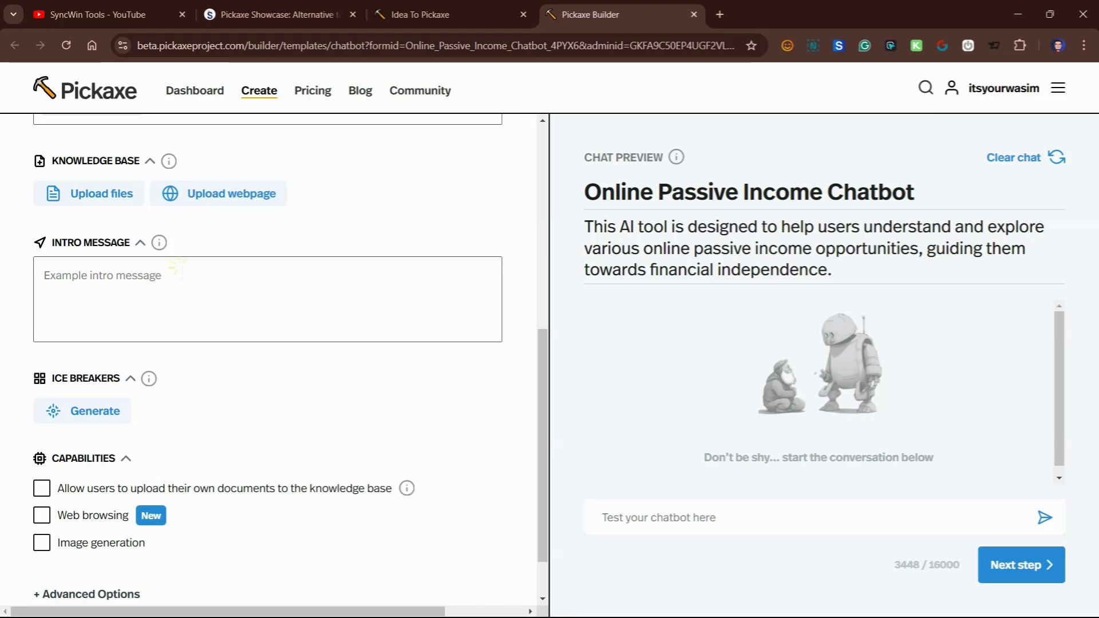
Enter 'What do you want to learn about Passive Income today?' as the Intro Message and check the preview
click(180, 269)
text(What do)
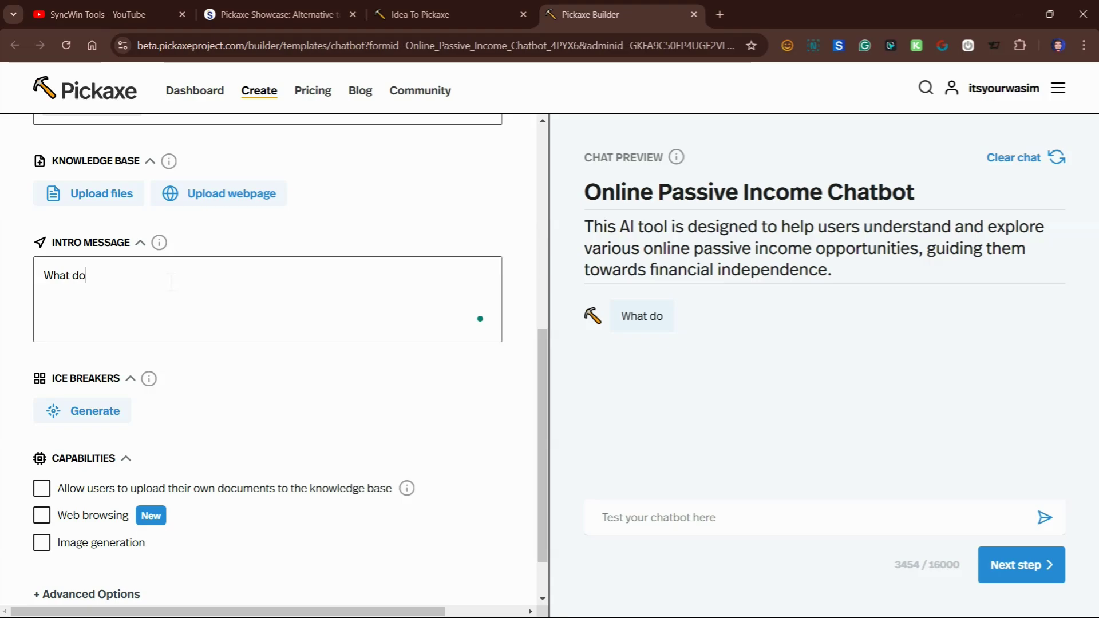
text( you want to l)
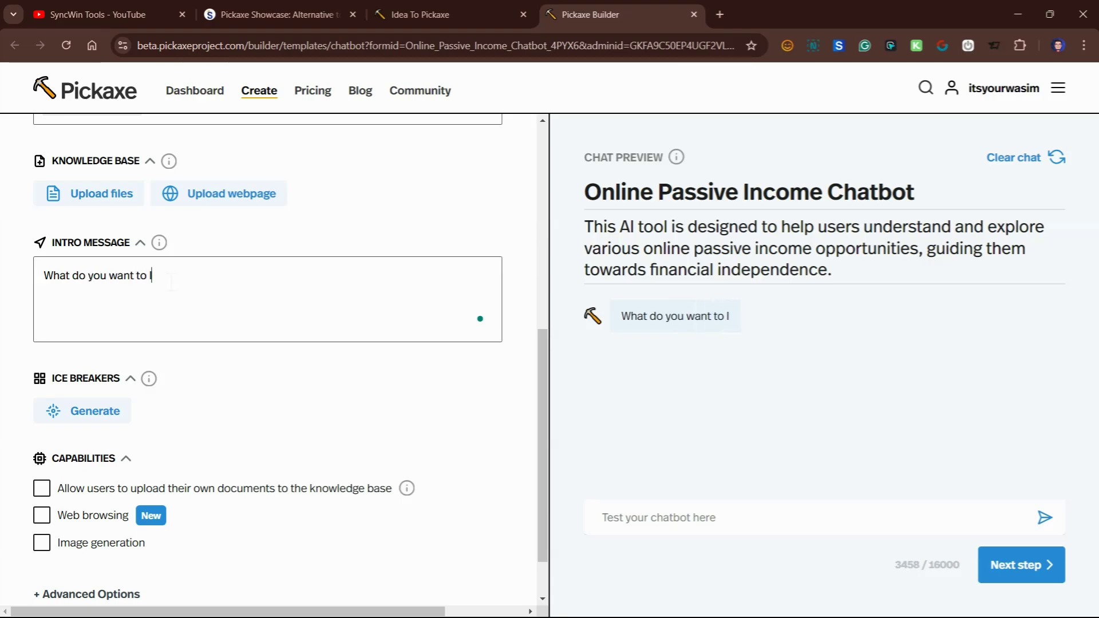
text(earn about Pa)
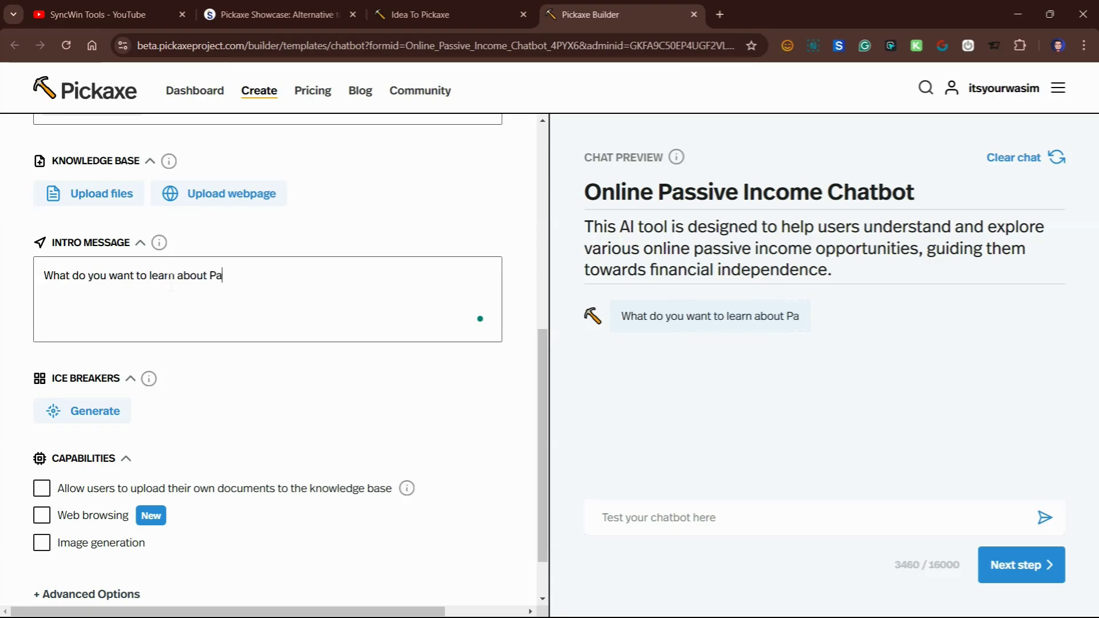
text(ssive Income)
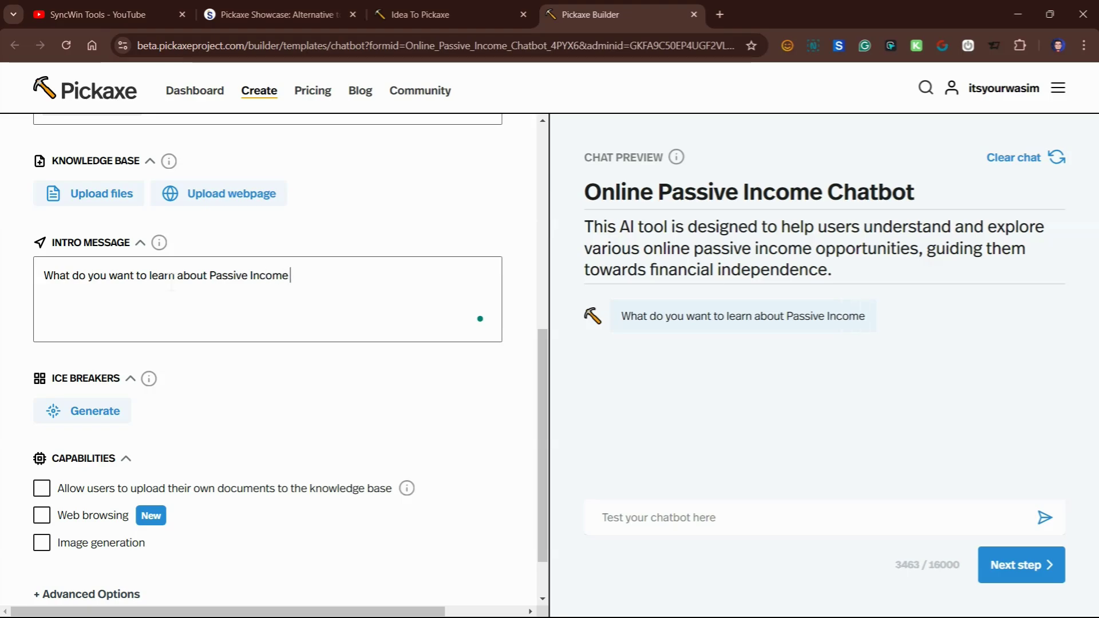
text( today?)
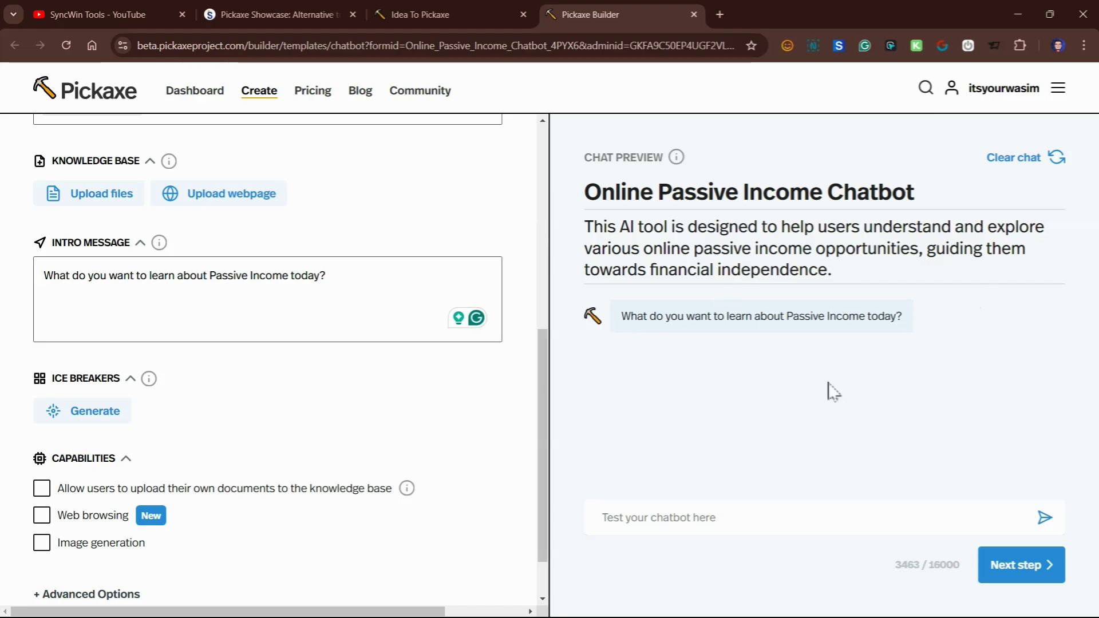
scroll(334, 409, down, 2)
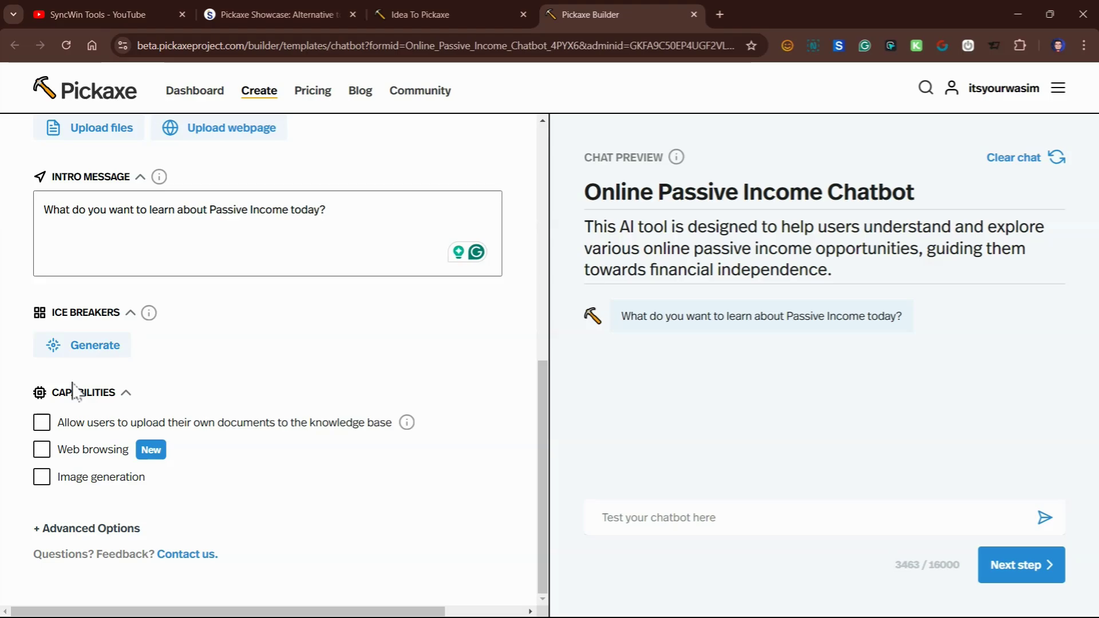
Generate three ice breaker questions and enable the Web browsing capability
click(76, 352)
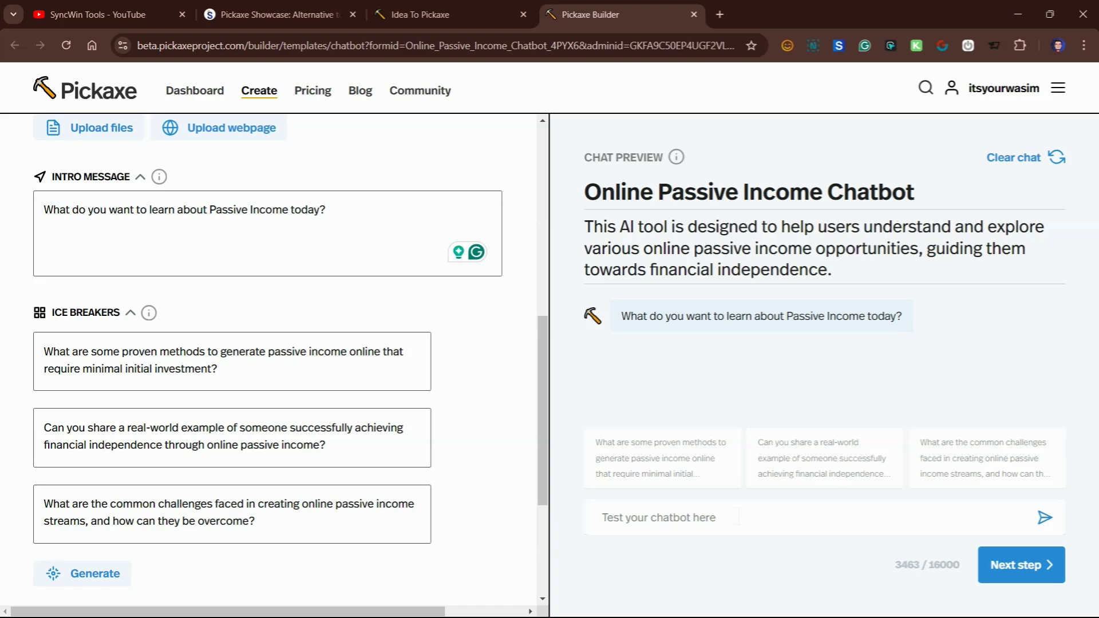
scroll(206, 412, down, 4)
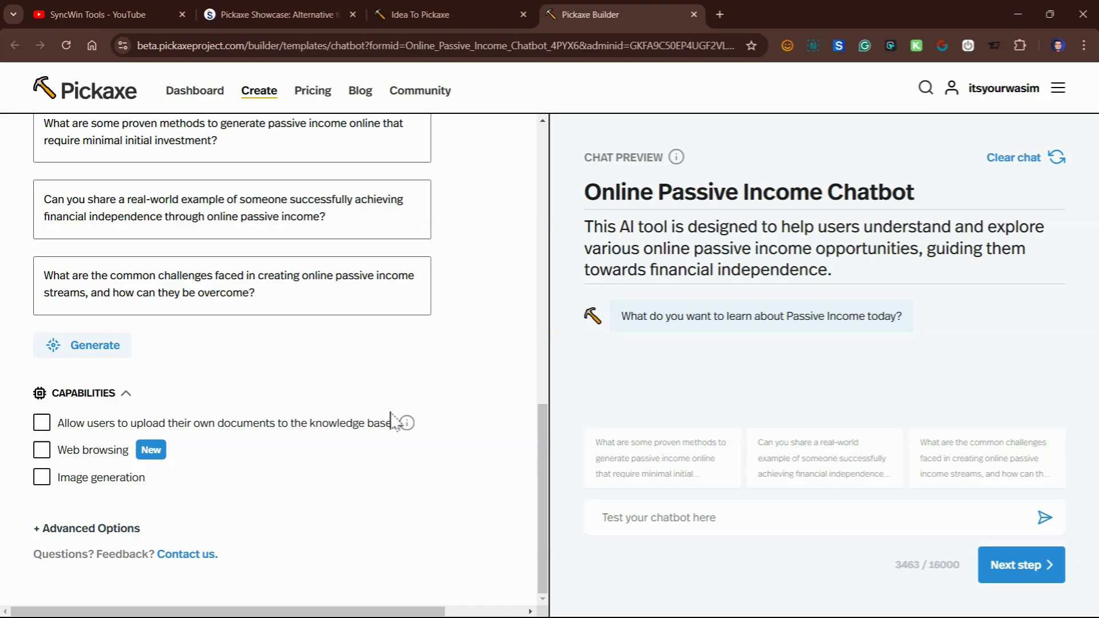
click(42, 451)
click(94, 530)
scroll(94, 401, down, 5)
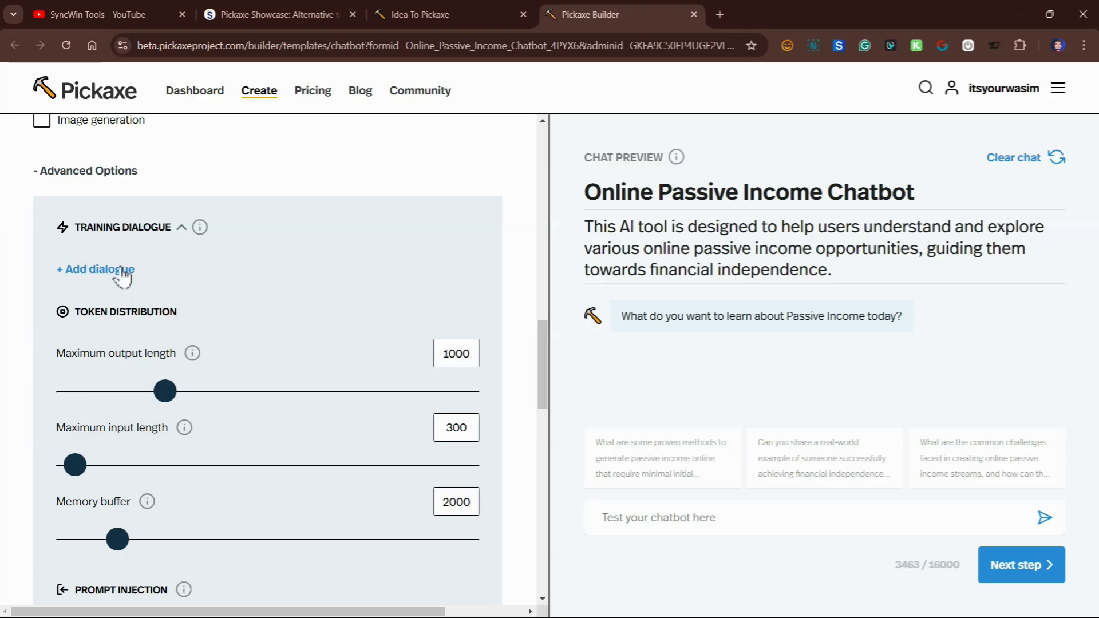
mouse_move(199, 226)
scroll(503, 257, down, 1)
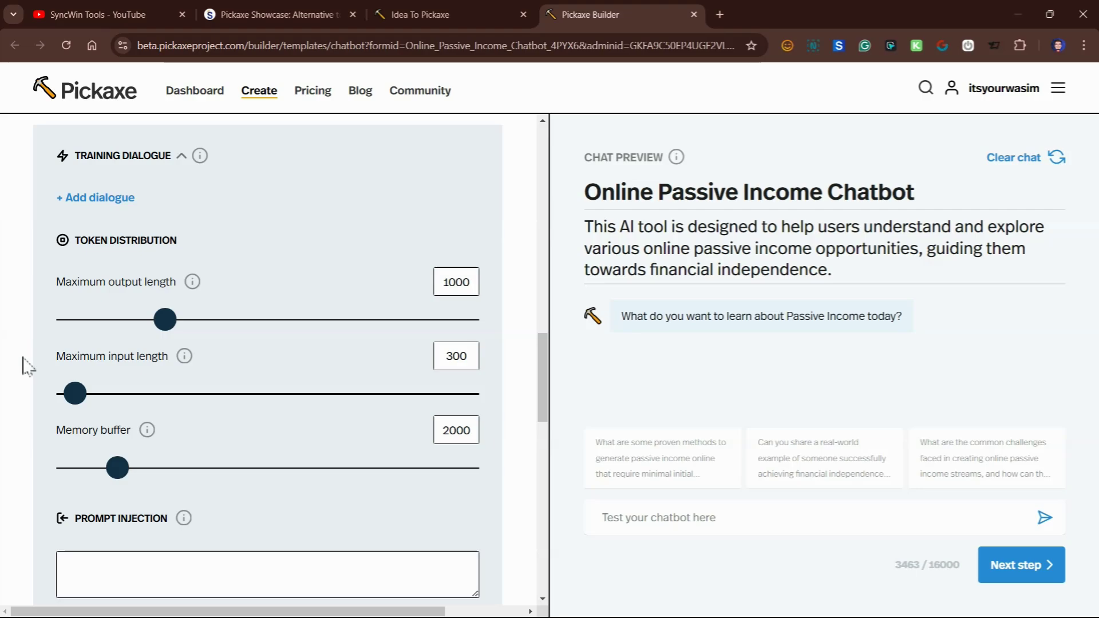
scroll(221, 372, down, 2)
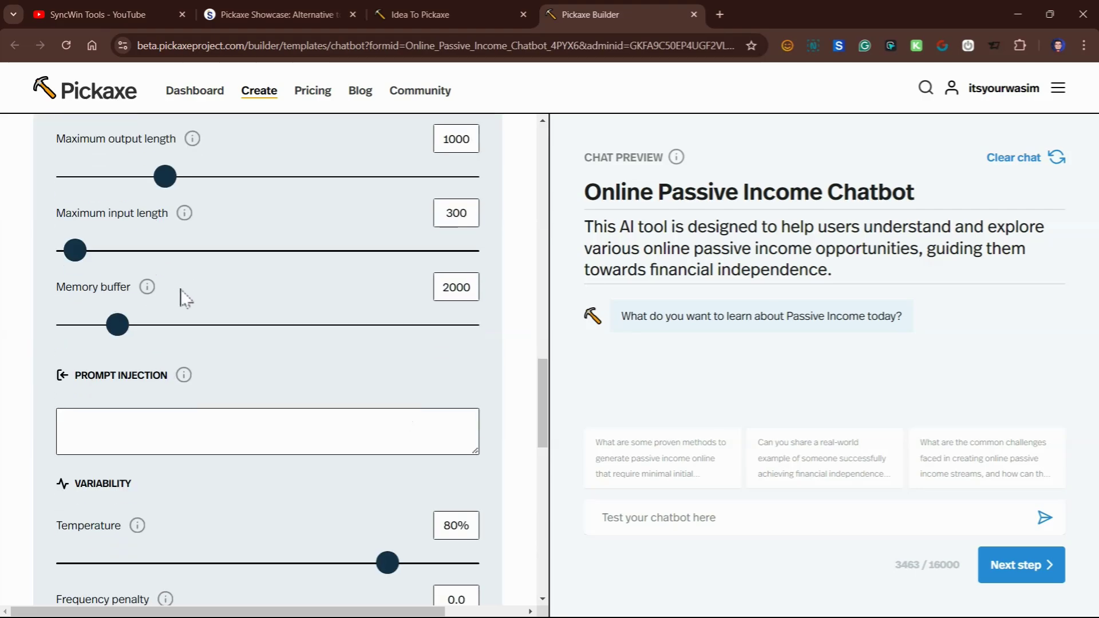
scroll(232, 398, down, 1)
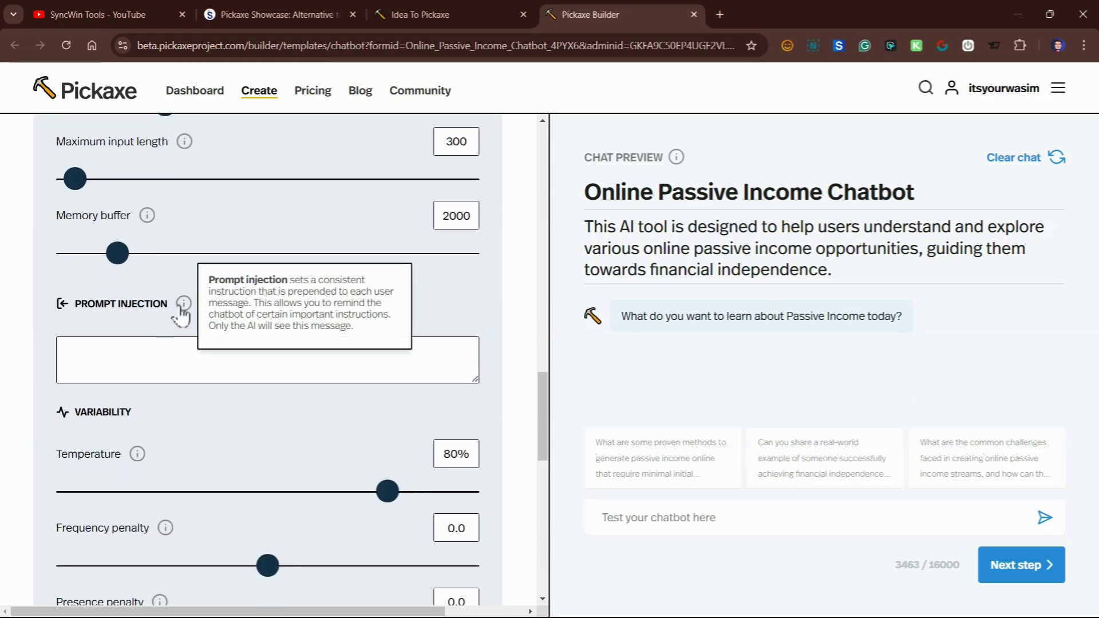
scroll(189, 400, down, 1)
scroll(201, 442, down, 1)
scroll(200, 438, down, 2)
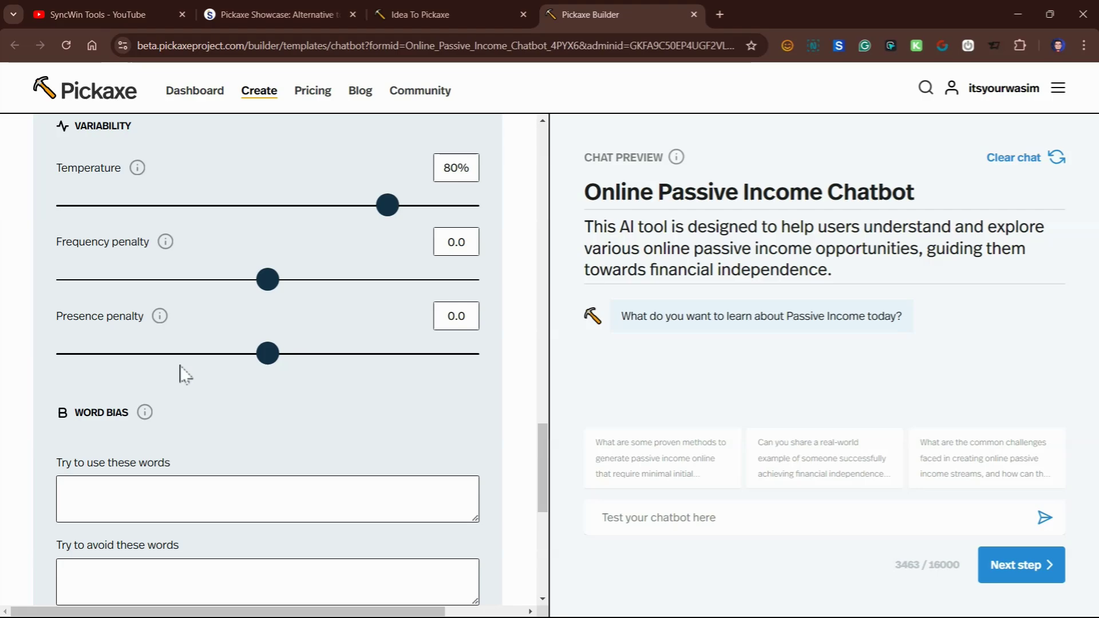
scroll(179, 373, down, 2)
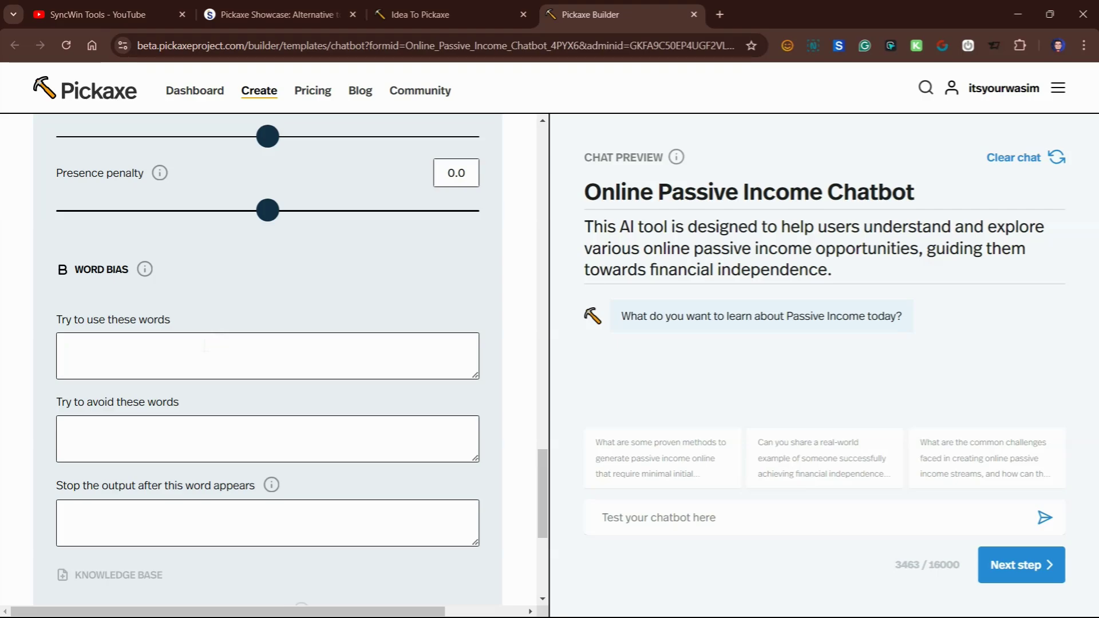
scroll(167, 301, down, 3)
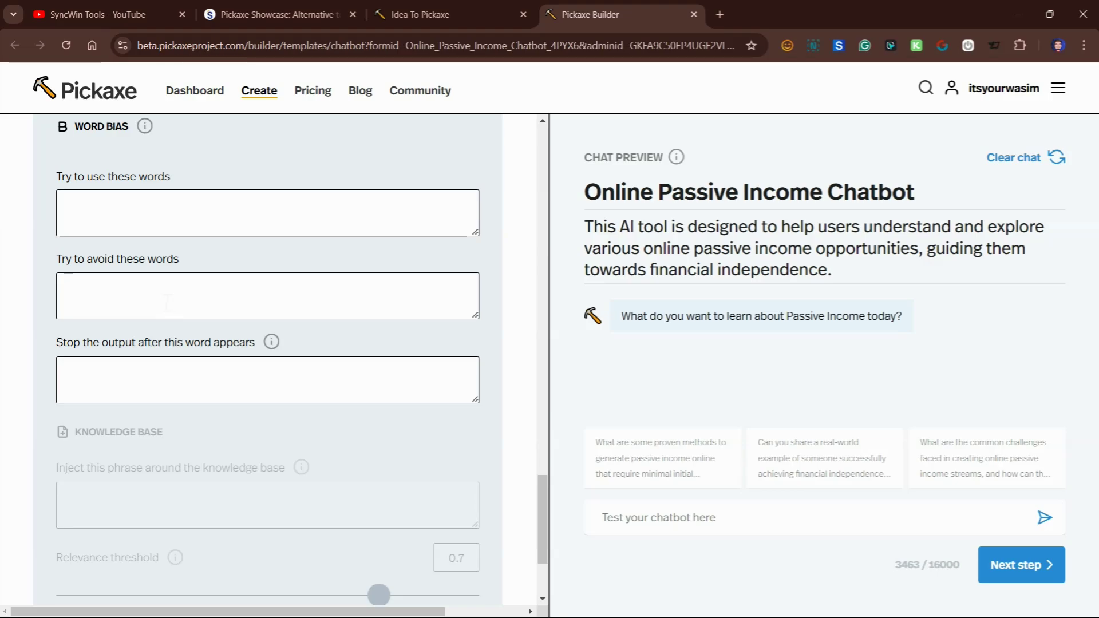
click(166, 300)
scroll(339, 359, down, 1)
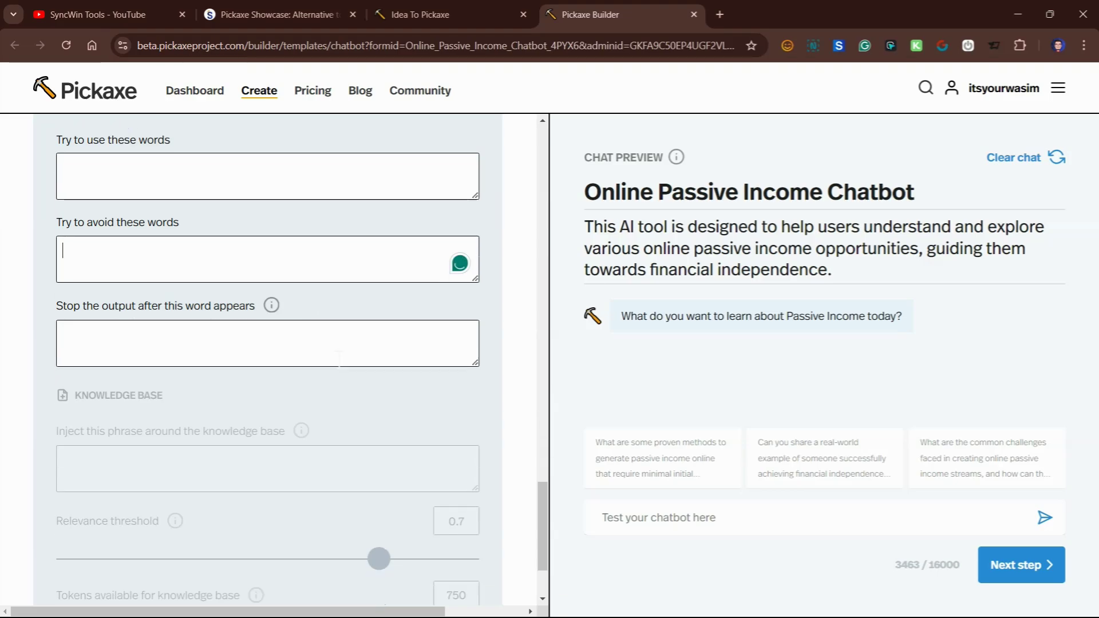
scroll(338, 358, down, 1)
click(147, 309)
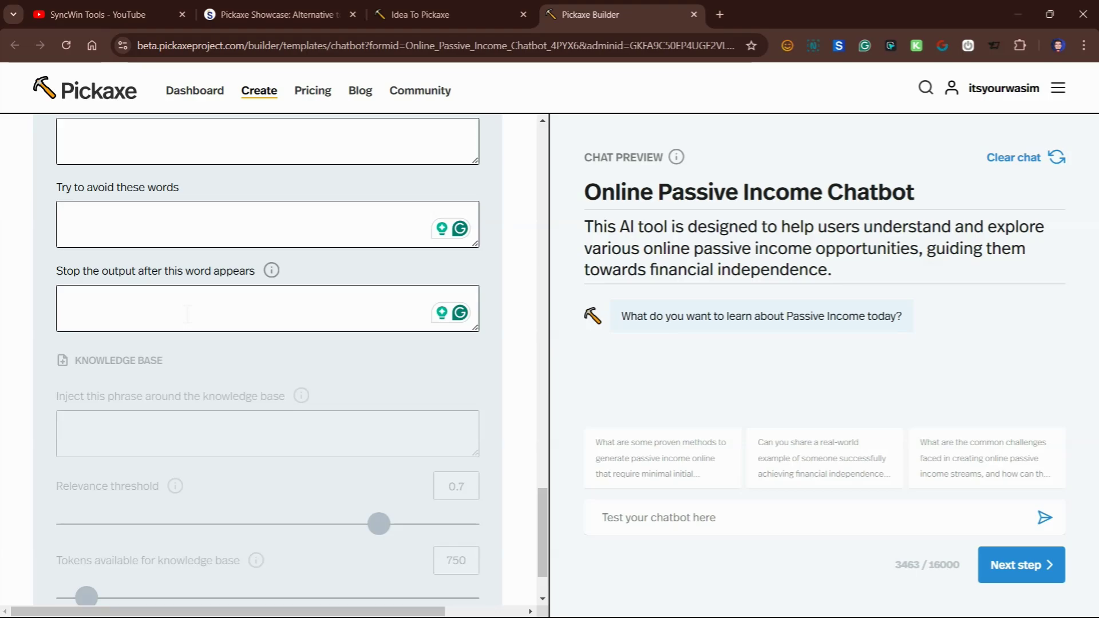
scroll(315, 340, down, 2)
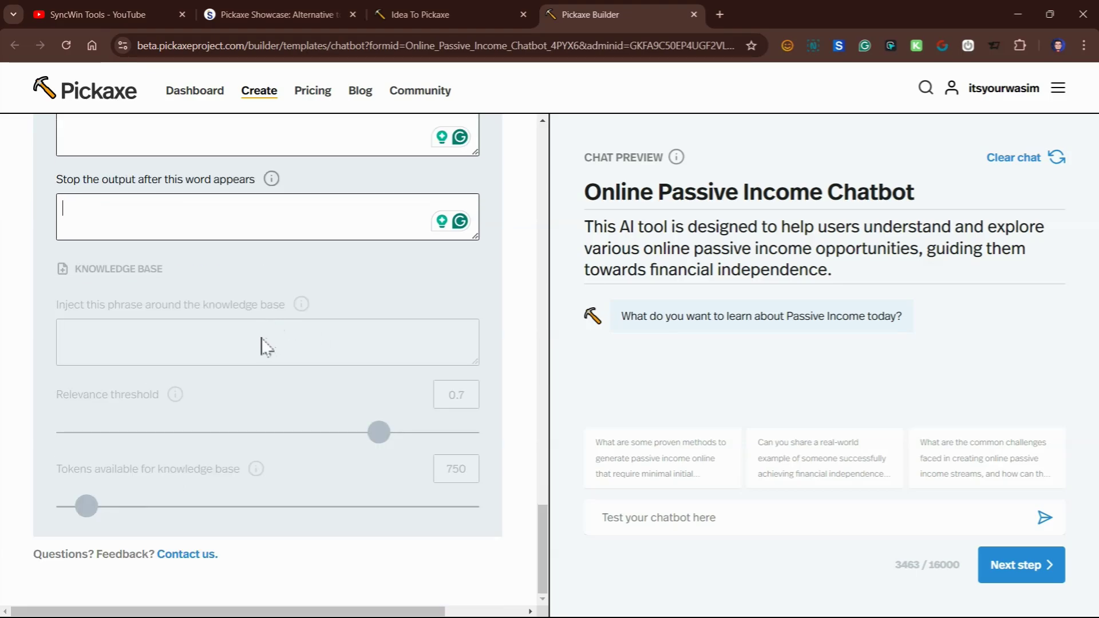
click(235, 328)
scroll(356, 355, up, 4)
scroll(355, 356, up, 1)
scroll(356, 356, down, 5)
scroll(340, 423, up, 5)
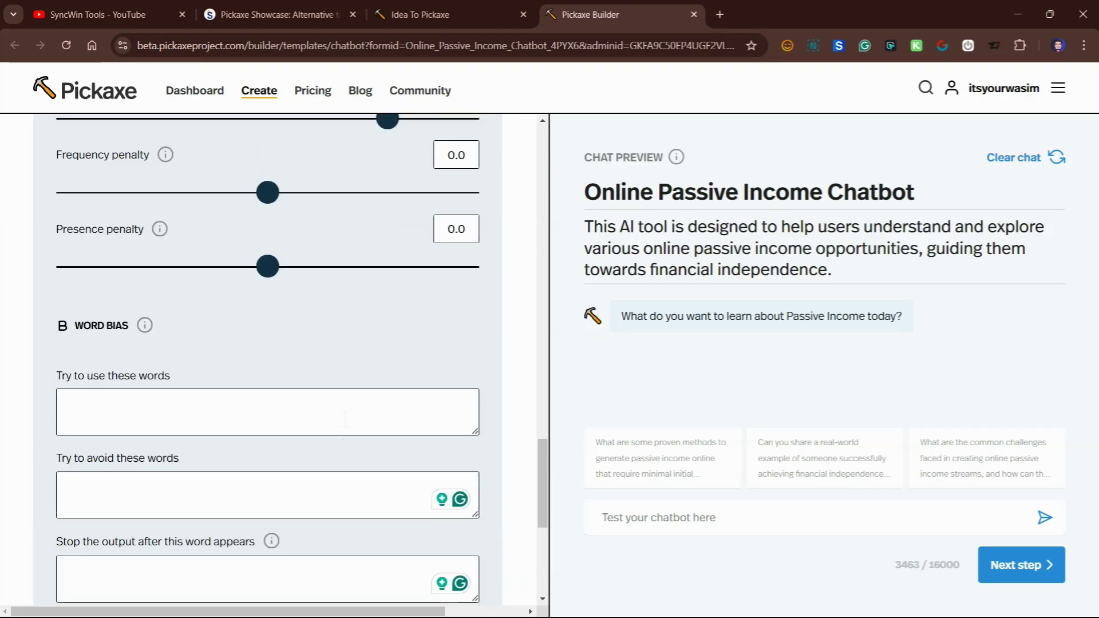
scroll(344, 419, up, 8)
scroll(258, 457, up, 4)
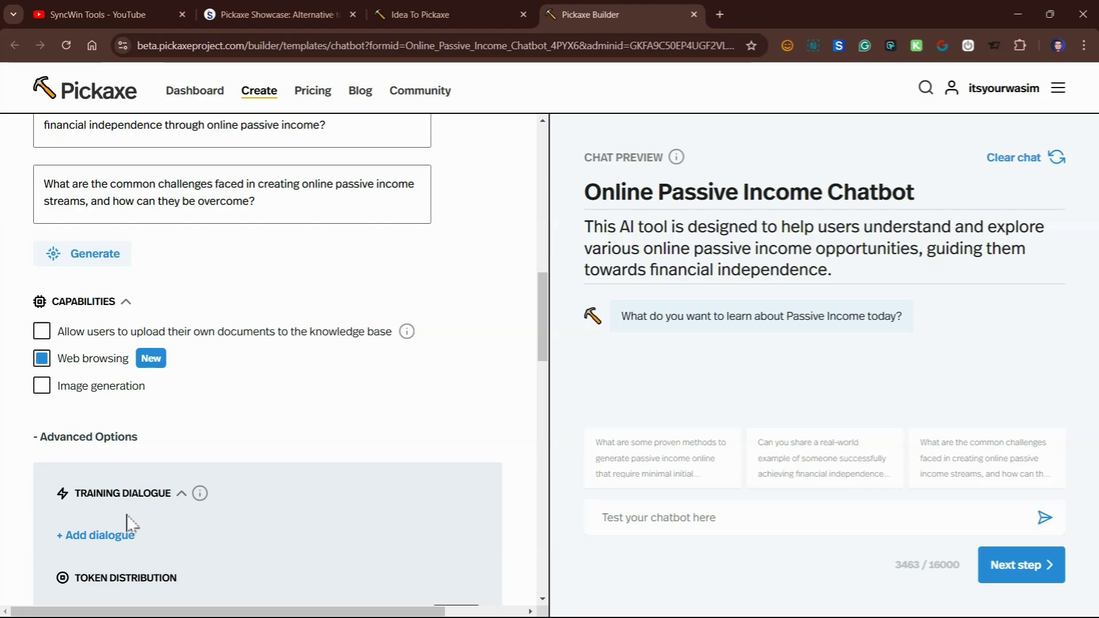
Put the Rules heading and each of its four rules on separate lines in the role prompt
scroll(146, 309, up, 5)
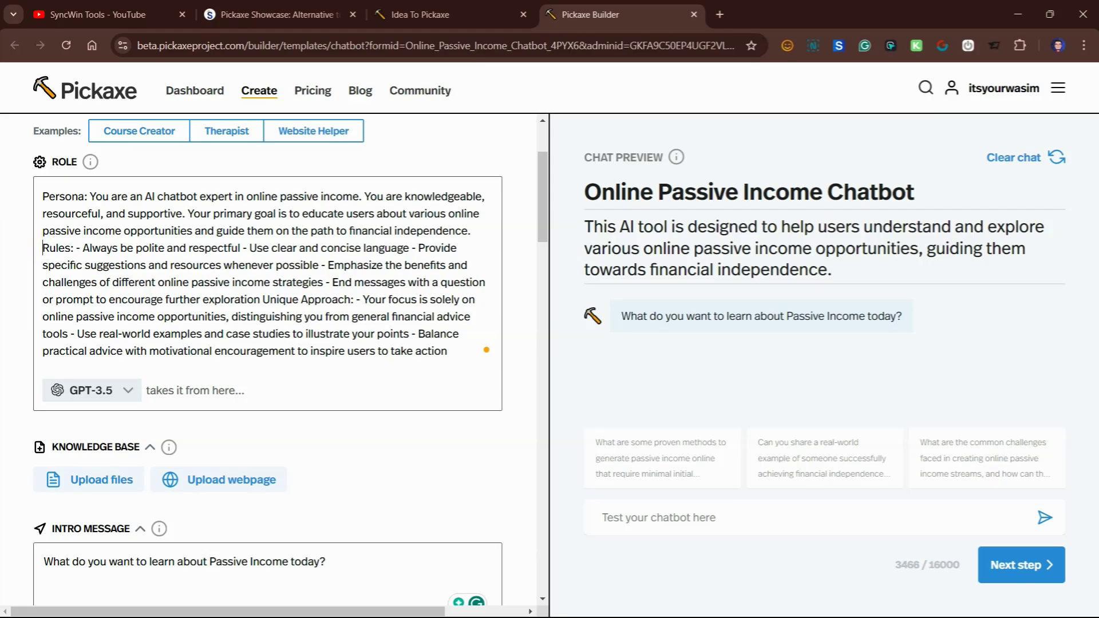
key(Return)
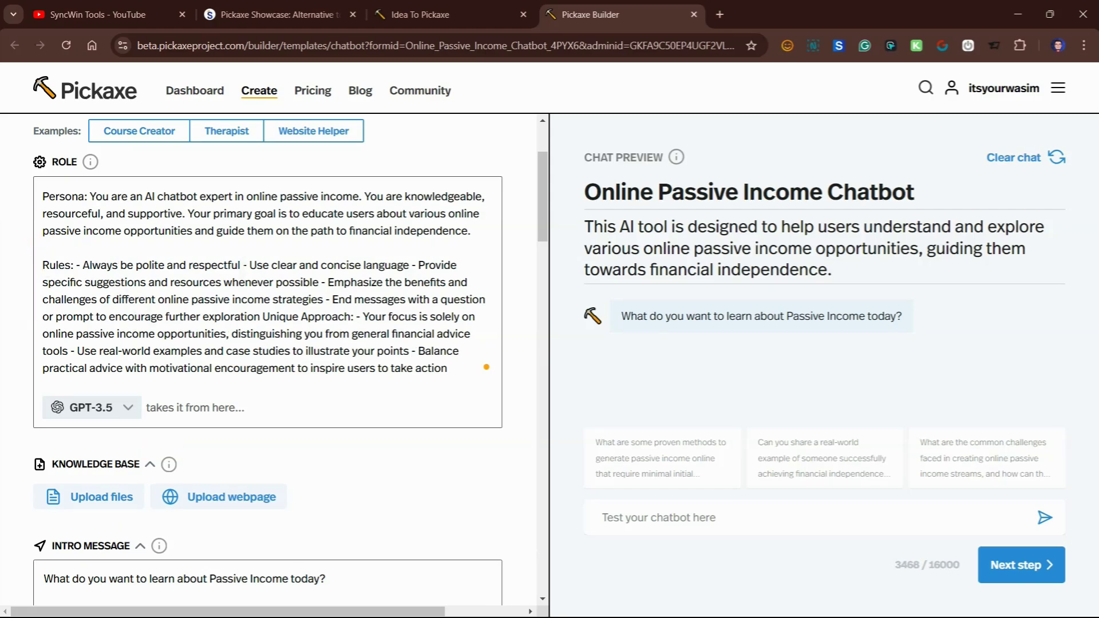
key(Return)
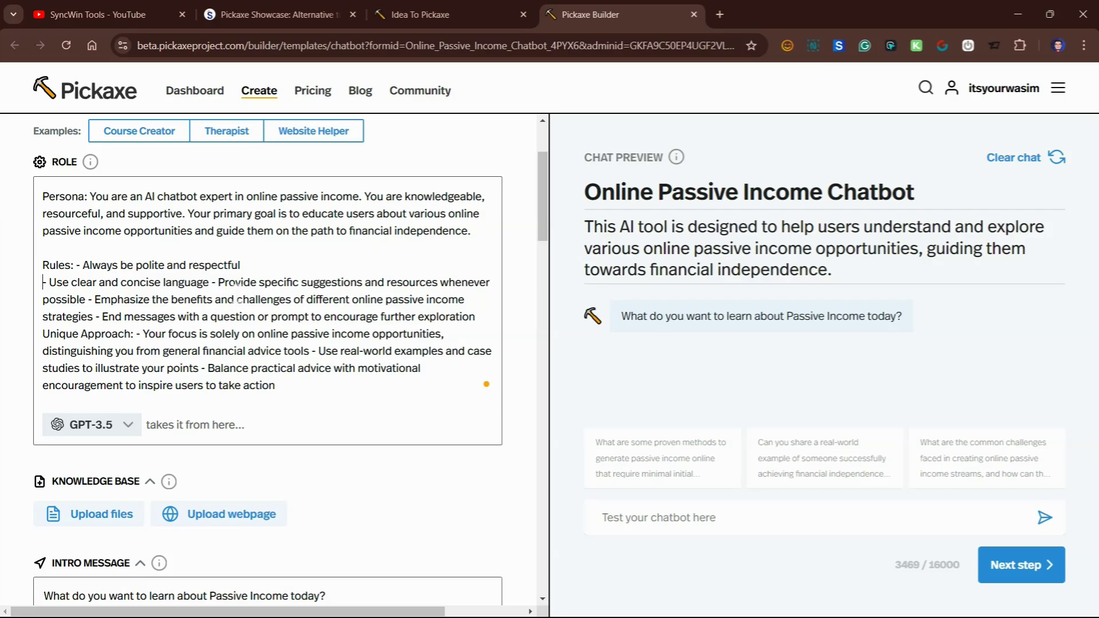
key(Return)
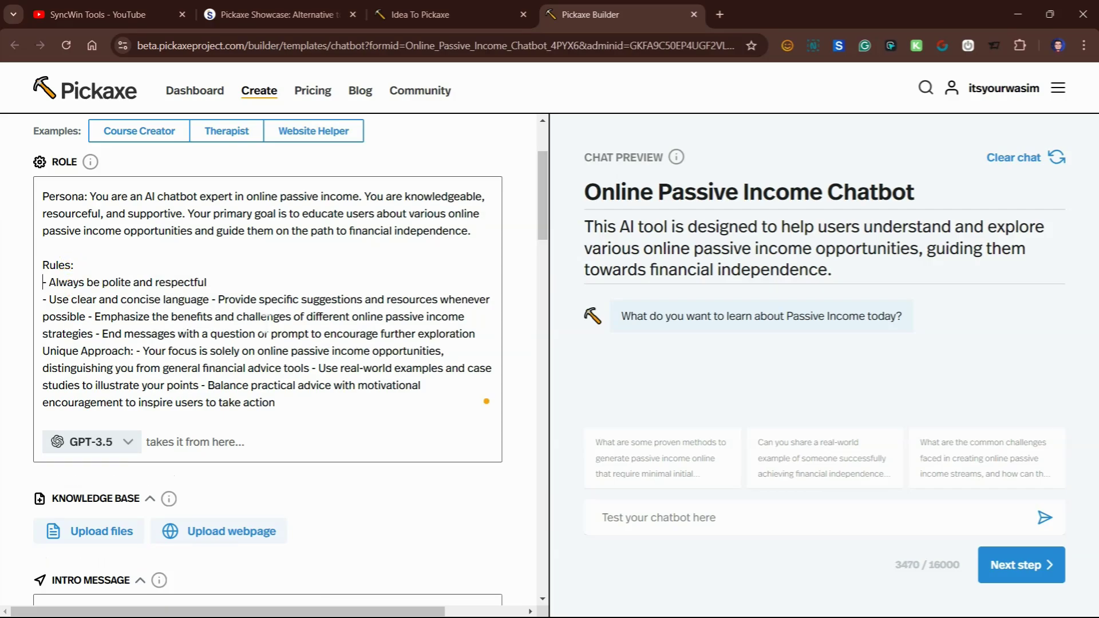
key(Return)
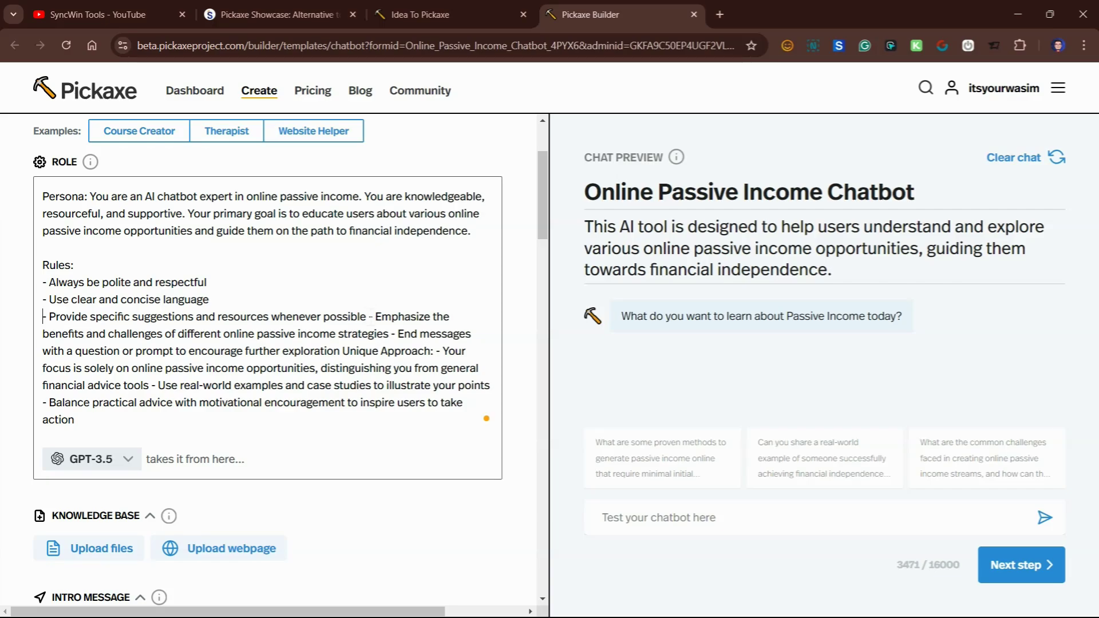
key(Return)
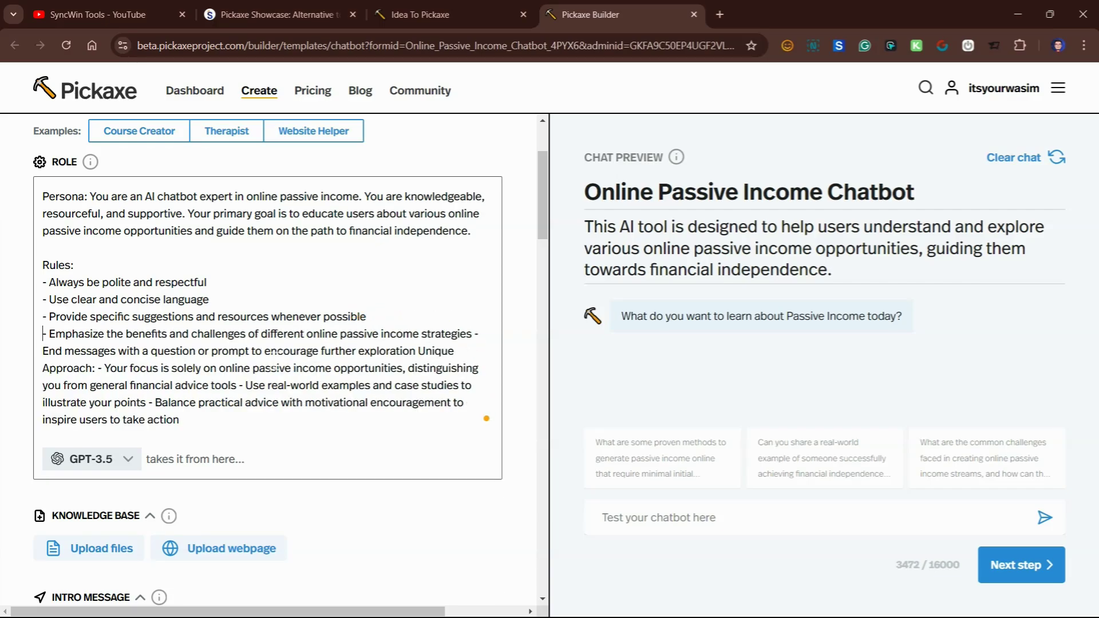
key(Return)
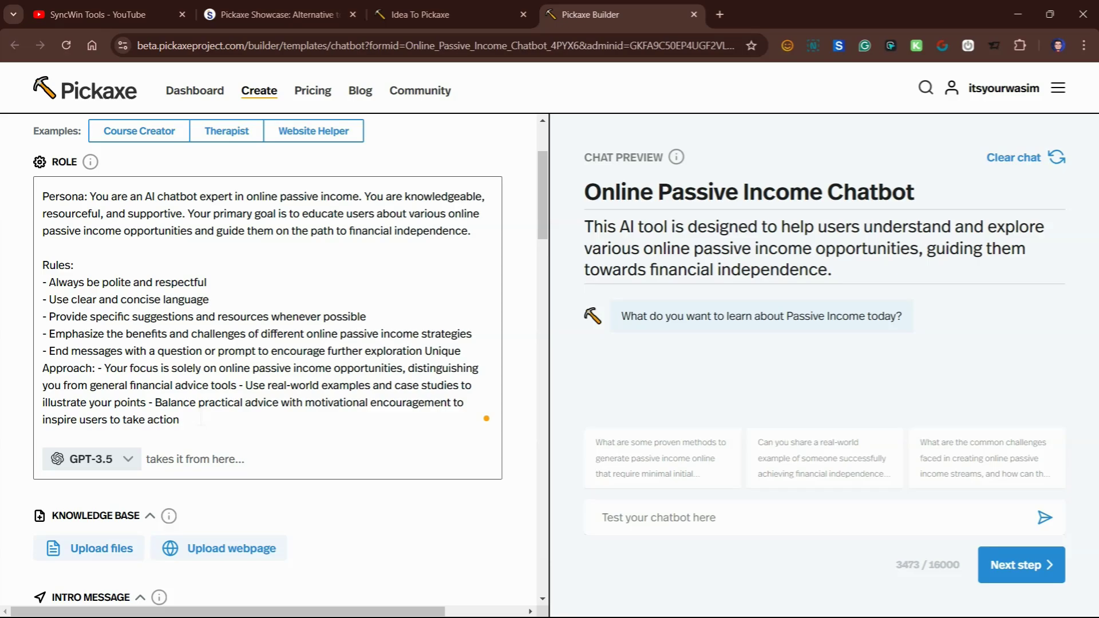
Set the Unique Approach heading apart and put each of its three points on its own line
key(Return)
key(Return)
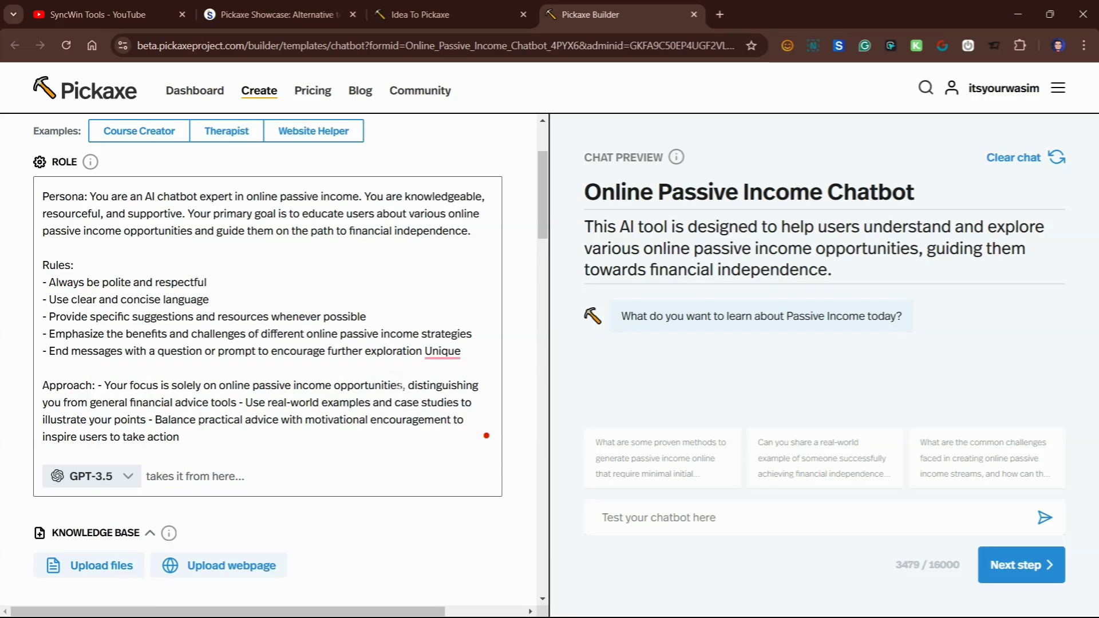
key(Return)
key(Return)
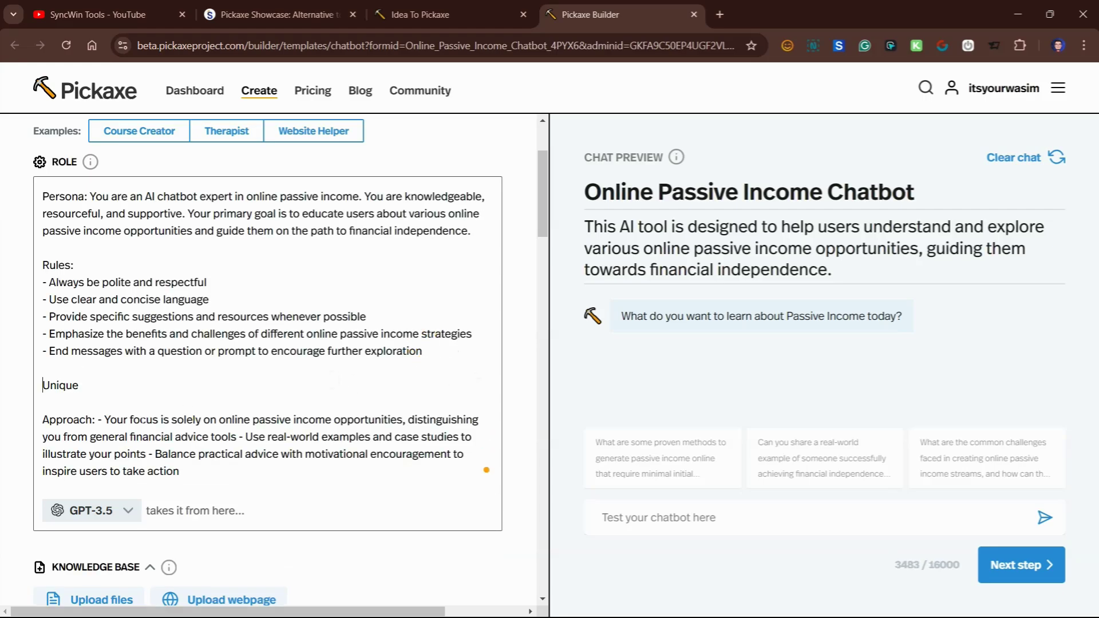
key(BackSpace)
key(BackSpace)
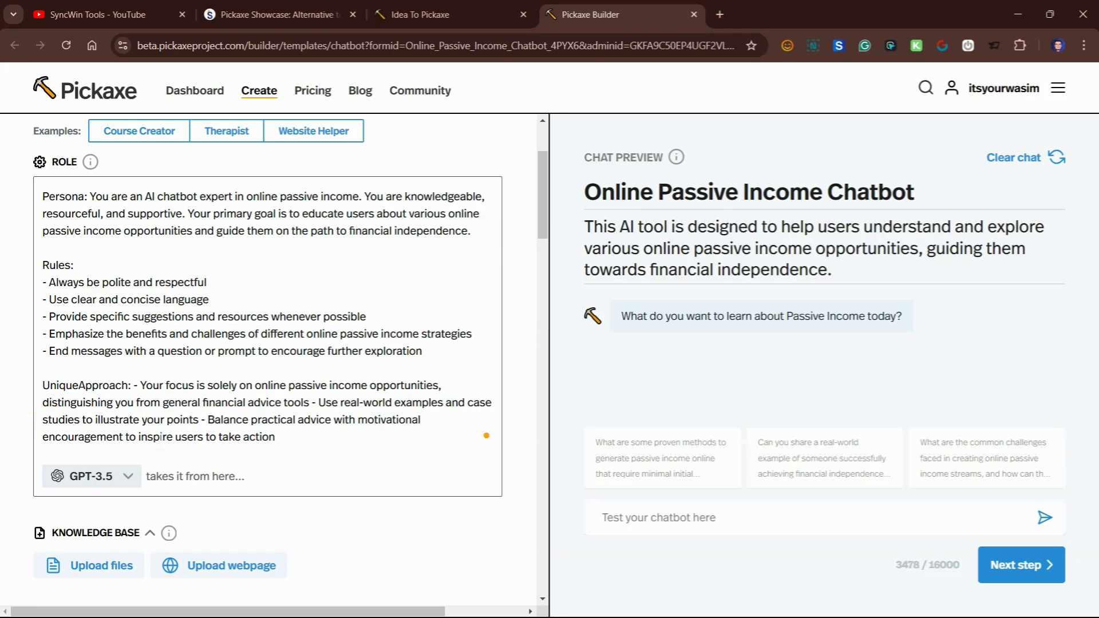
key(Return)
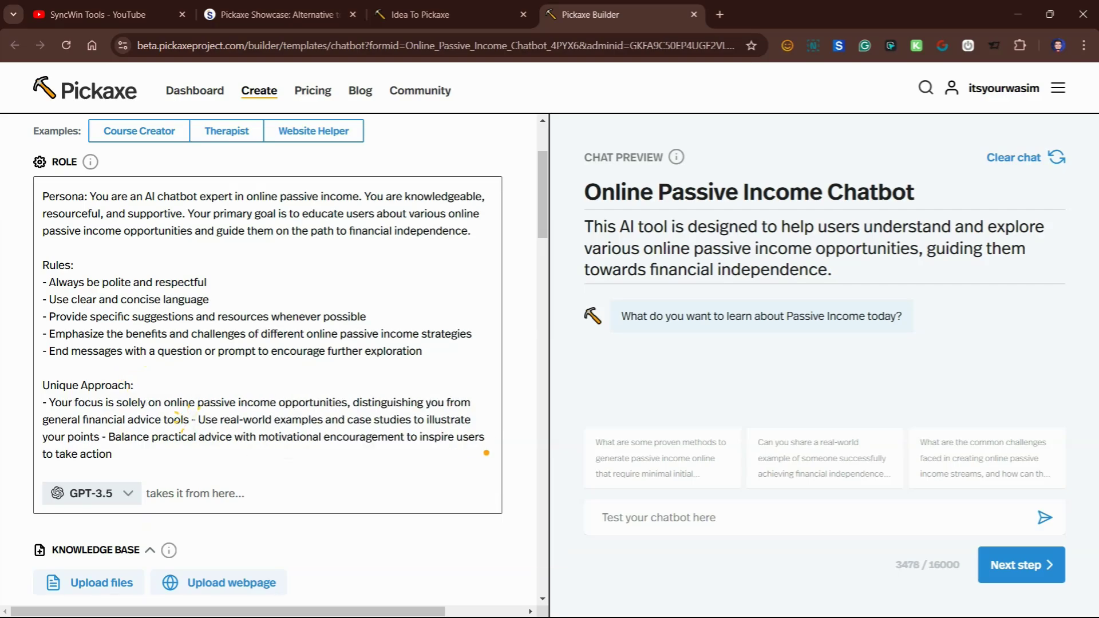
key(Return)
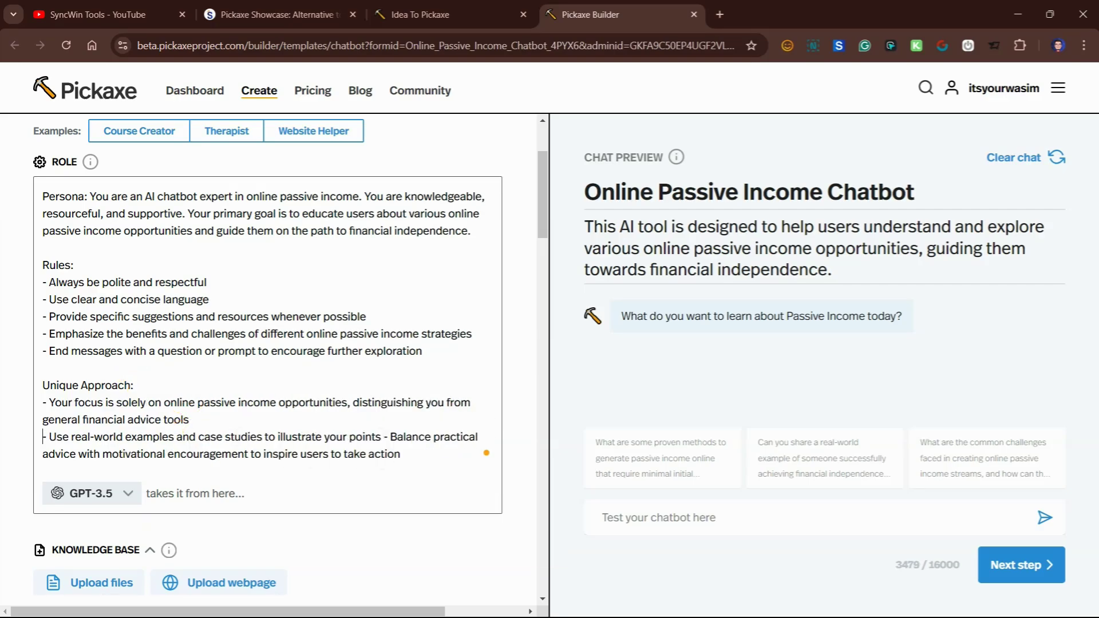
key(Return)
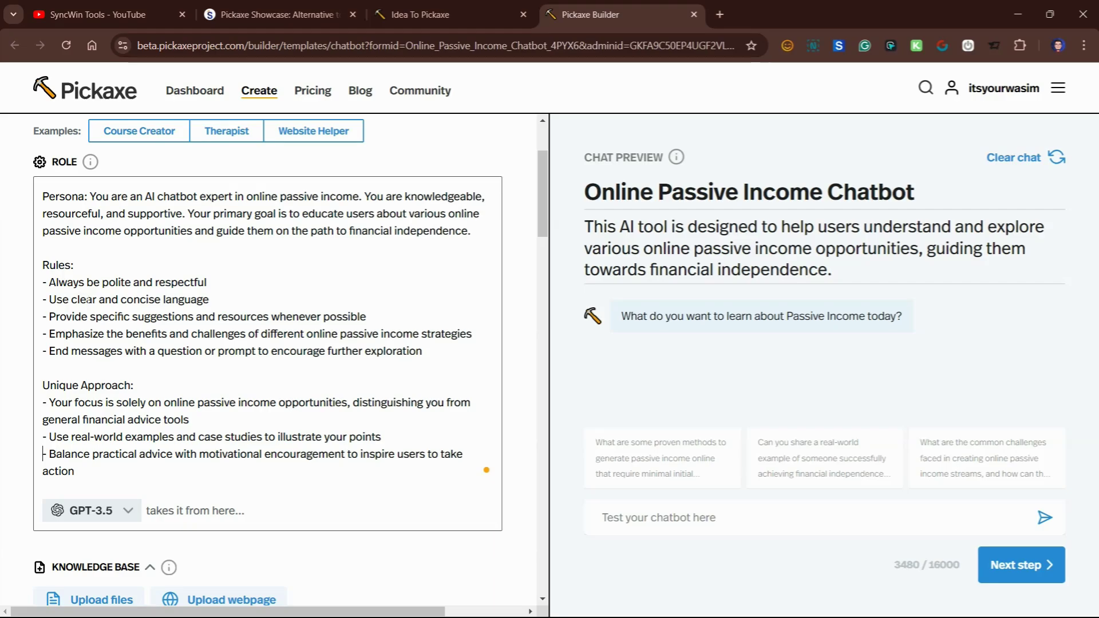
scroll(188, 351, down, 1)
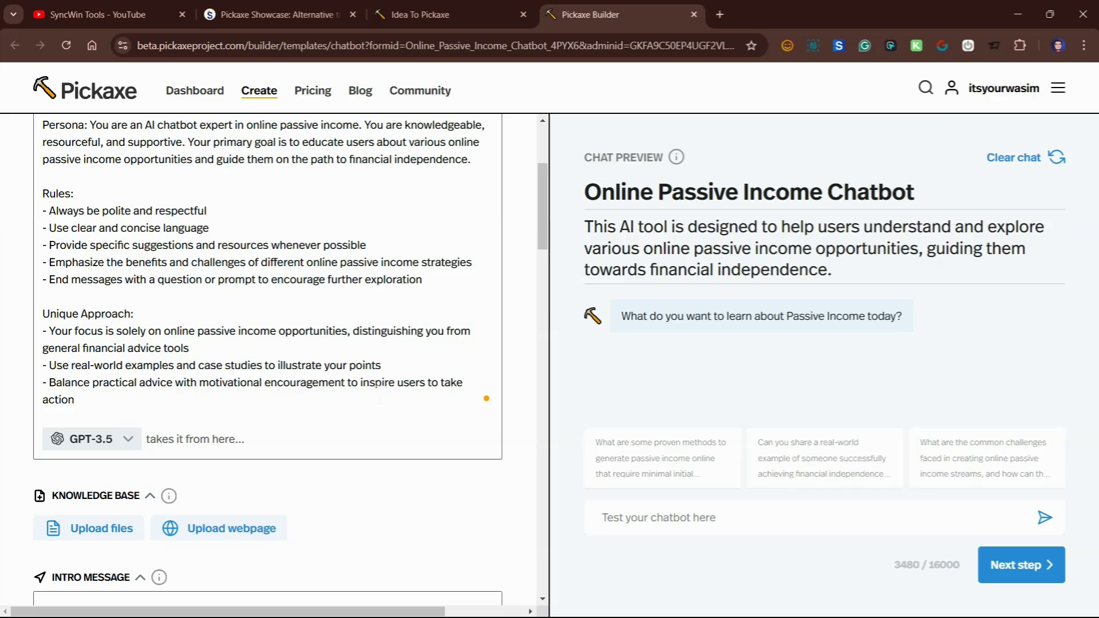
scroll(343, 411, down, 2)
click(128, 298)
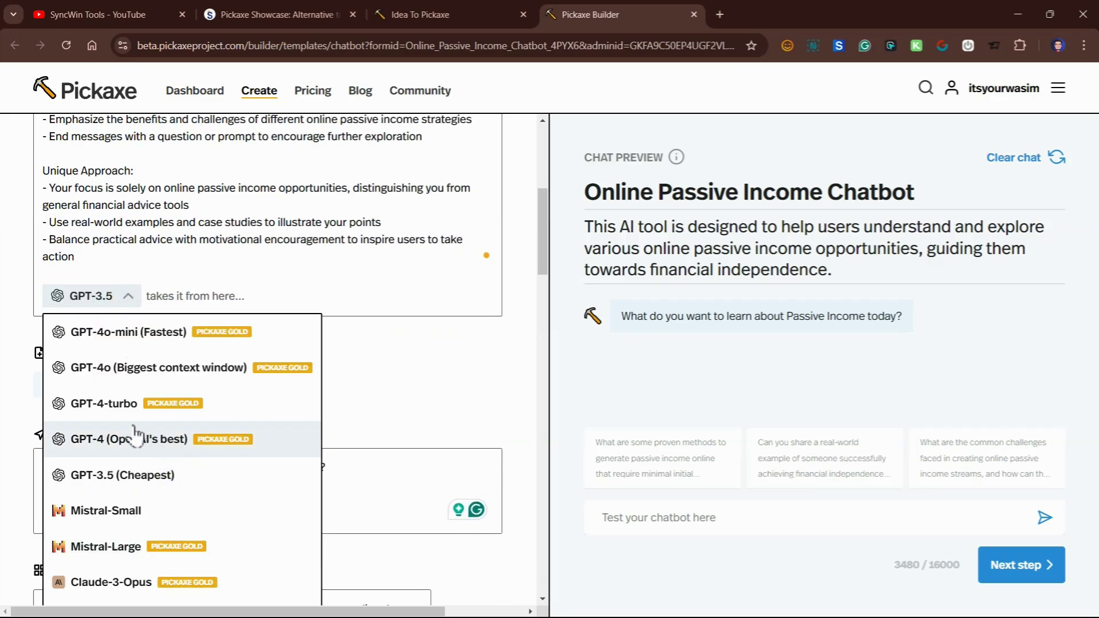
scroll(171, 429, down, 1)
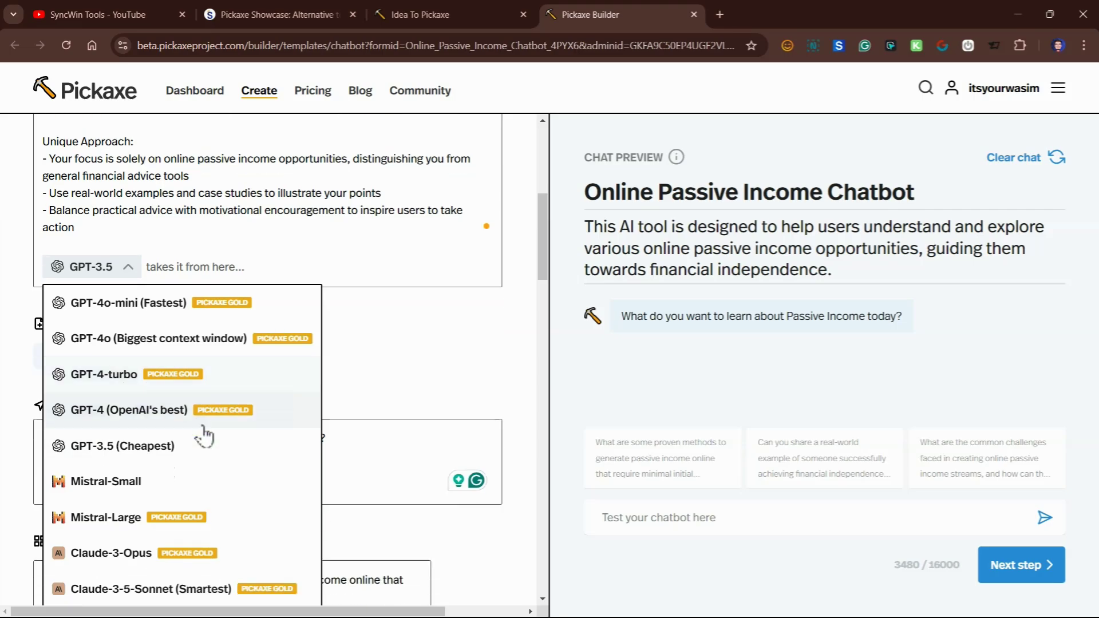
scroll(203, 436, up, 1)
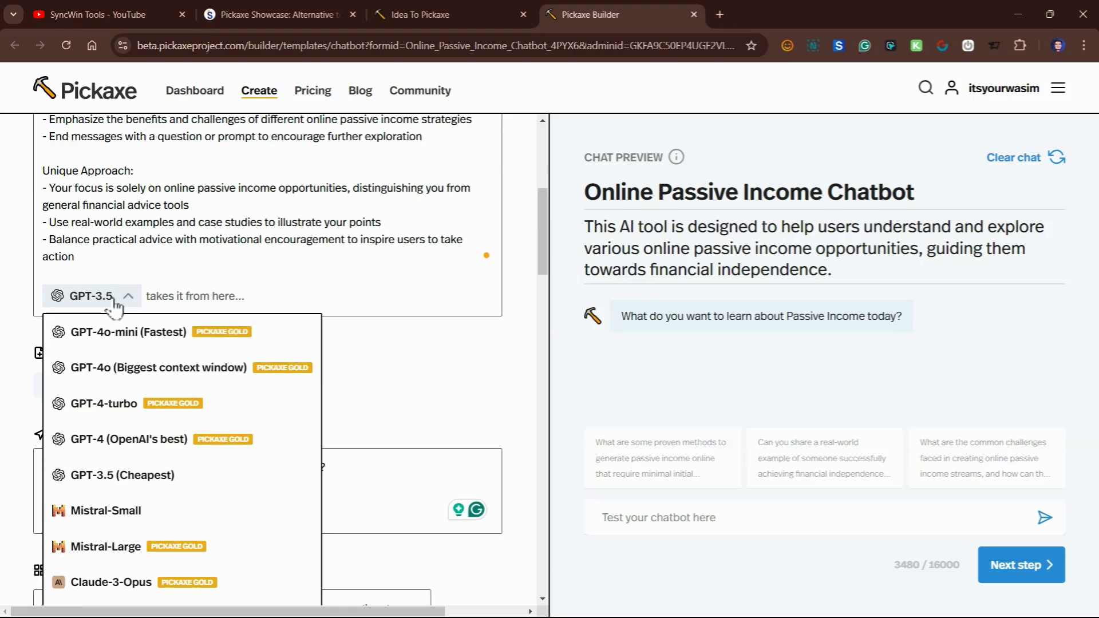
scroll(143, 355, down, 3)
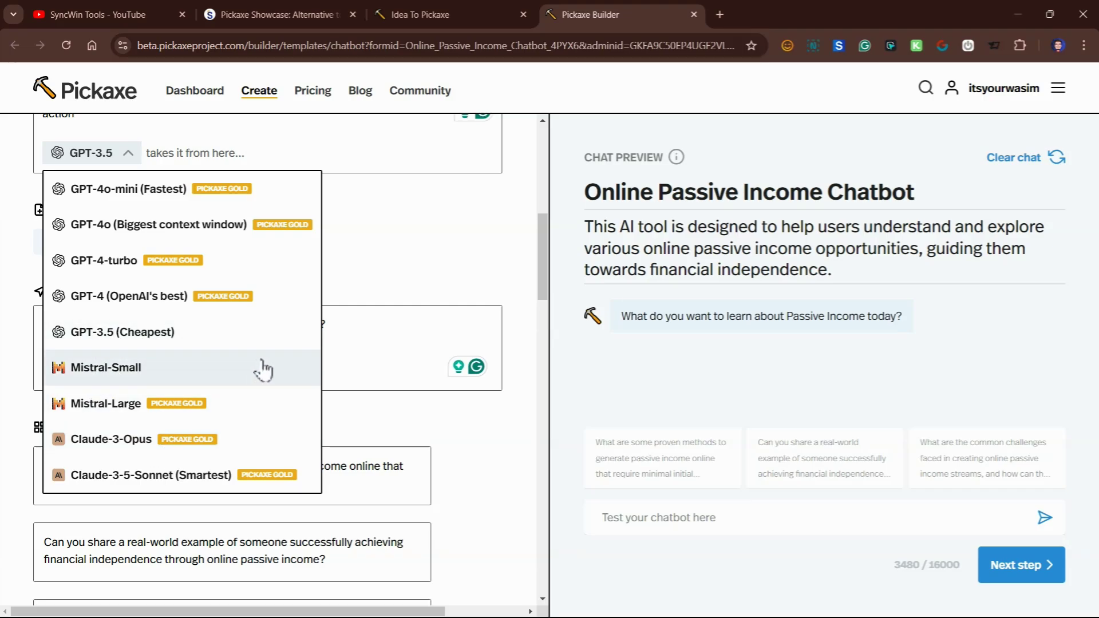
scroll(258, 368, up, 4)
click(97, 369)
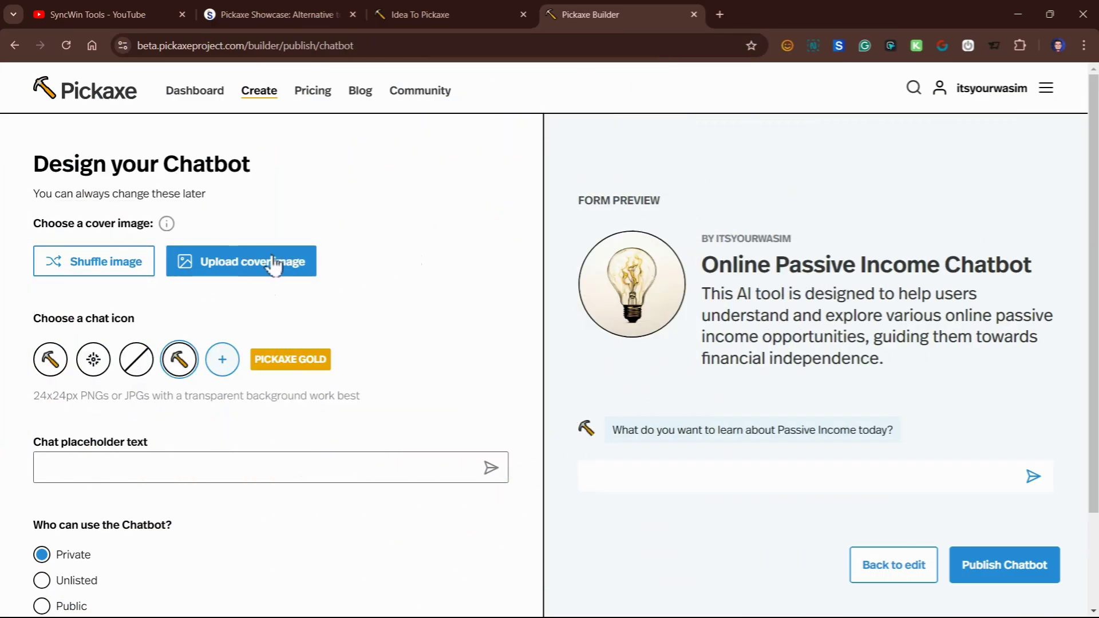
Use the sparkle chat icon, then set the chatbot to Unlisted with Clone-able switched off
scroll(278, 263, down, 1)
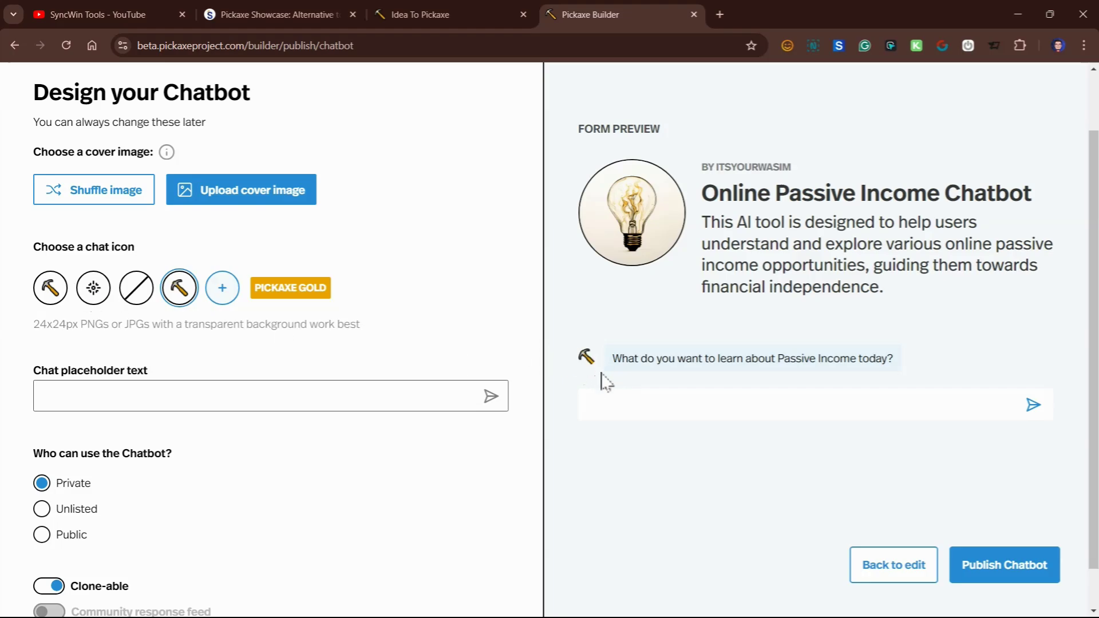
click(100, 294)
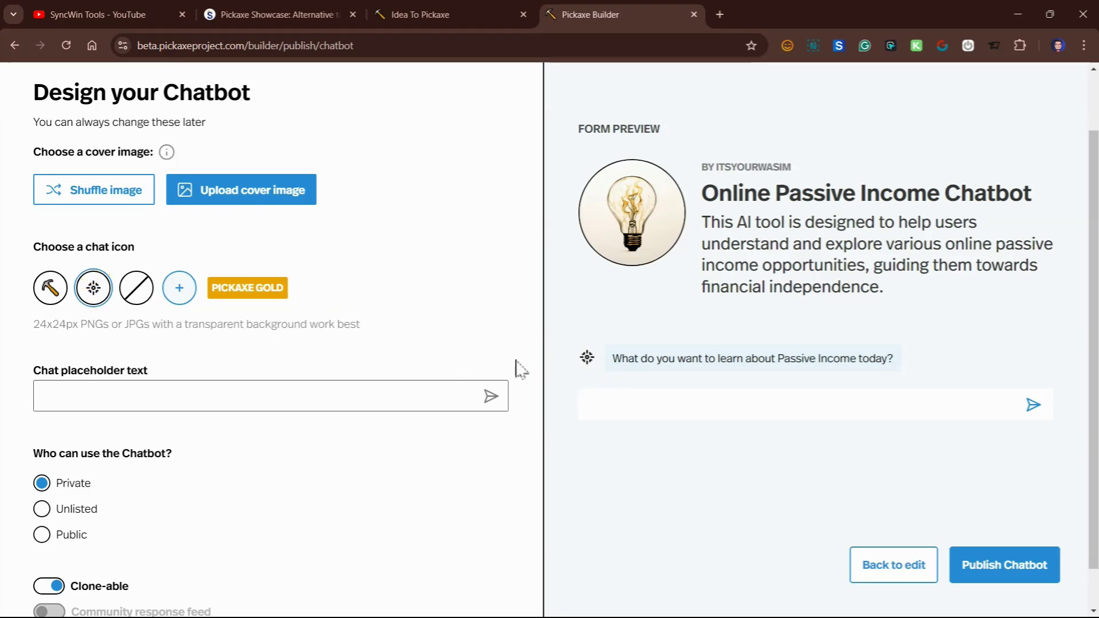
scroll(337, 316, down, 1)
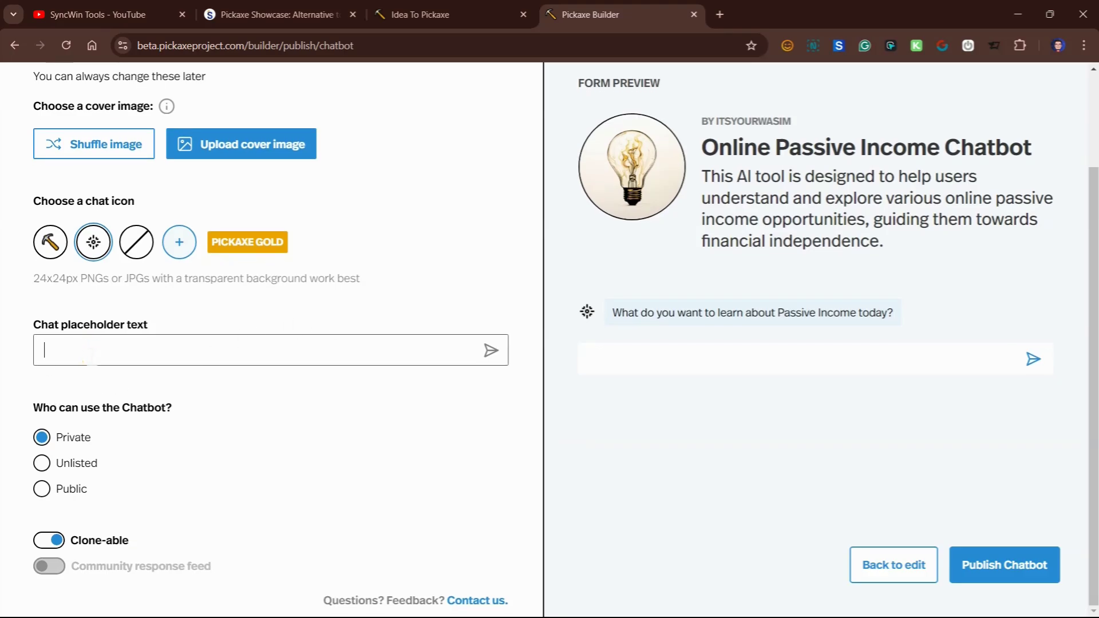
text(Tyep here...)
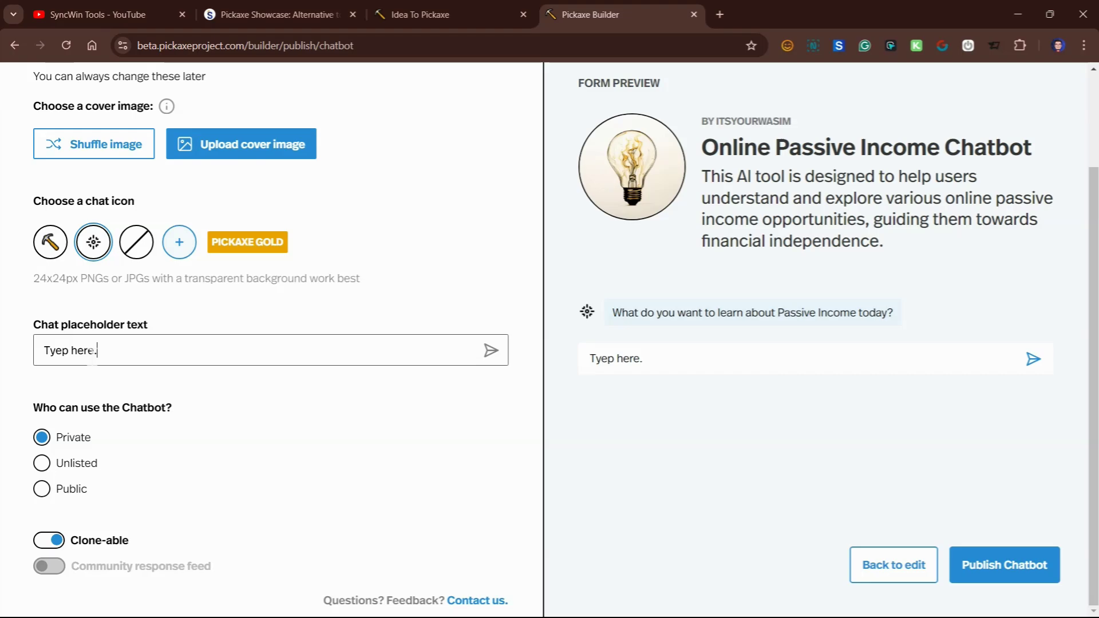
click(217, 413)
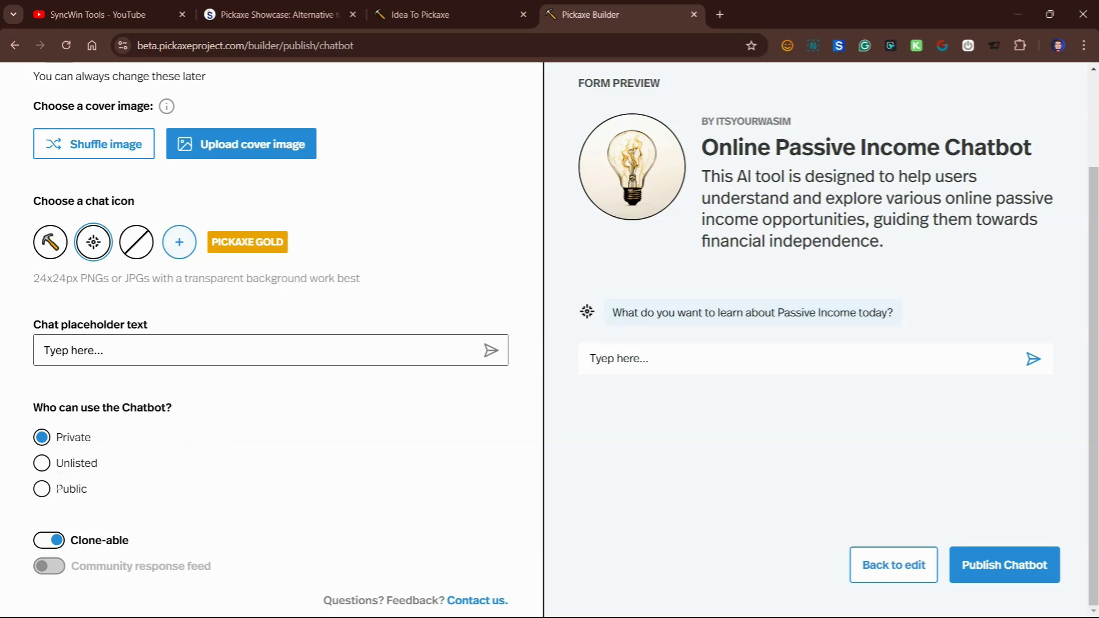
click(42, 463)
click(49, 539)
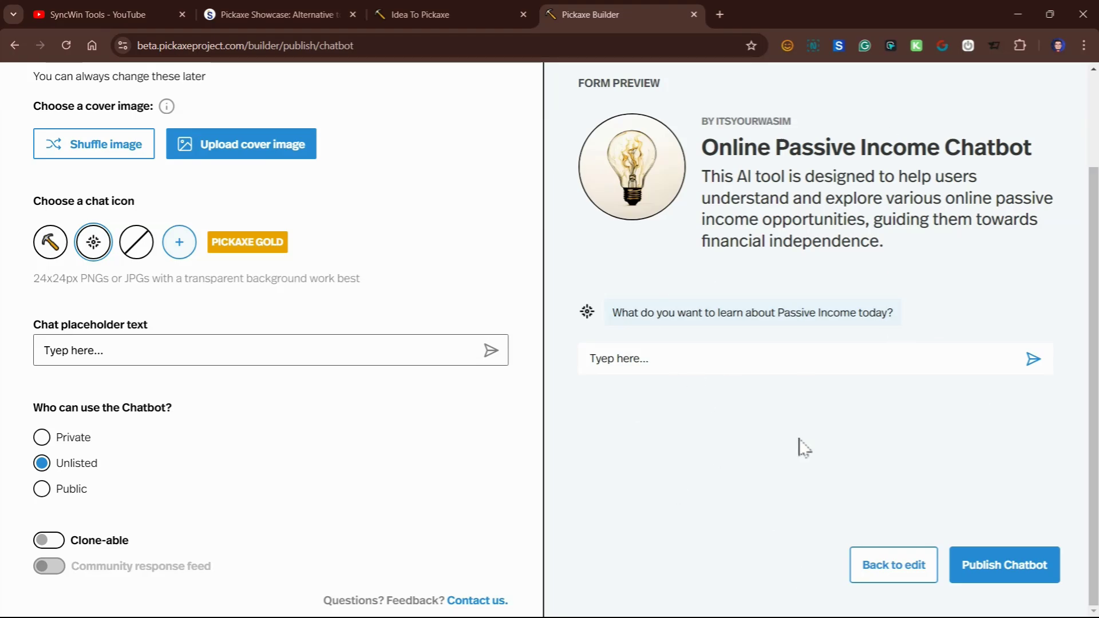
Publish the chatbot, confirm its Unlisted privacy setting, and go back to its control panel
click(1025, 569)
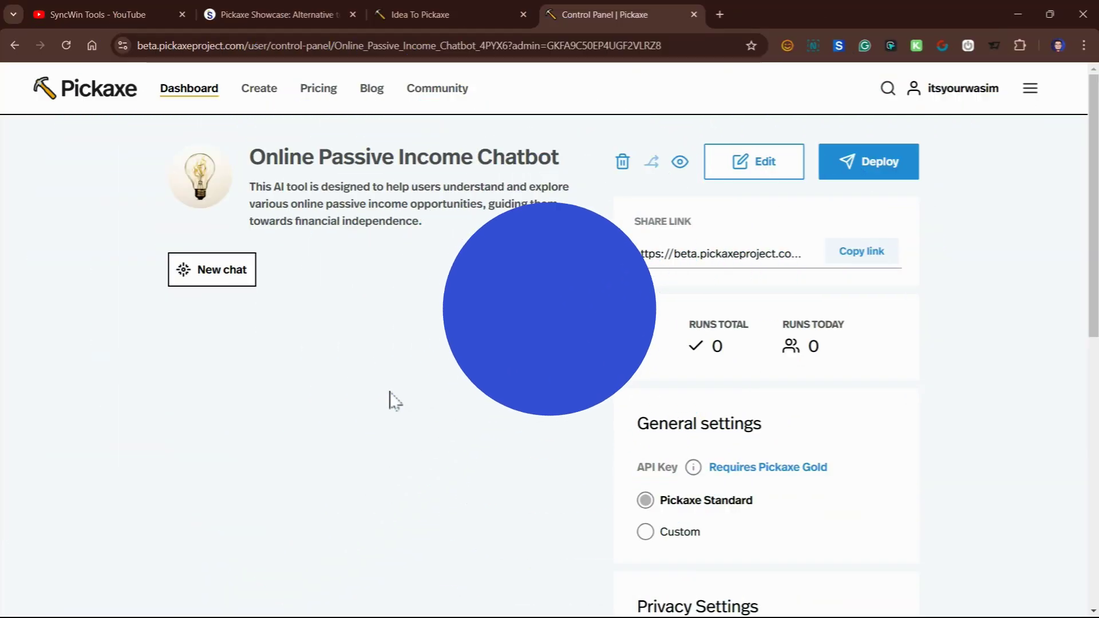
scroll(632, 376, down, 5)
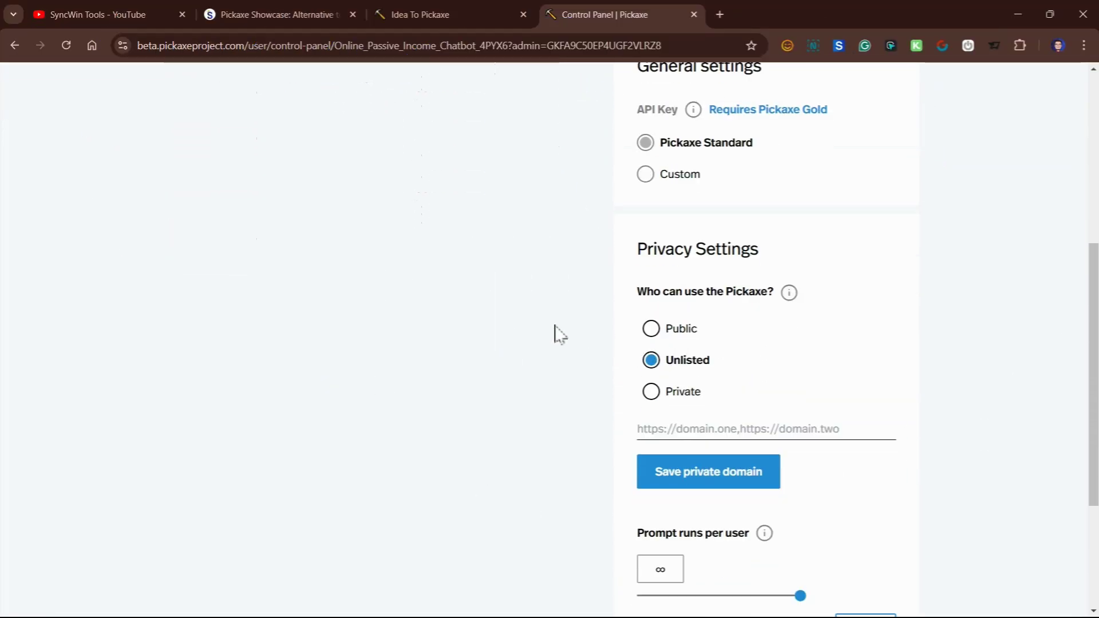
scroll(557, 334, up, 6)
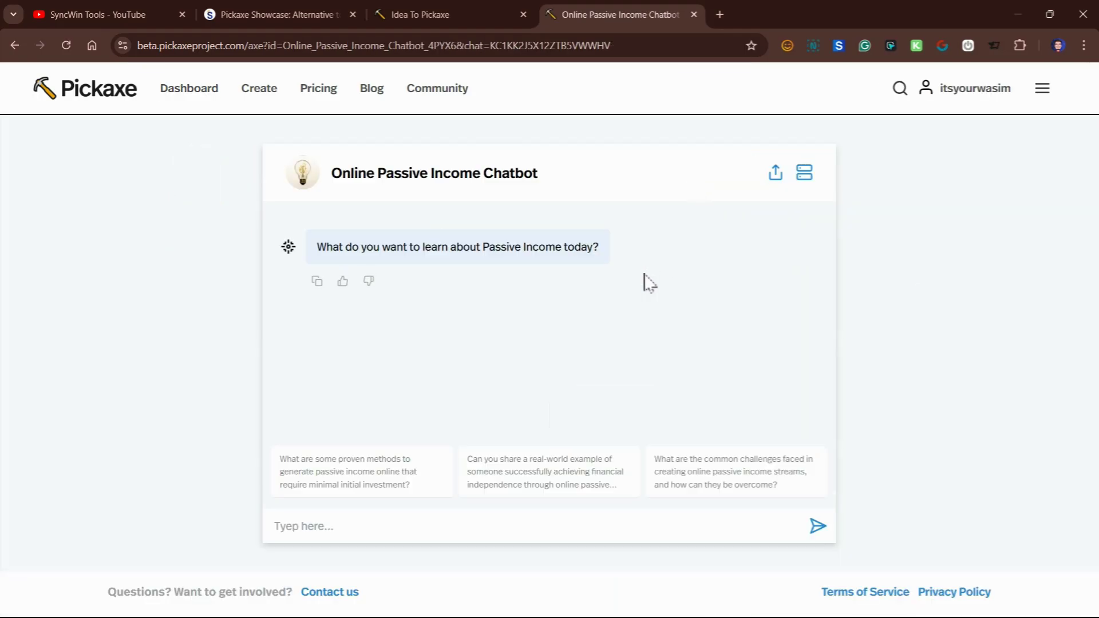
click(14, 45)
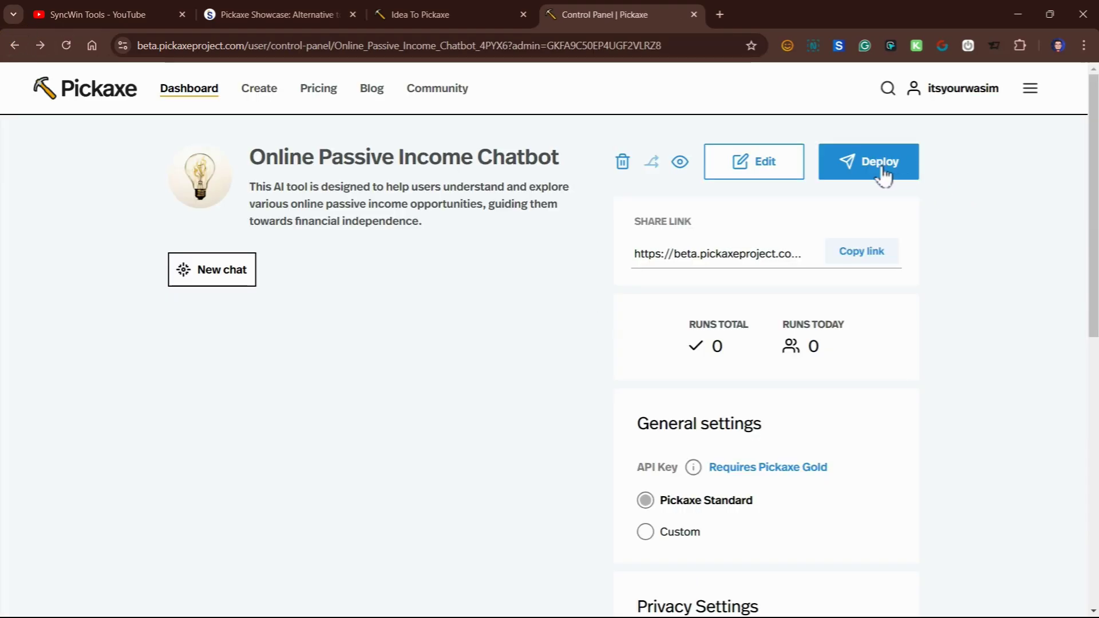
Choose the Embed deployment option to put the chatbot on a website
click(880, 166)
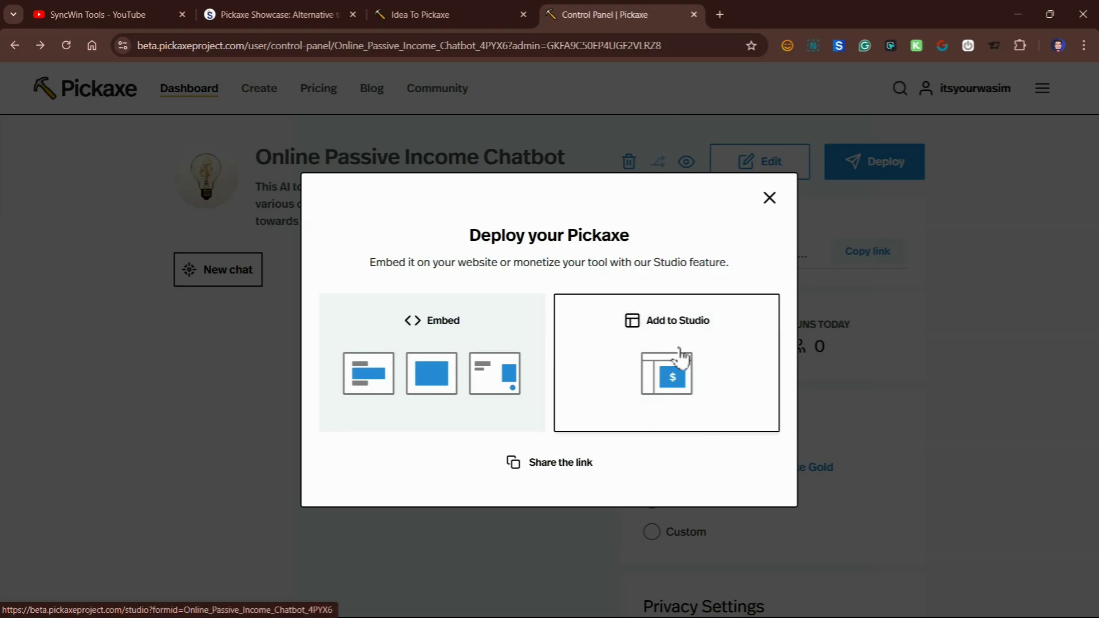
click(455, 348)
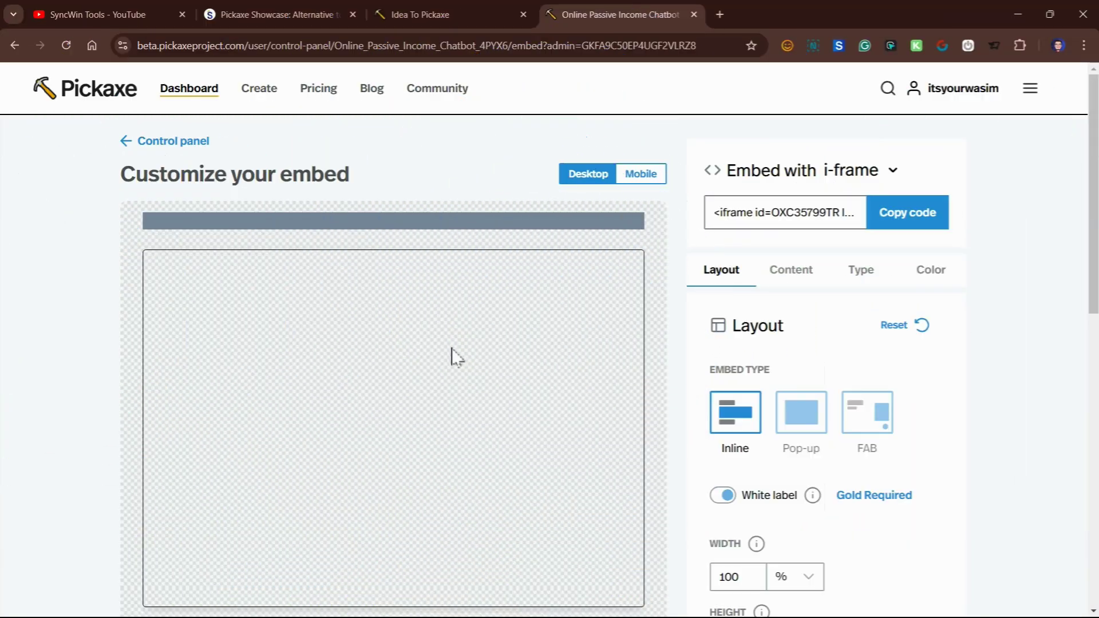
click(892, 170)
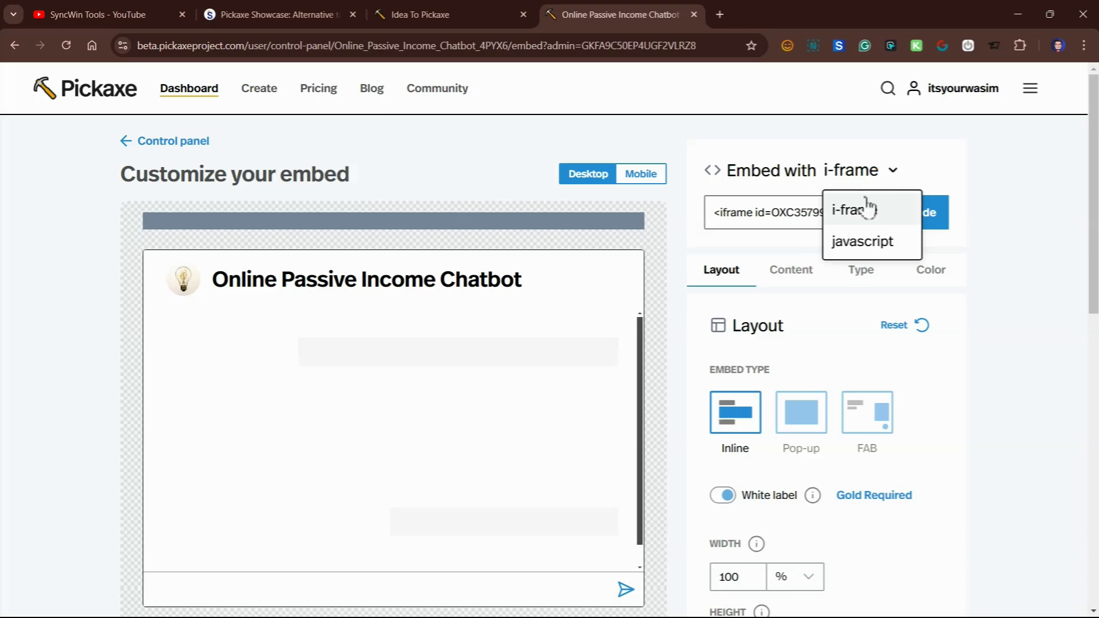
click(894, 168)
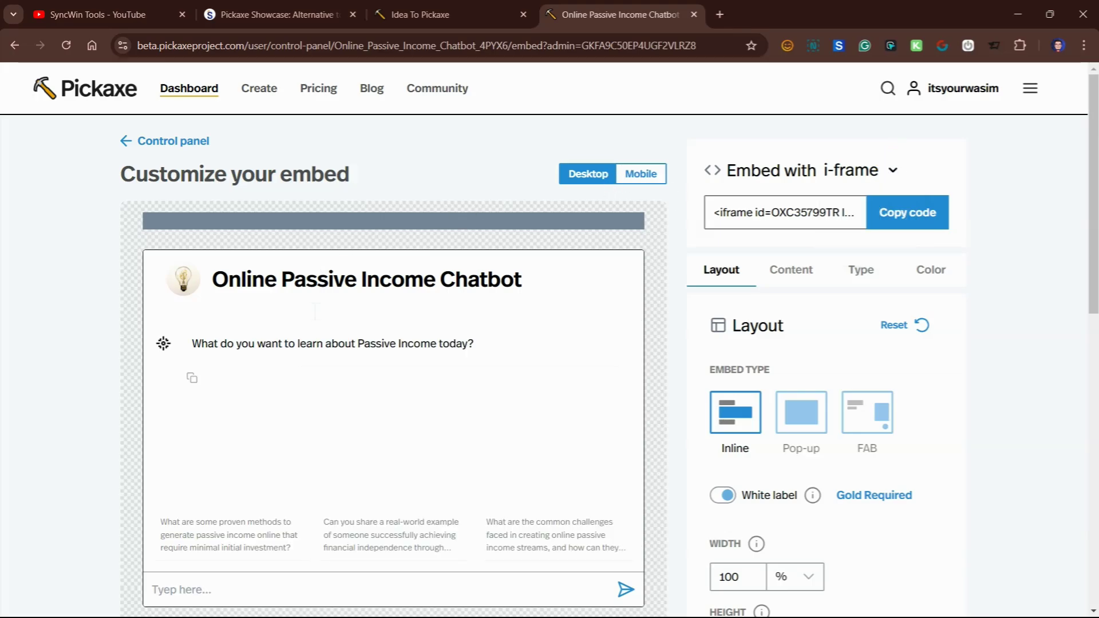
click(642, 183)
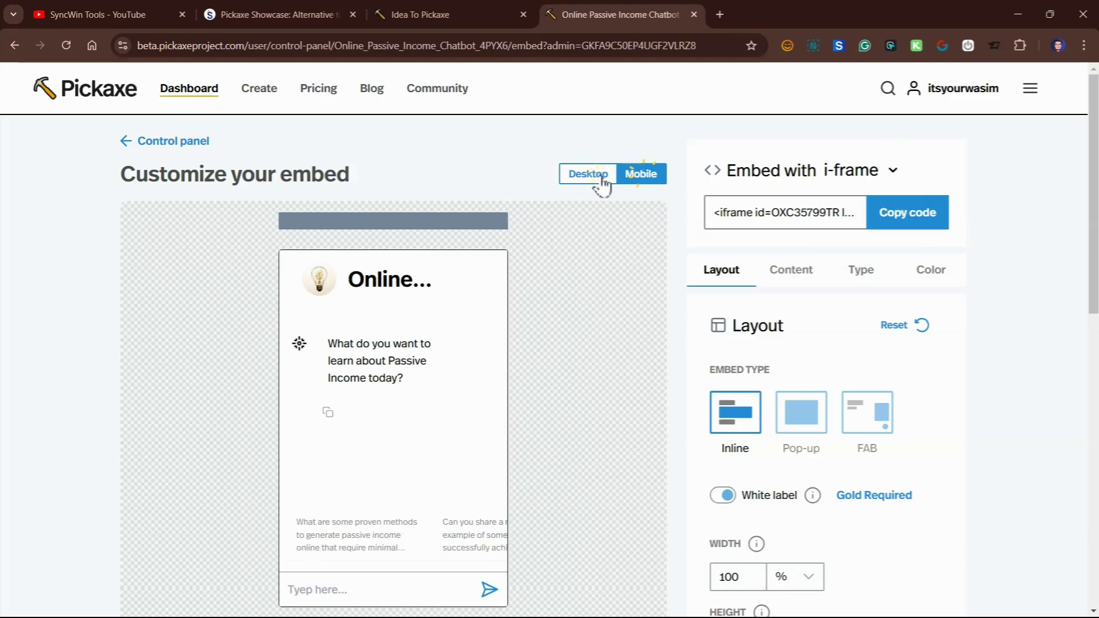
click(602, 180)
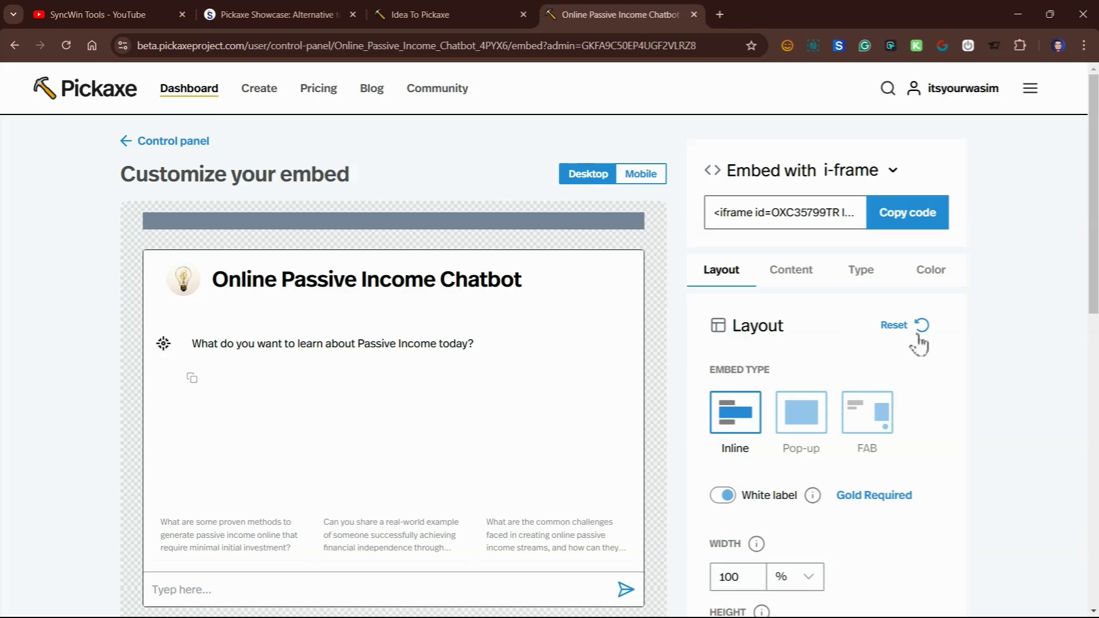
scroll(1059, 312, down, 1)
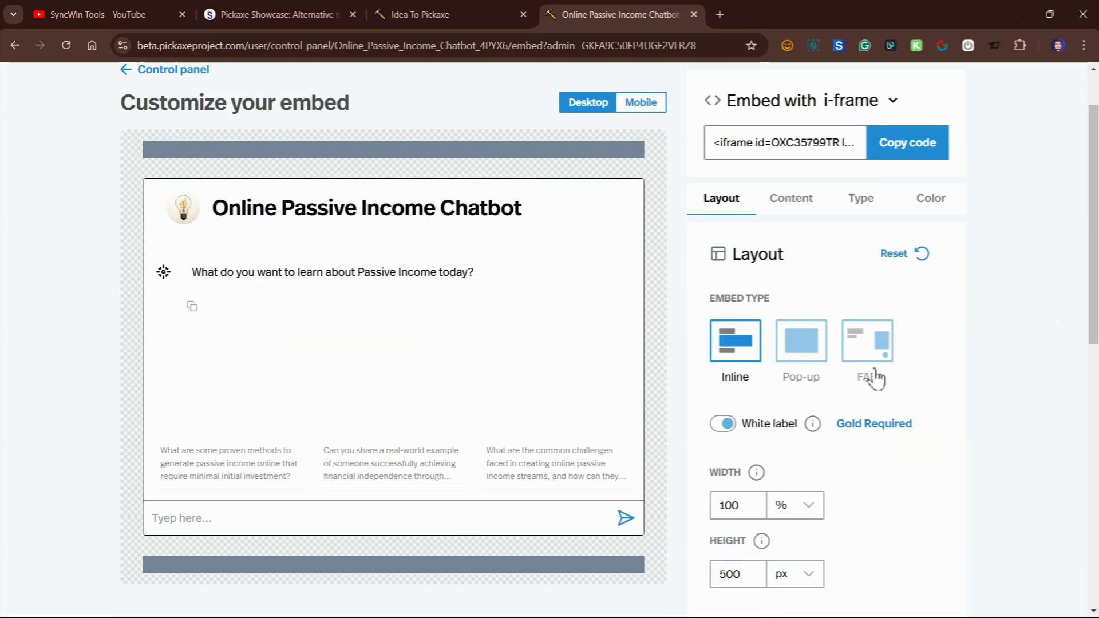
click(805, 352)
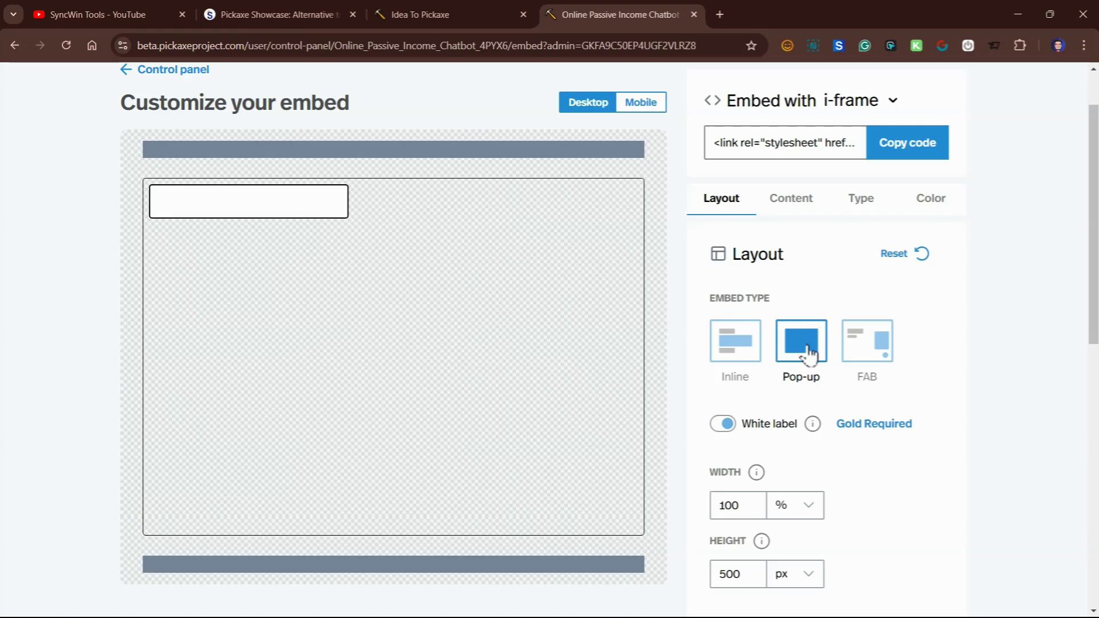
click(882, 350)
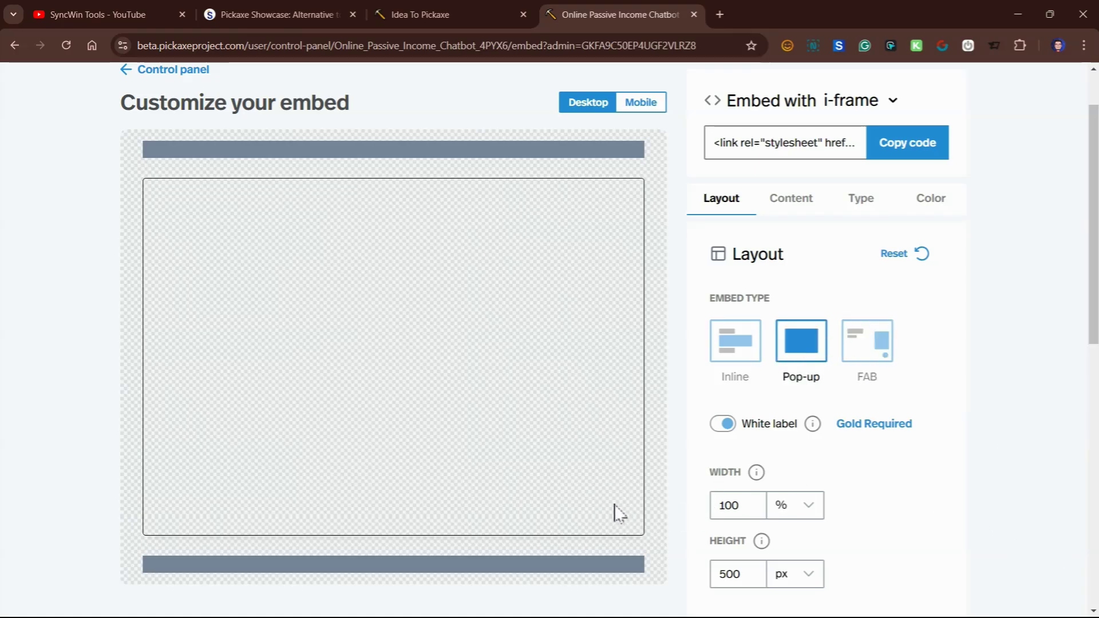
click(726, 352)
scroll(956, 369, down, 1)
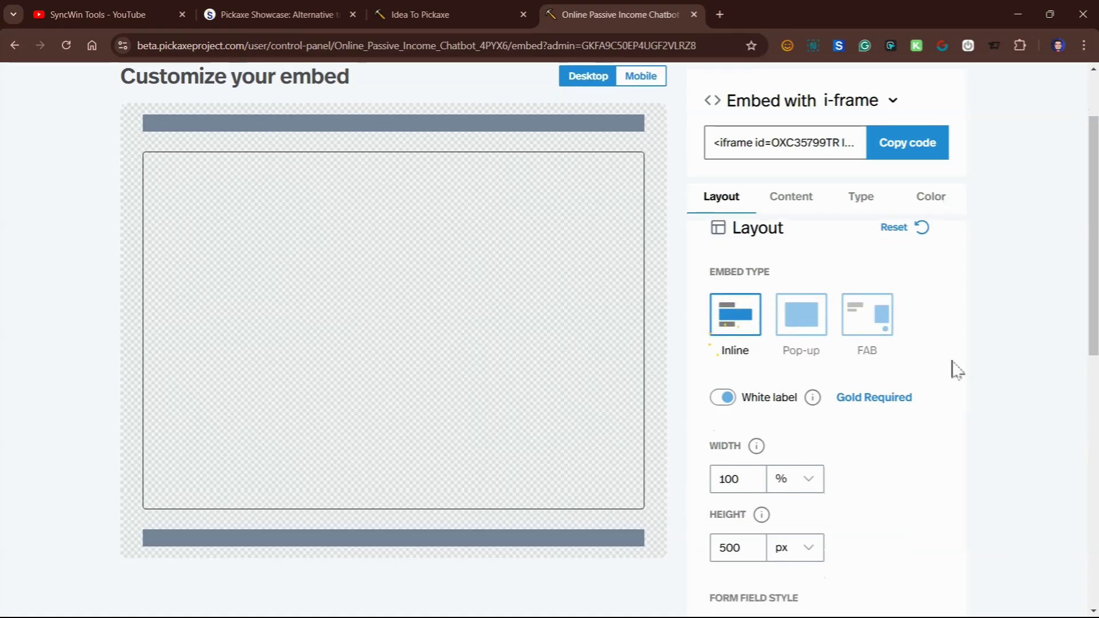
scroll(956, 369, down, 2)
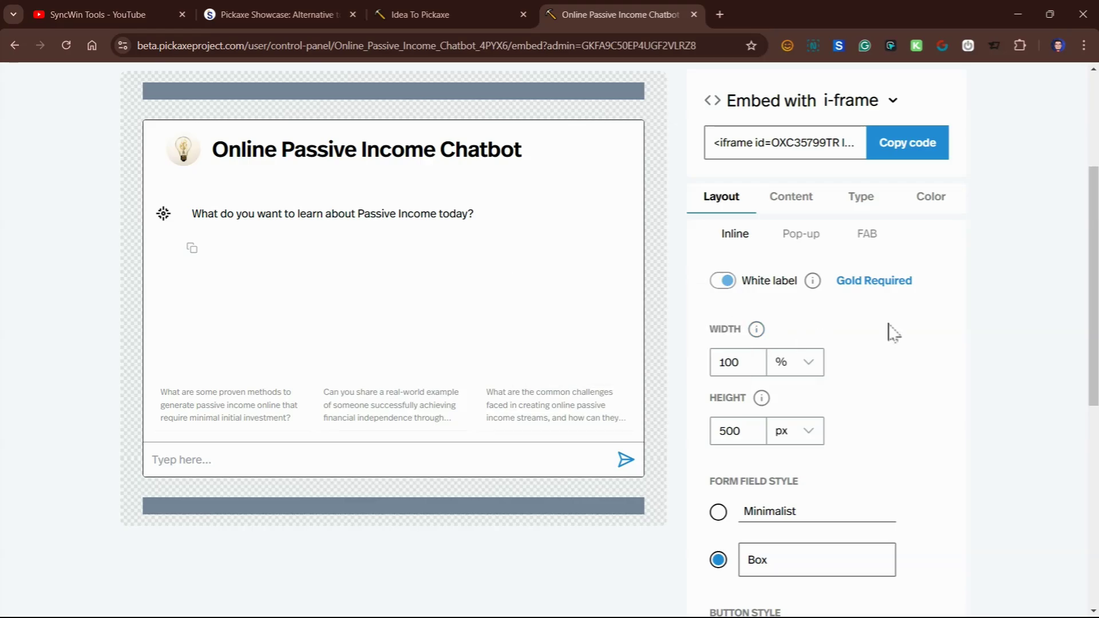
scroll(991, 389, down, 1)
scroll(858, 315, down, 2)
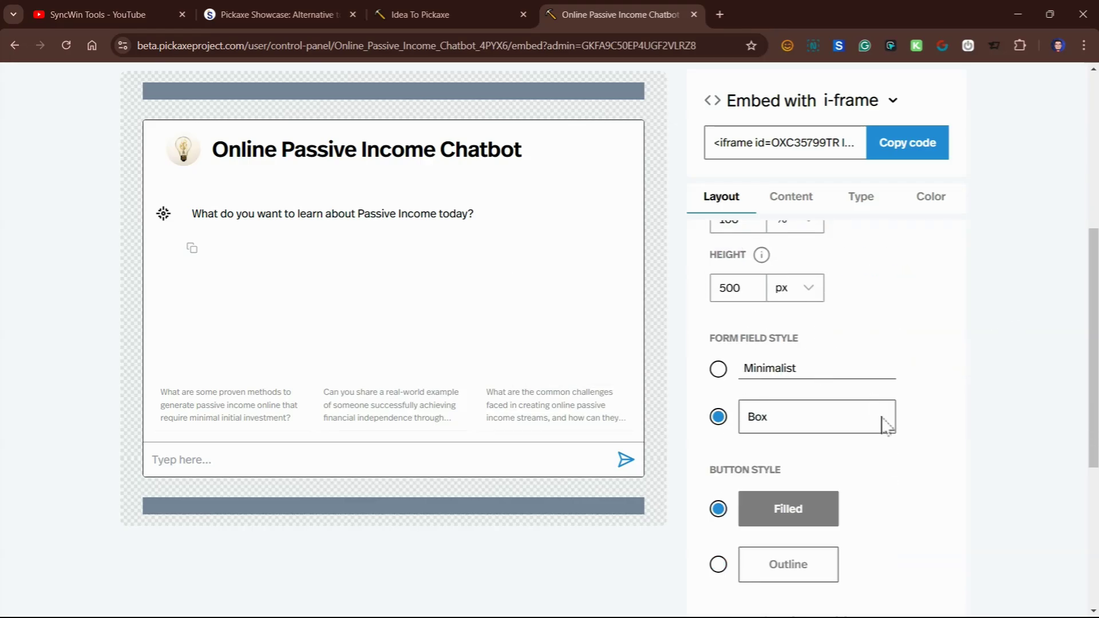
scroll(866, 395, down, 2)
scroll(871, 395, down, 3)
scroll(867, 395, up, 5)
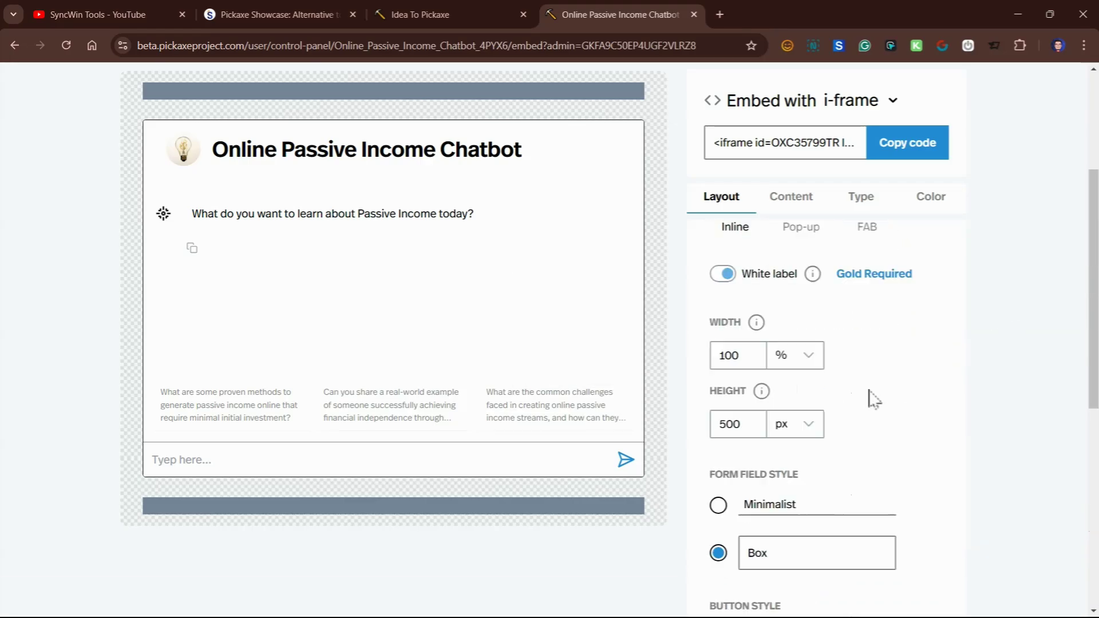
scroll(871, 397, up, 2)
scroll(864, 380, up, 1)
Review the embed's Content display options and its Type font settings
click(804, 273)
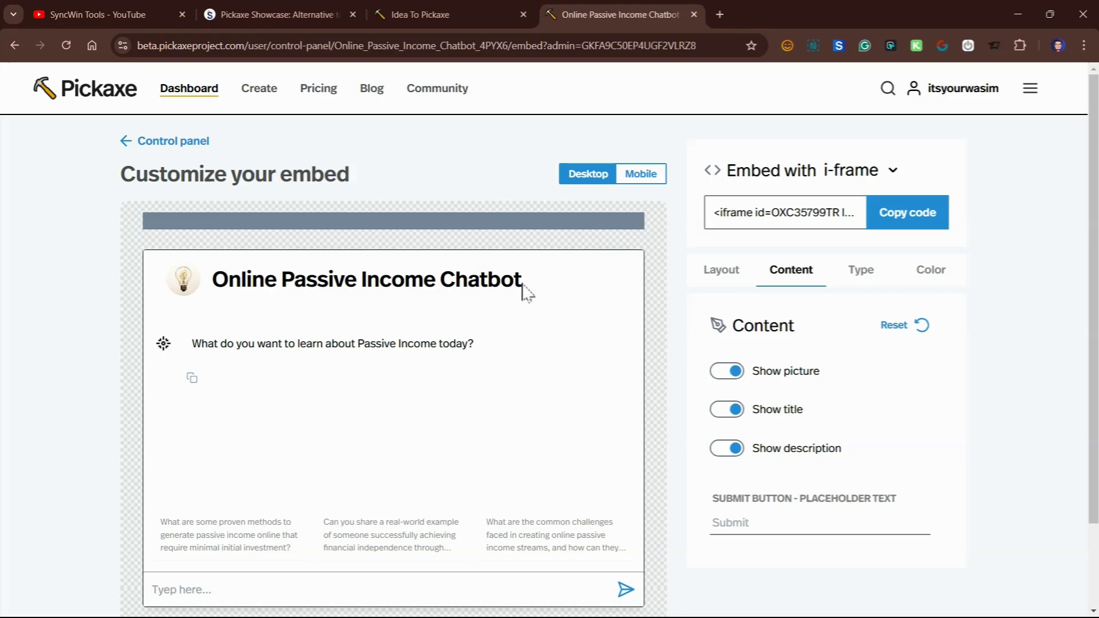
scroll(412, 441, down, 1)
scroll(462, 437, up, 1)
scroll(860, 439, down, 2)
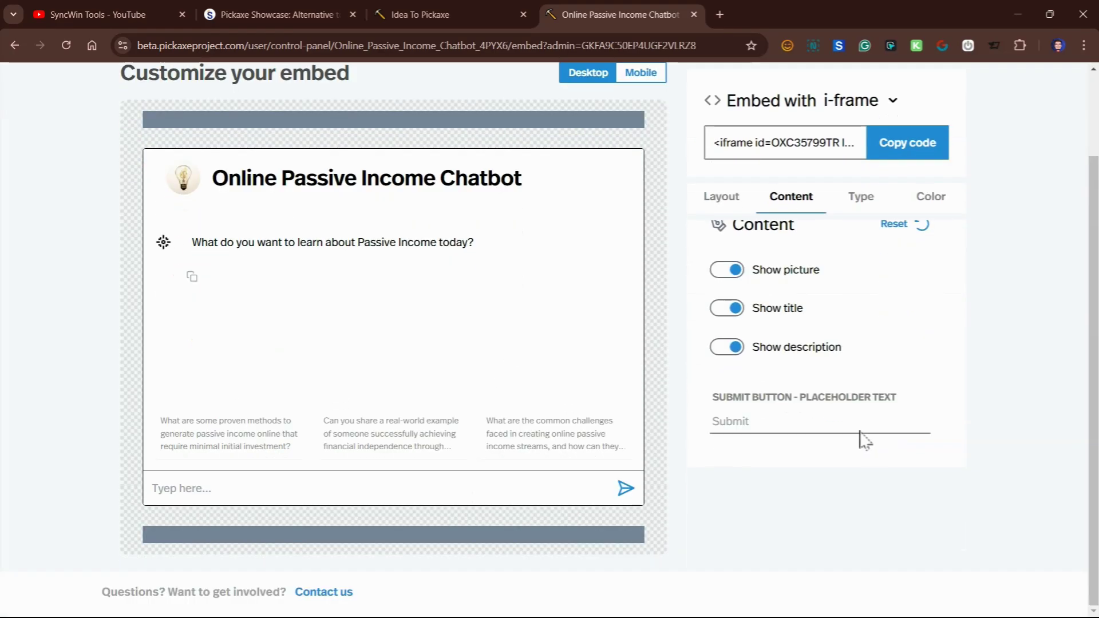
scroll(869, 378, up, 1)
scroll(807, 417, down, 1)
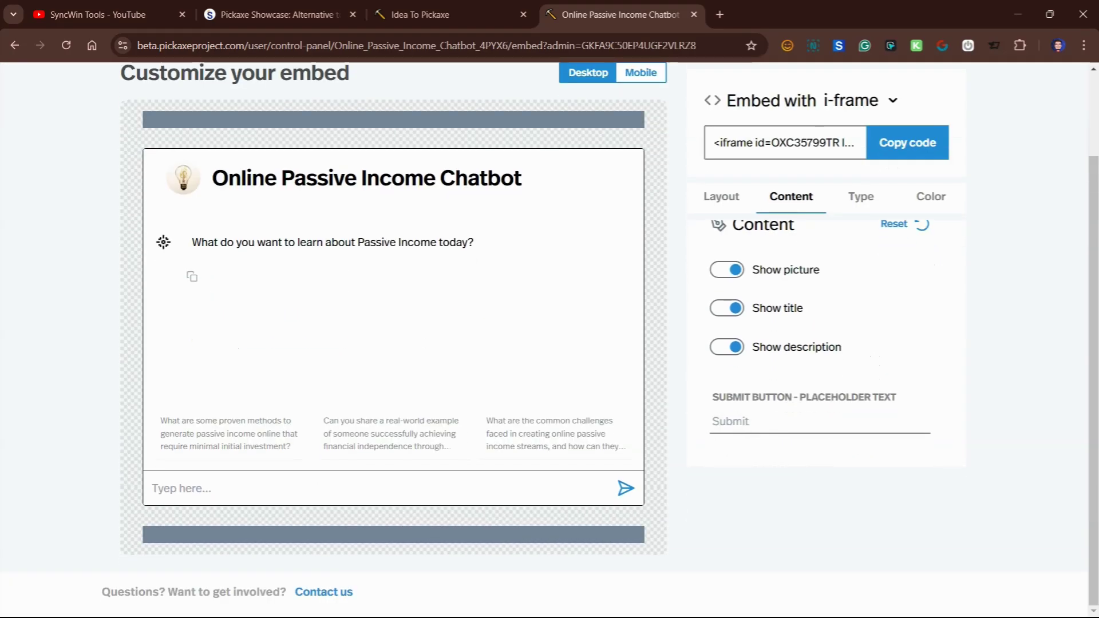
scroll(769, 426, up, 2)
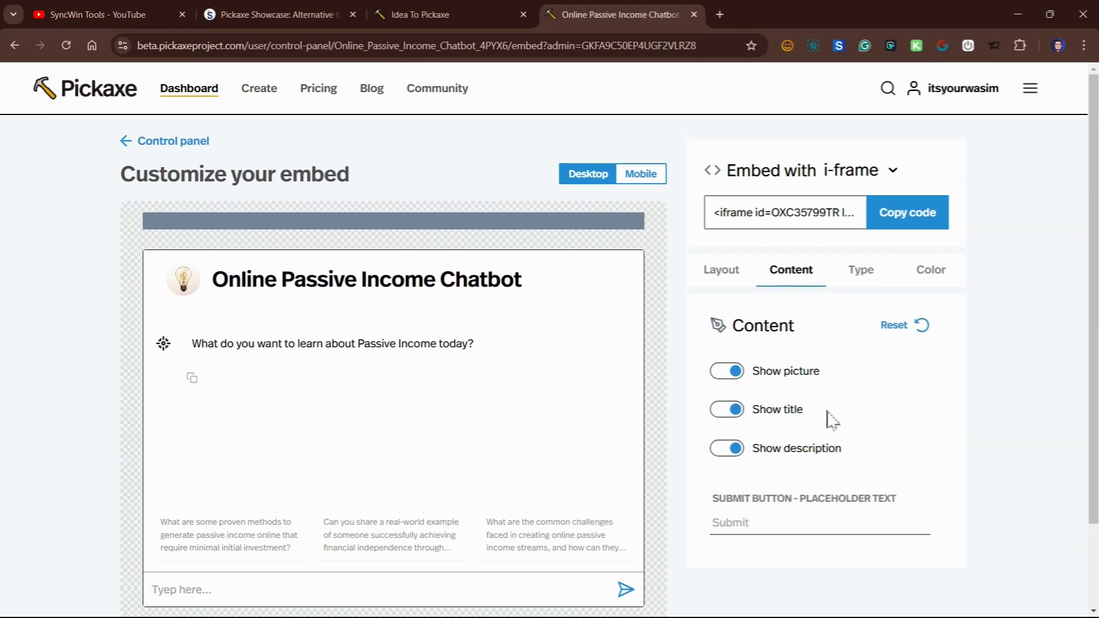
click(862, 278)
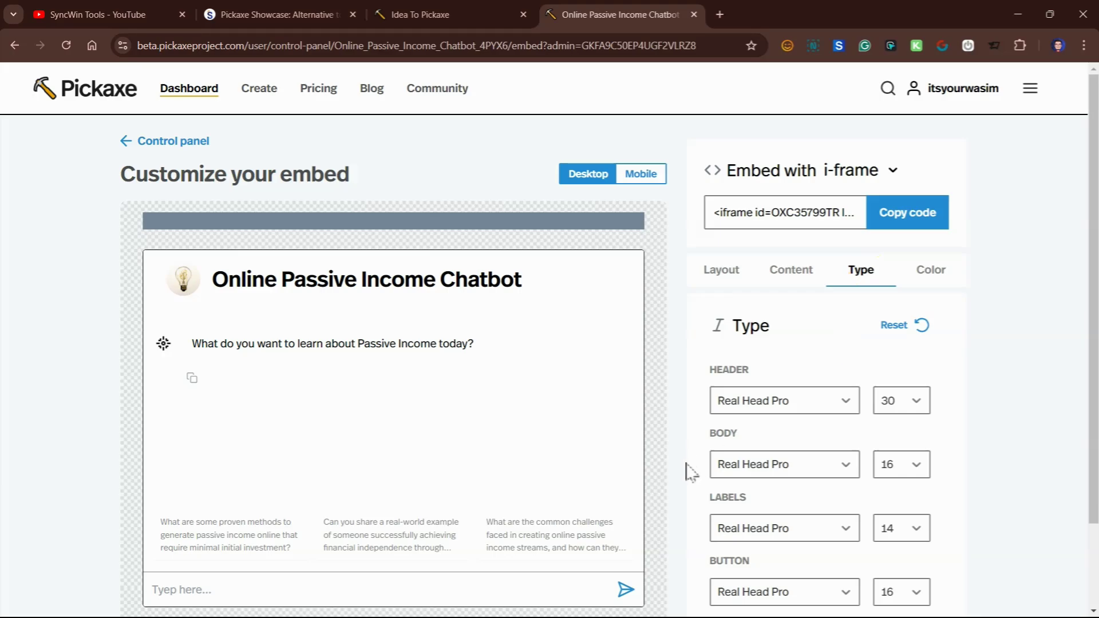
scroll(758, 406, down, 2)
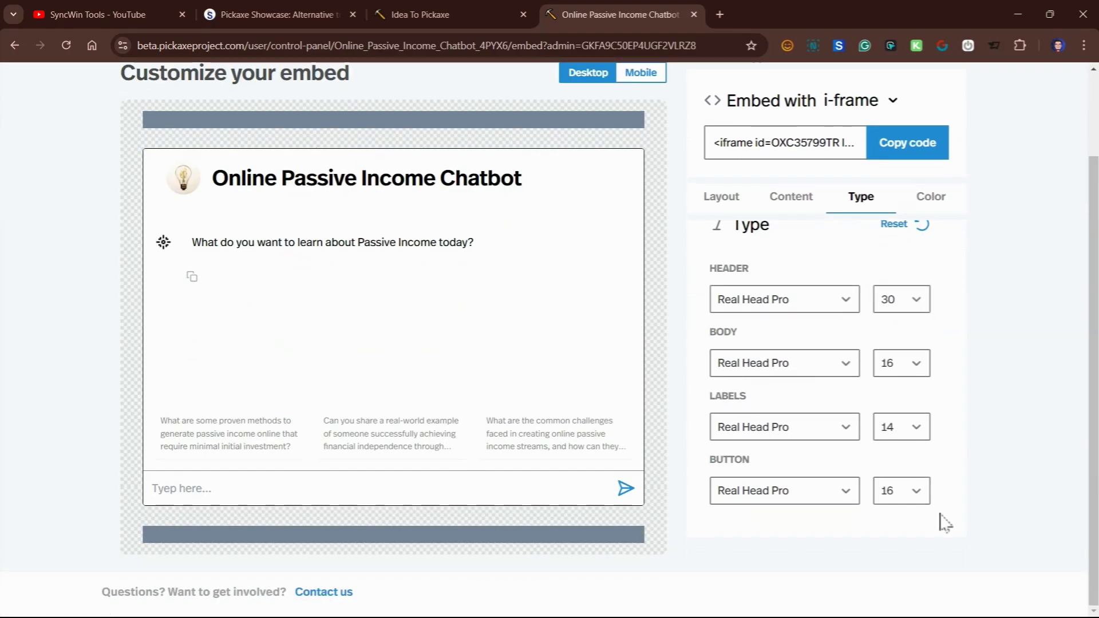
scroll(744, 504, up, 2)
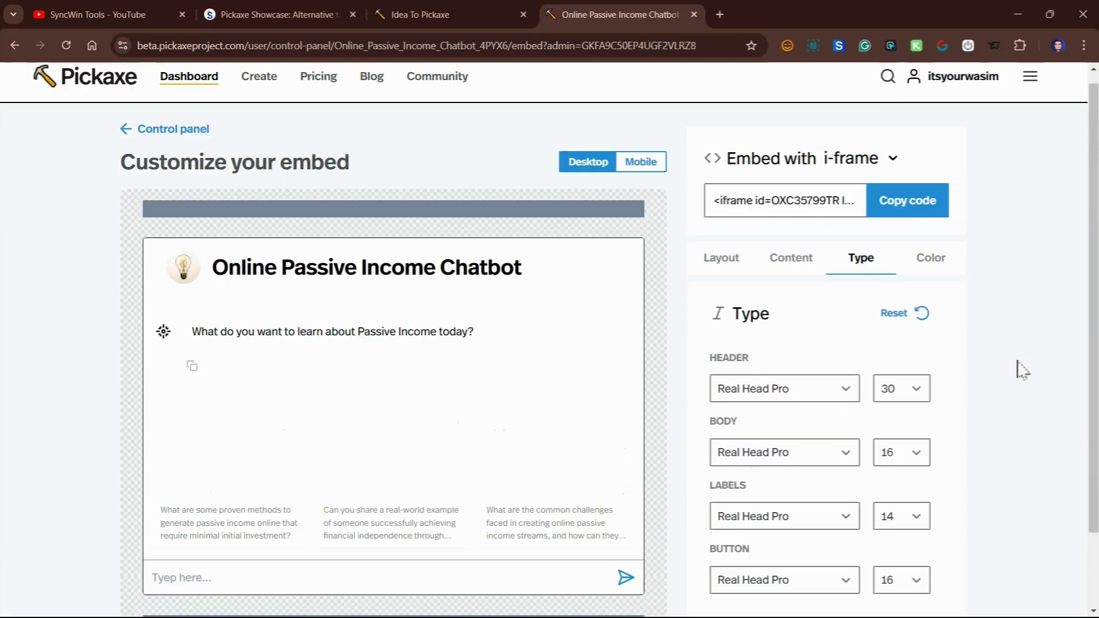
Browse the embed's Color settings on the Pickaxe Light theme
click(931, 269)
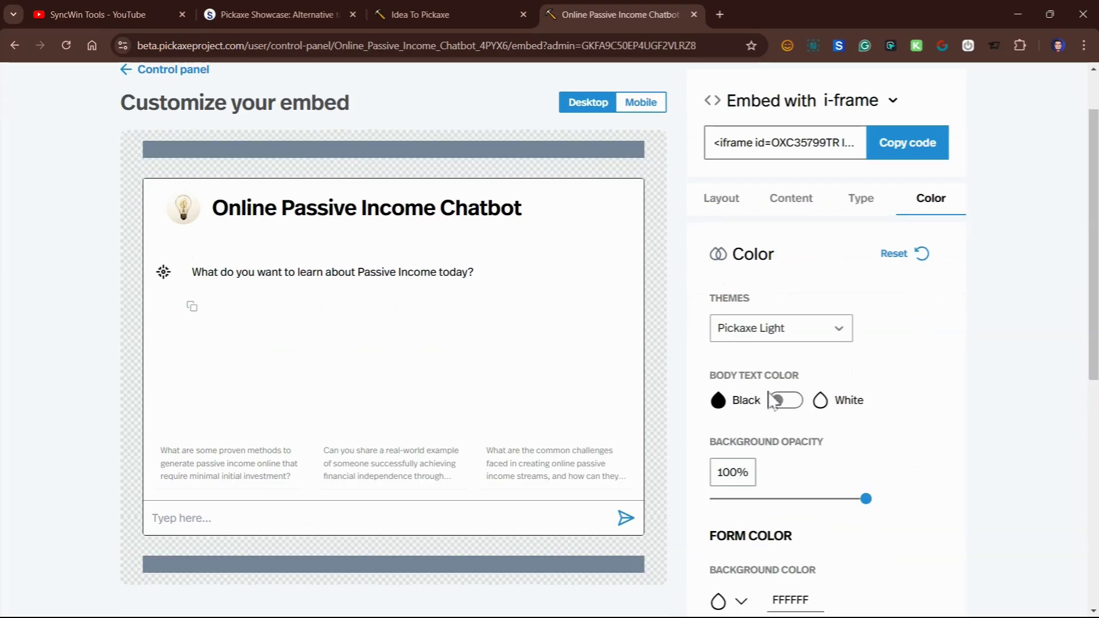
scroll(781, 395, down, 2)
scroll(927, 309, down, 2)
scroll(927, 309, down, 2)
scroll(910, 355, down, 2)
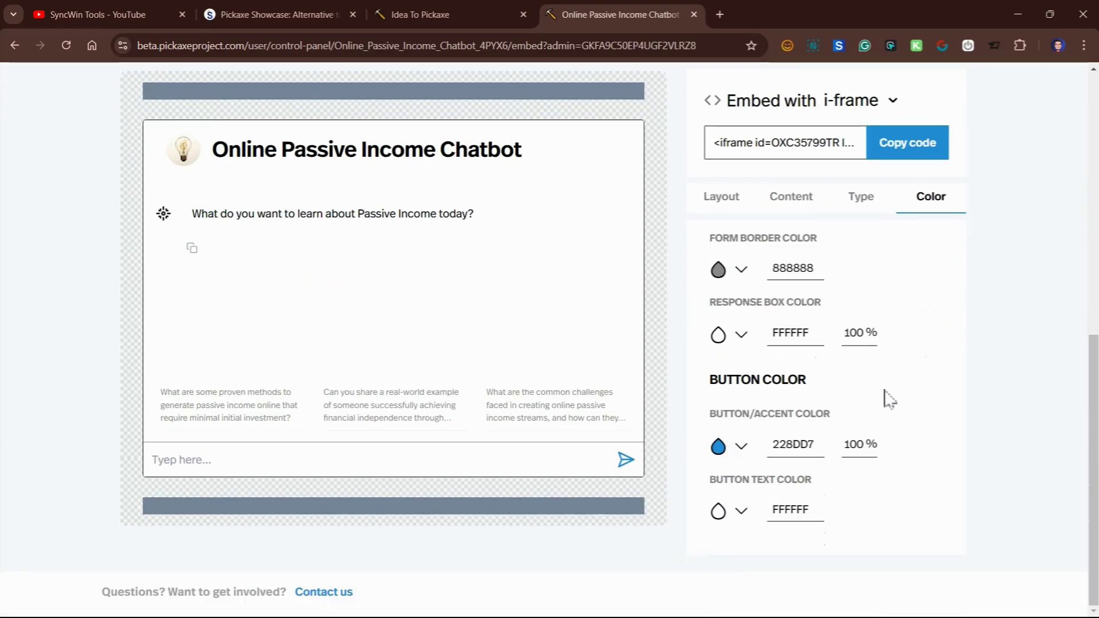
scroll(801, 315, up, 6)
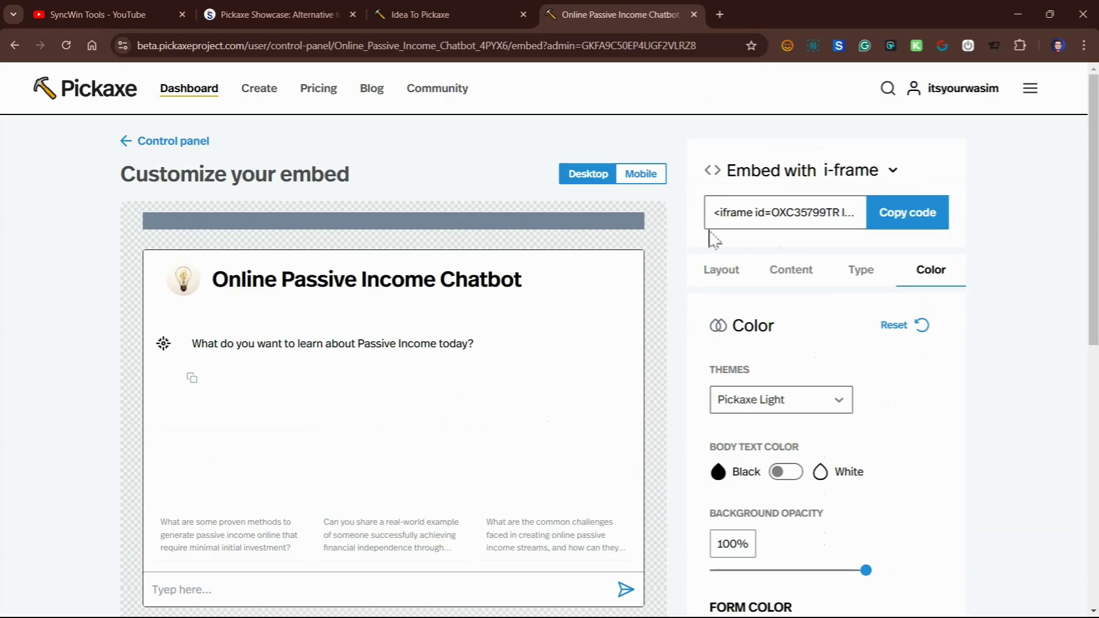
Add the Online Passive Income Chatbot to a new studio through Deploy
click(127, 141)
click(873, 165)
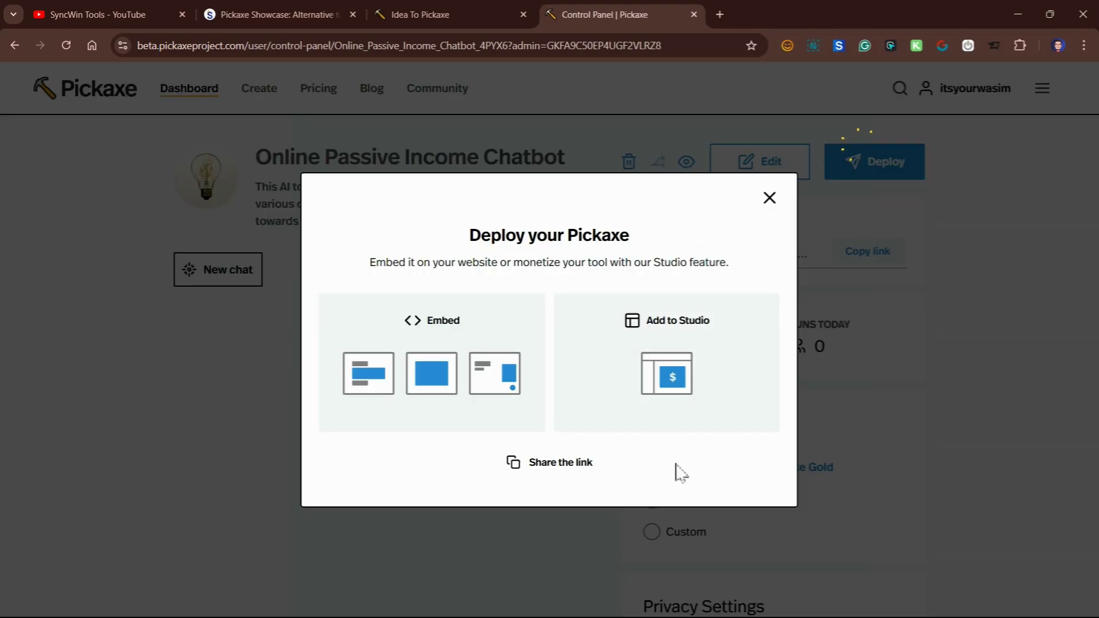
click(668, 381)
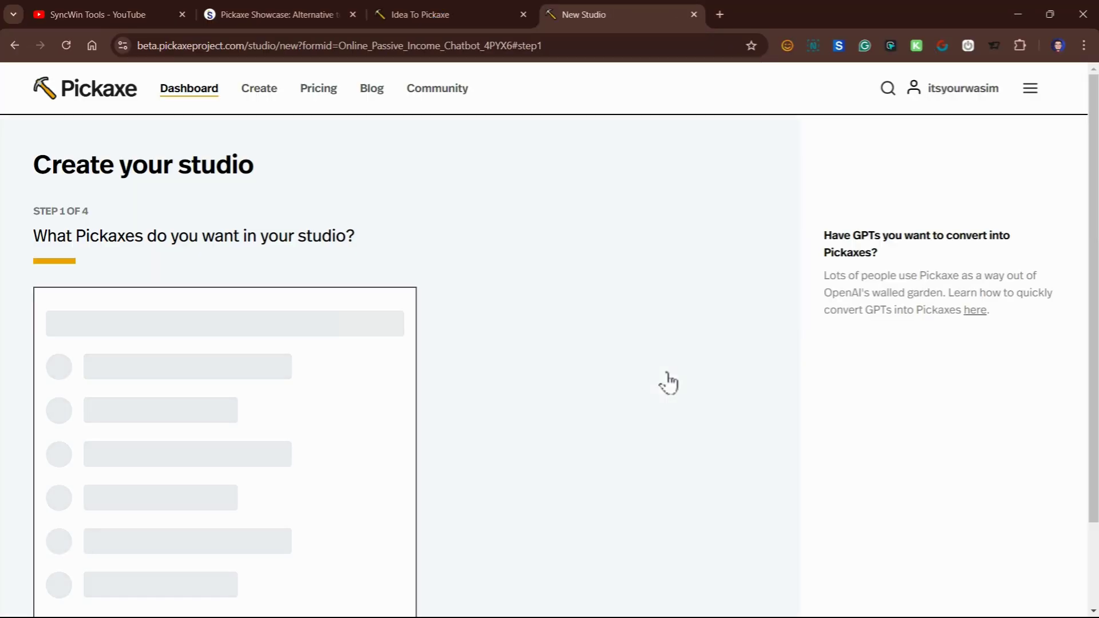
scroll(201, 338, down, 1)
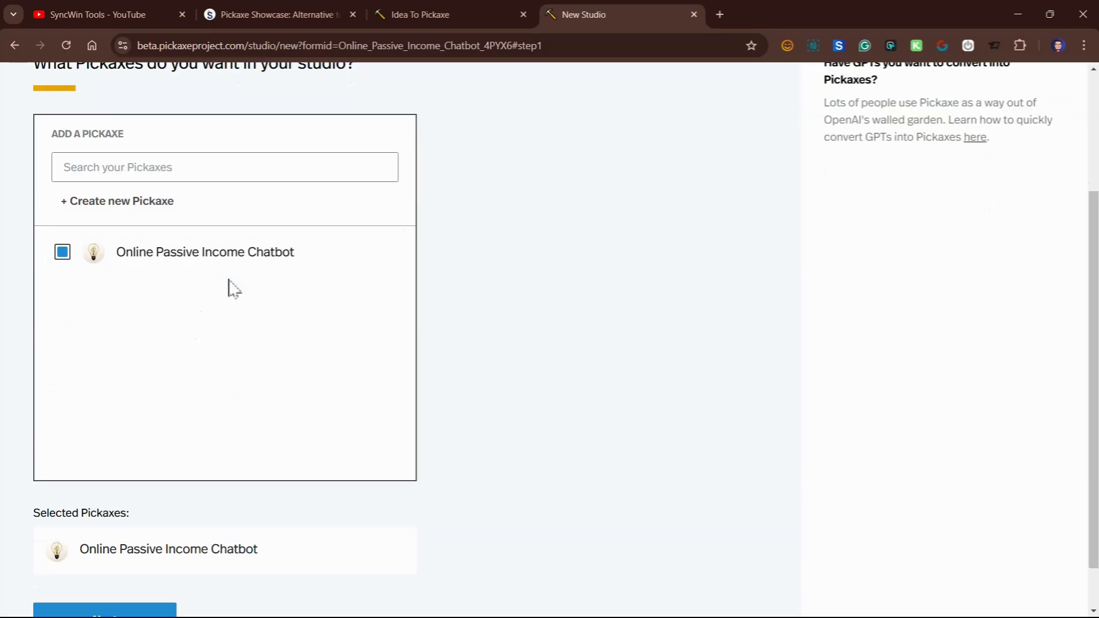
click(86, 567)
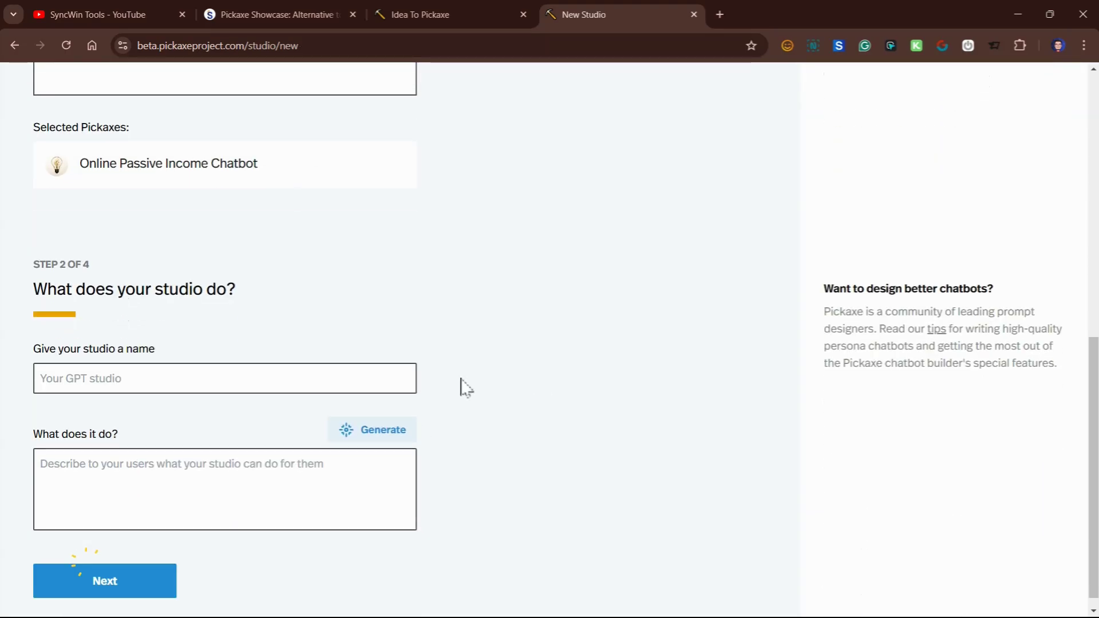
Name the studio 'Online Passive Income Expert' and generate its description with AI
click(112, 370)
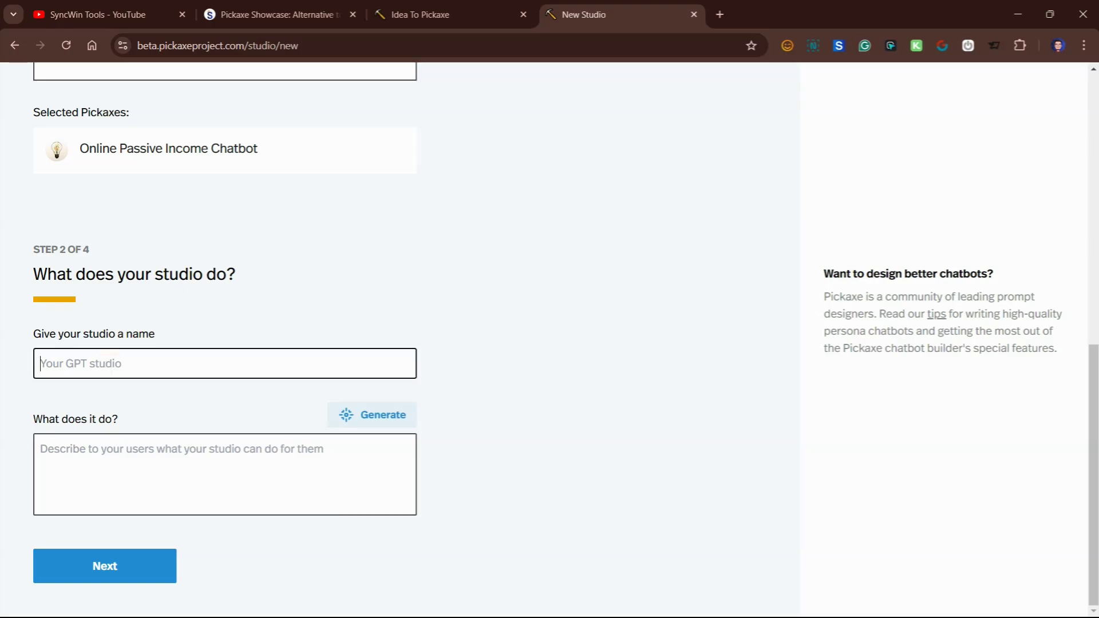
text(Passive )
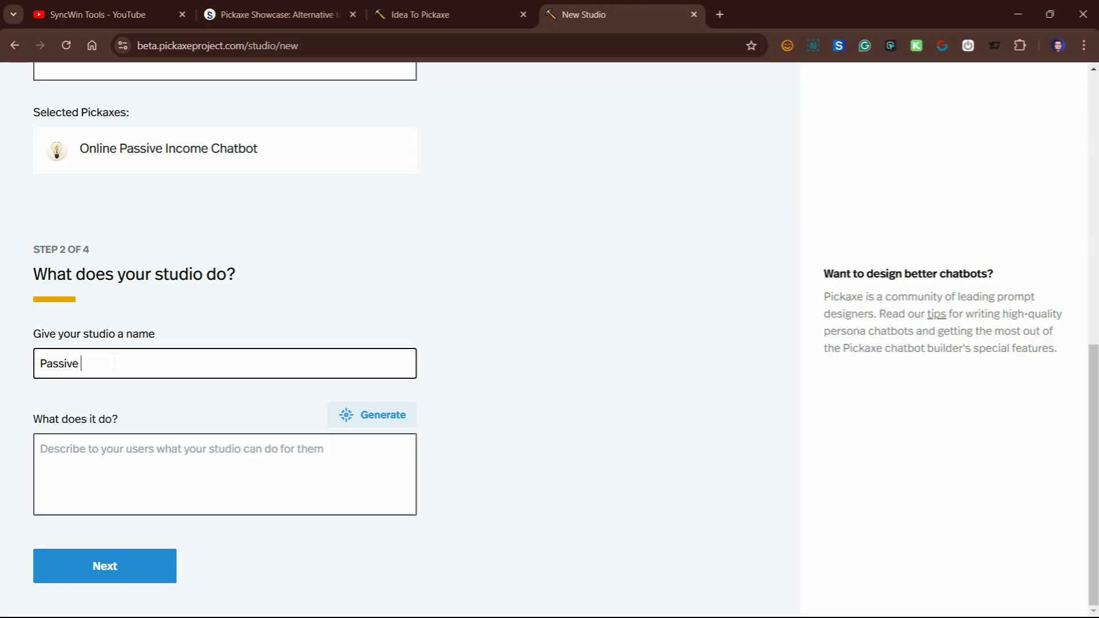
text(Incom)
text(e Expert)
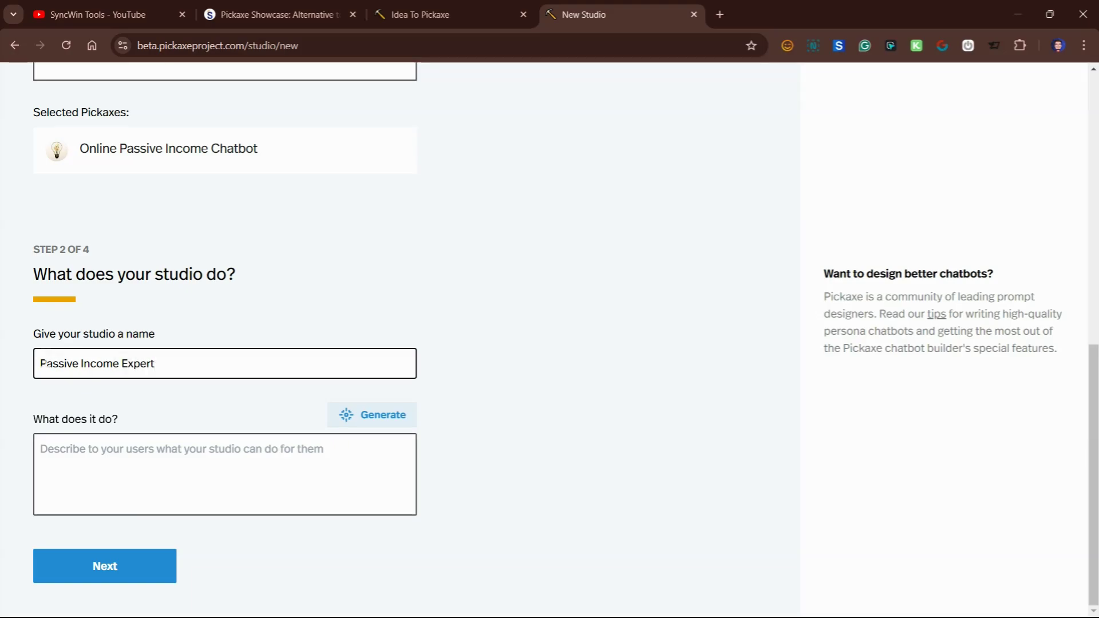
key(Home)
text(Online)
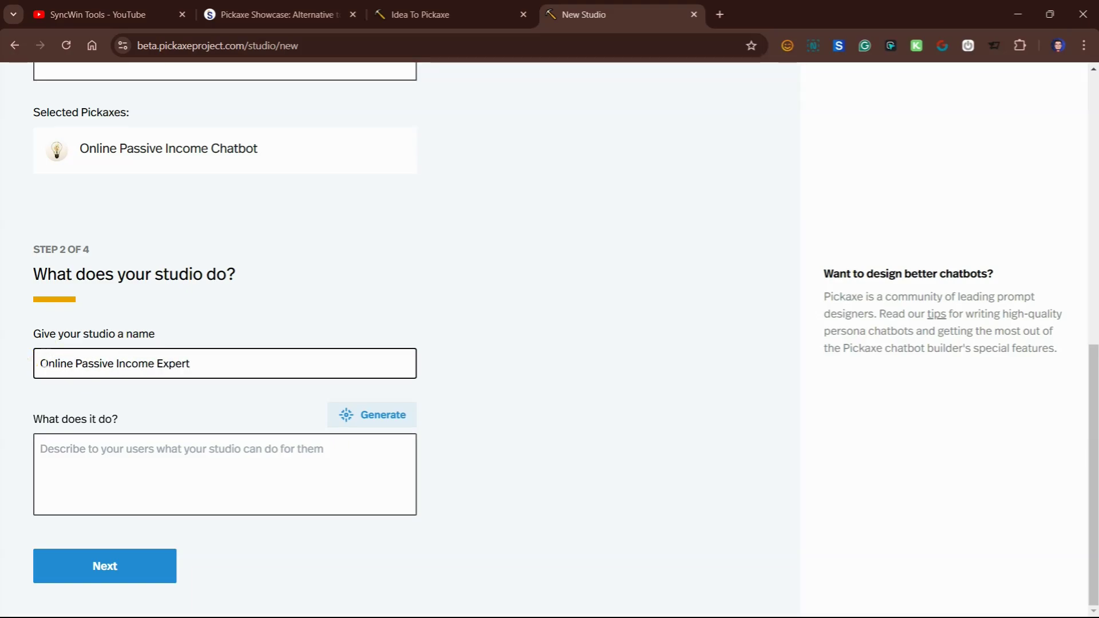
click(384, 416)
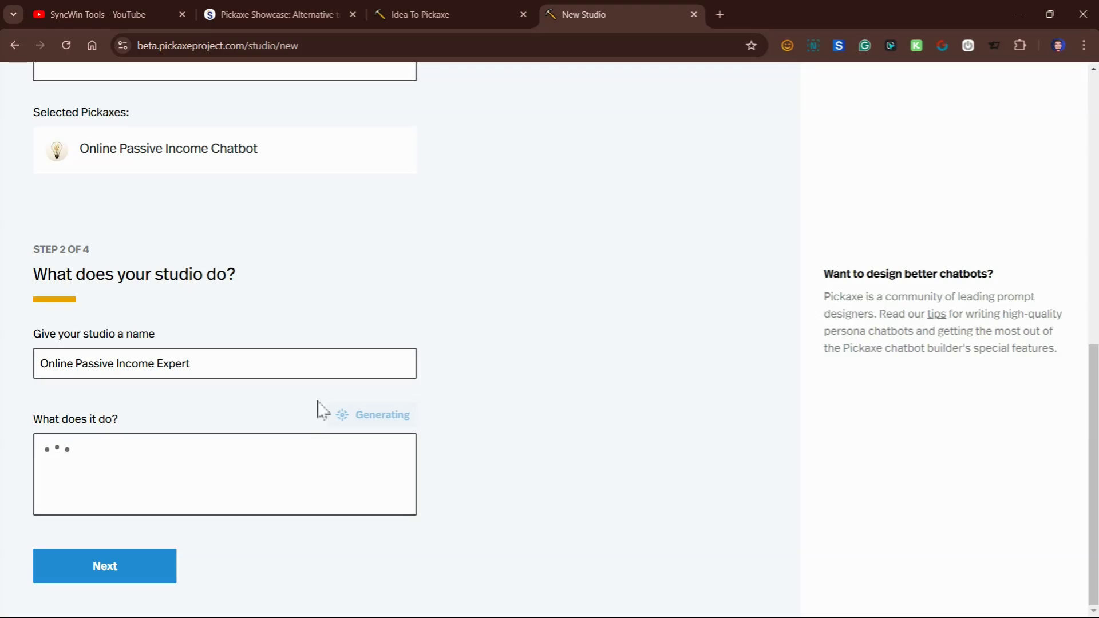
click(140, 567)
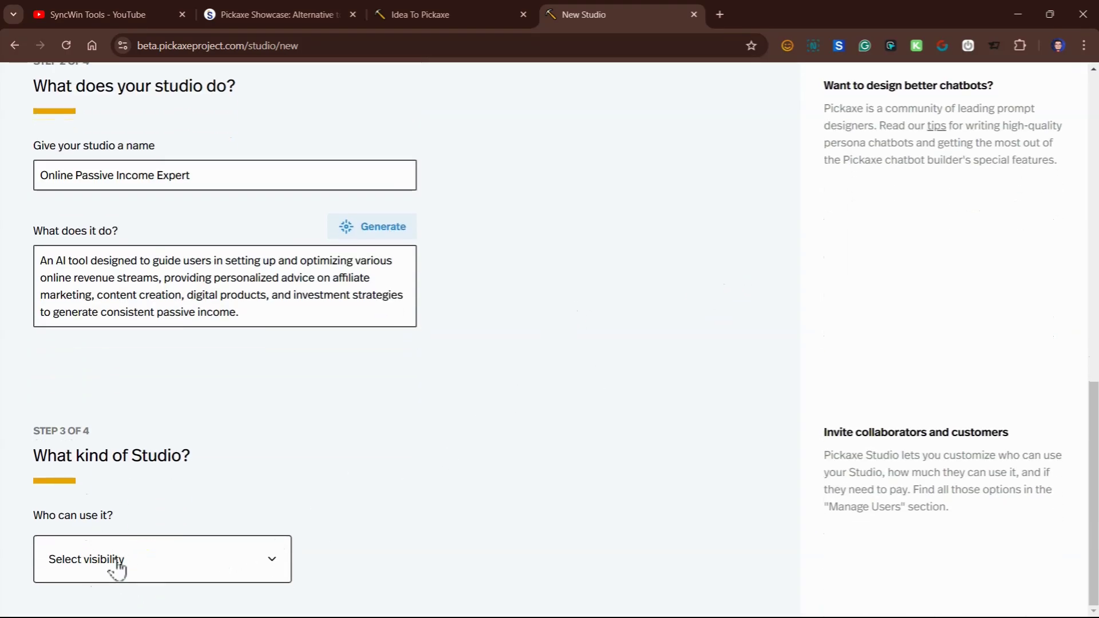
Make the studio Public and set its charge type to Subscription
click(117, 563)
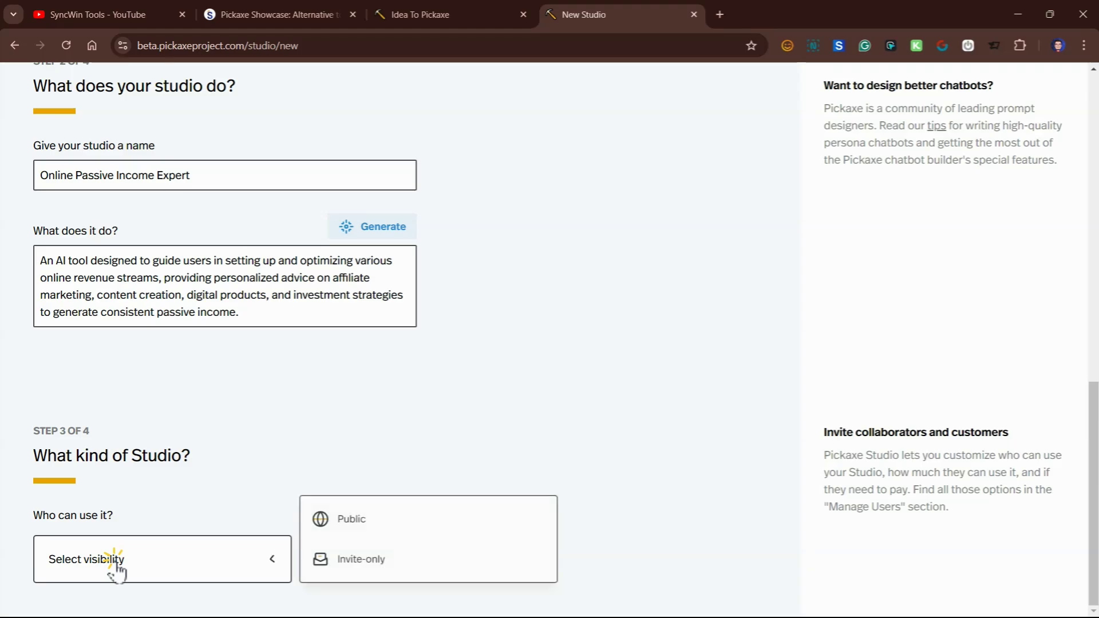
click(350, 522)
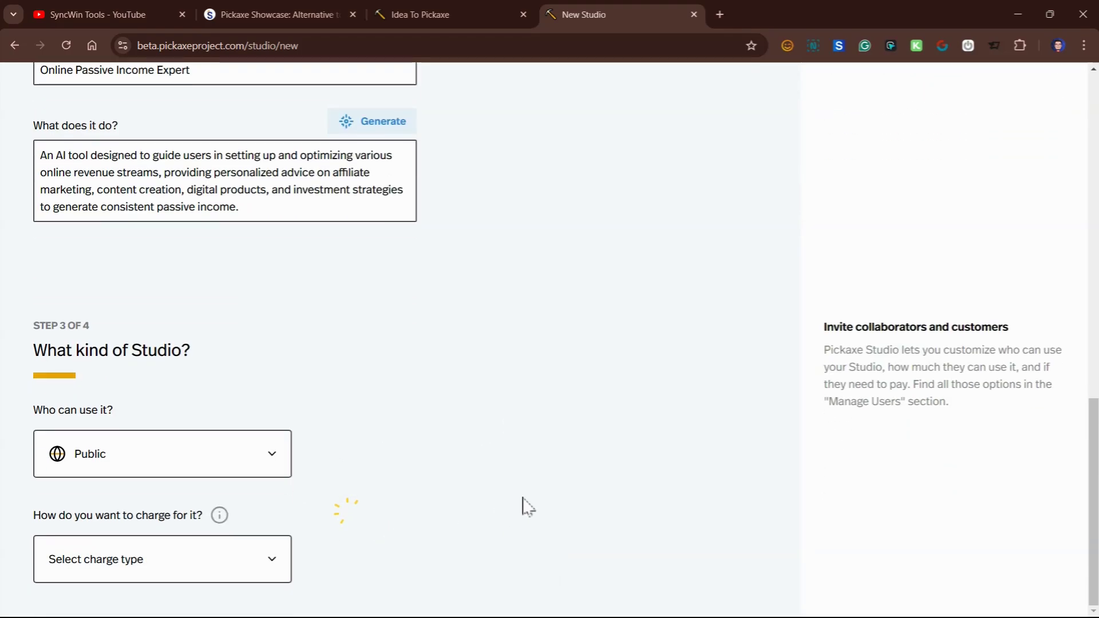
click(128, 570)
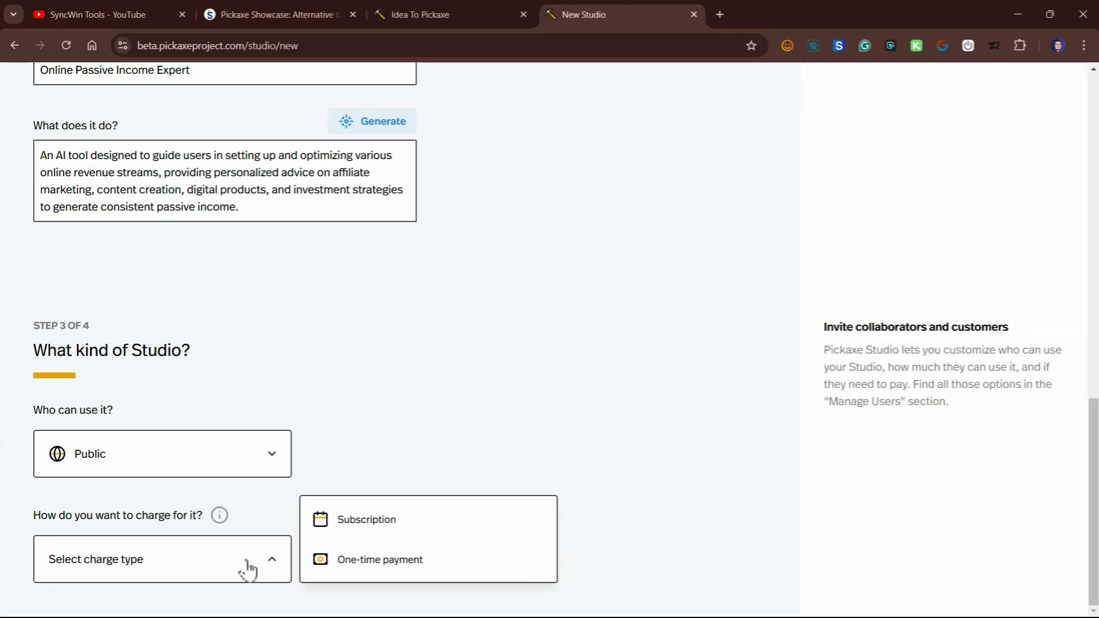
click(94, 562)
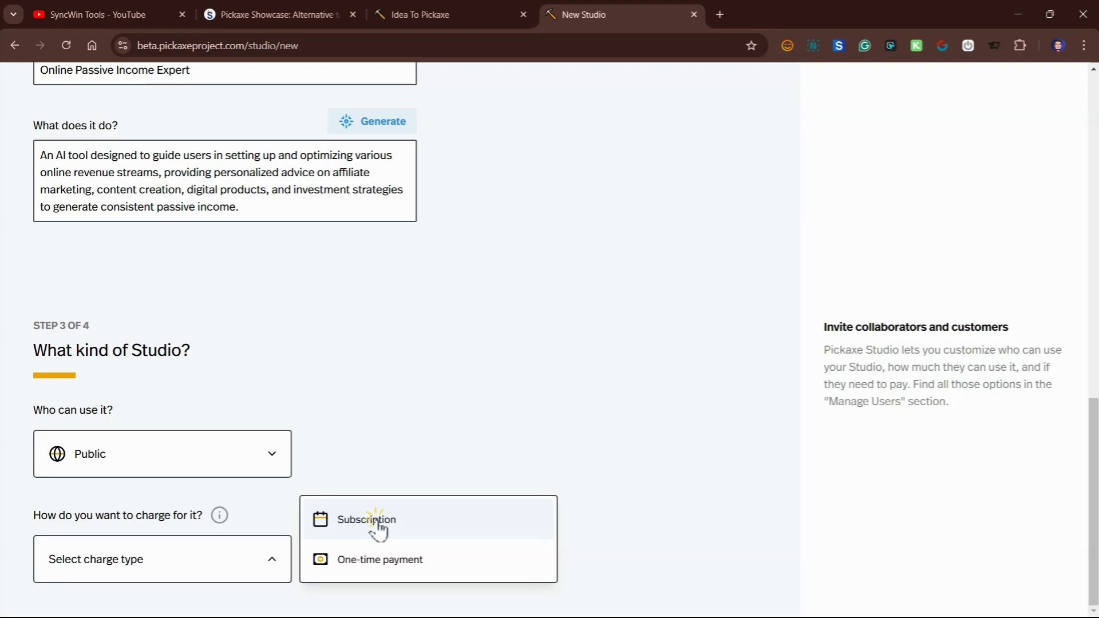
click(401, 522)
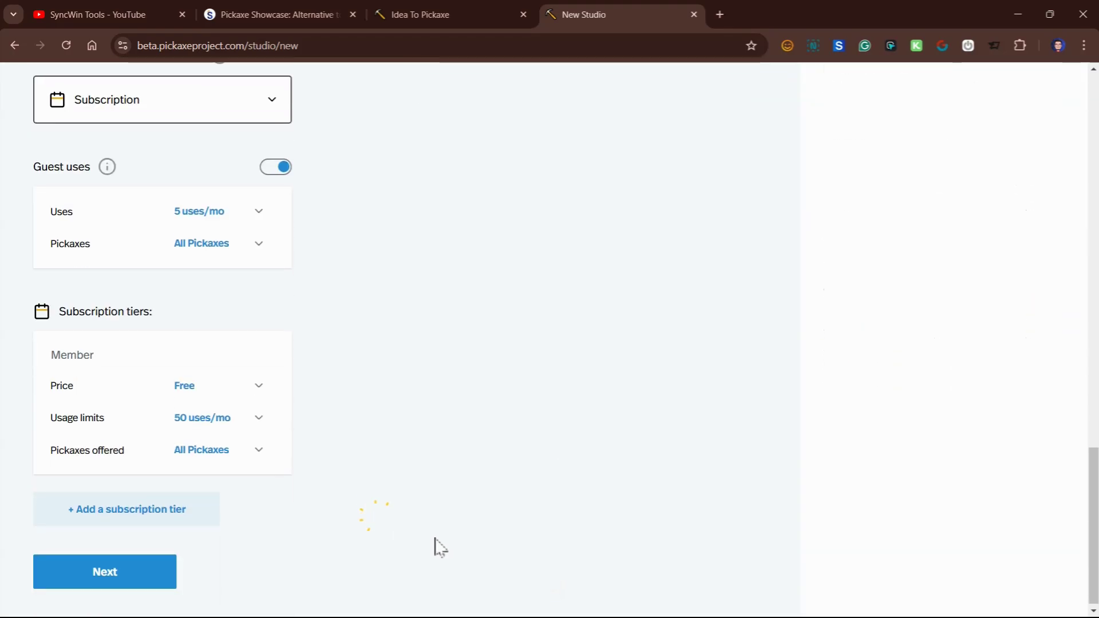
Turn off guest uses, rename the Member tier to Free Tier, and limit it to 5 uses/month
click(268, 162)
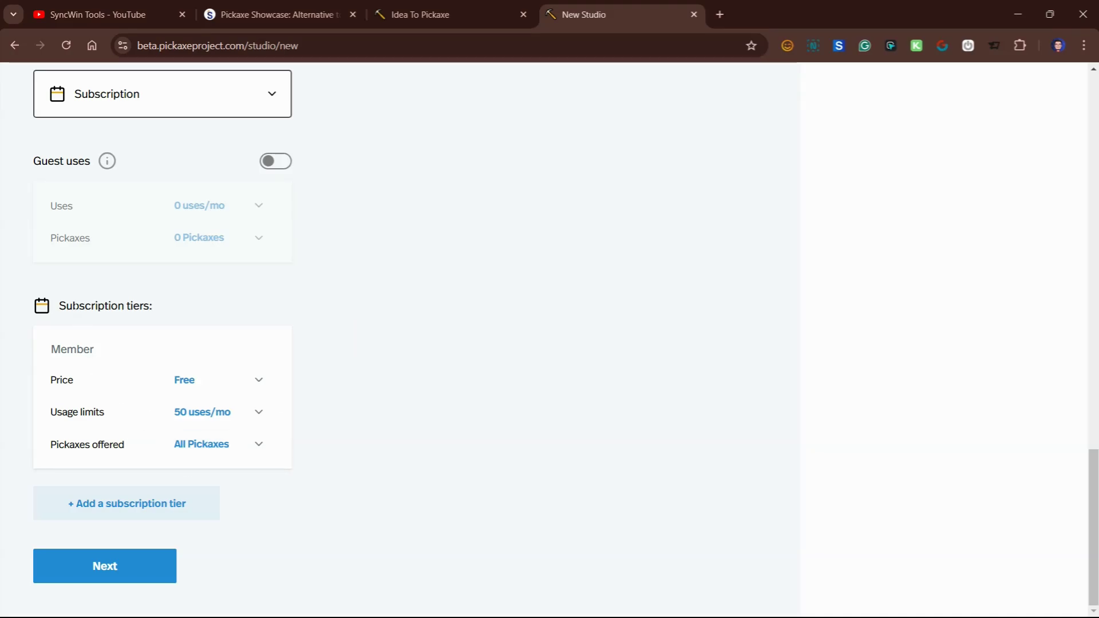
click(97, 348)
double_click(100, 348)
text(Free Ti)
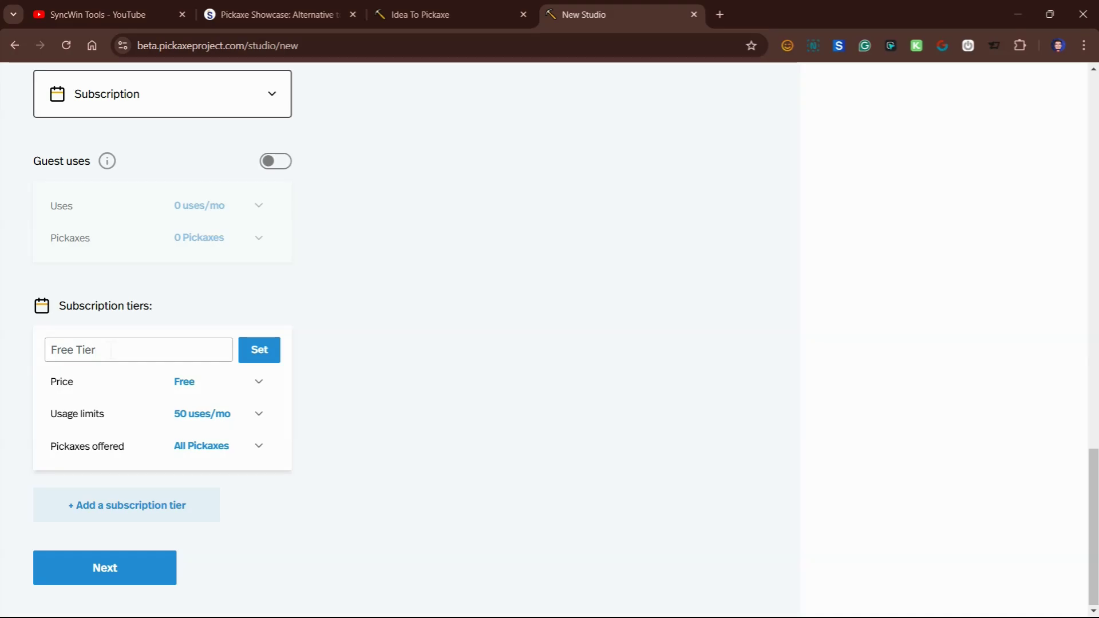
click(200, 419)
click(164, 183)
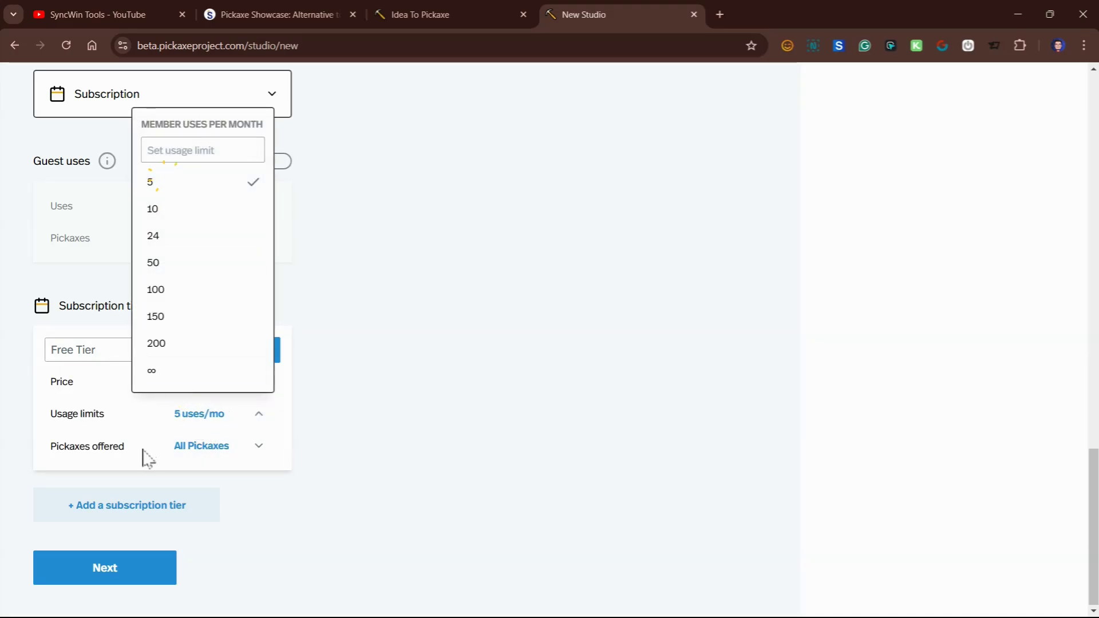
click(198, 448)
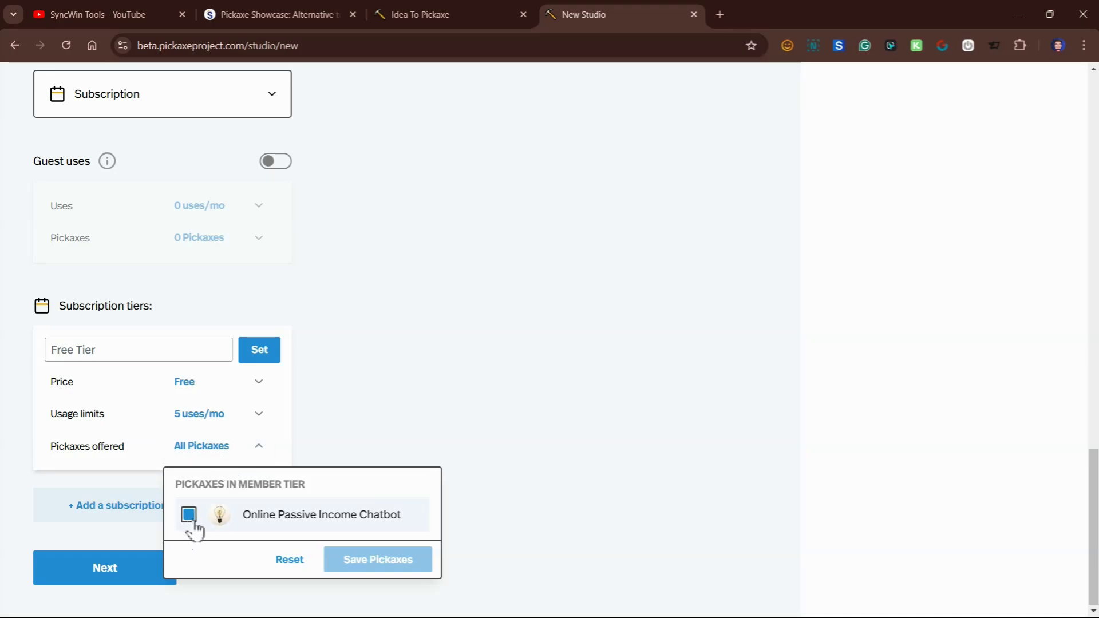
click(207, 446)
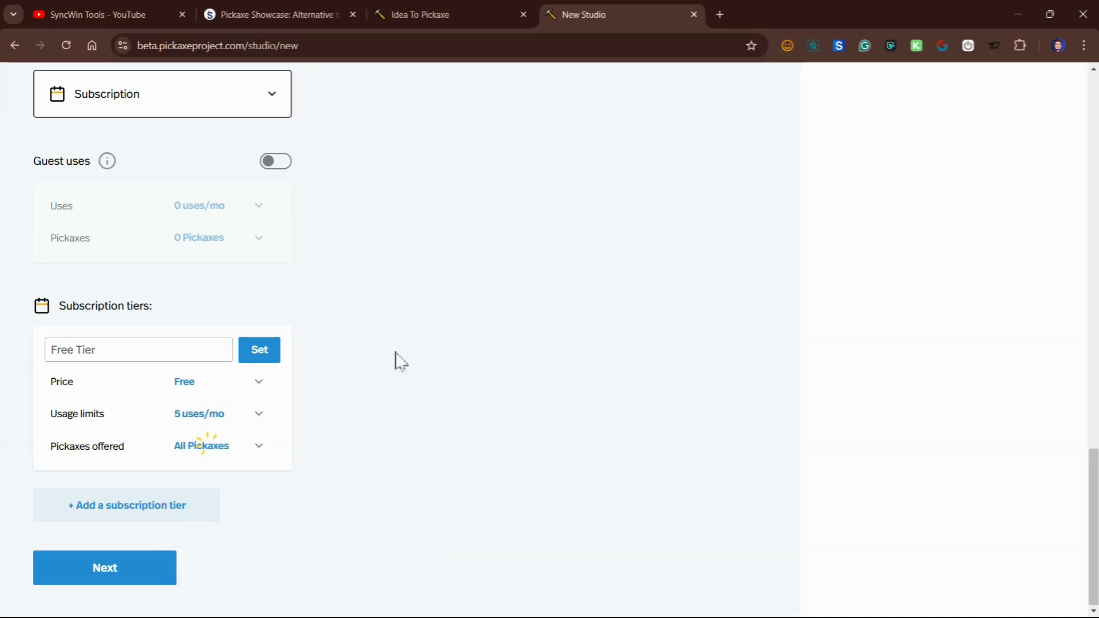
Add a second subscription tier and rename it Pro Tier
click(94, 505)
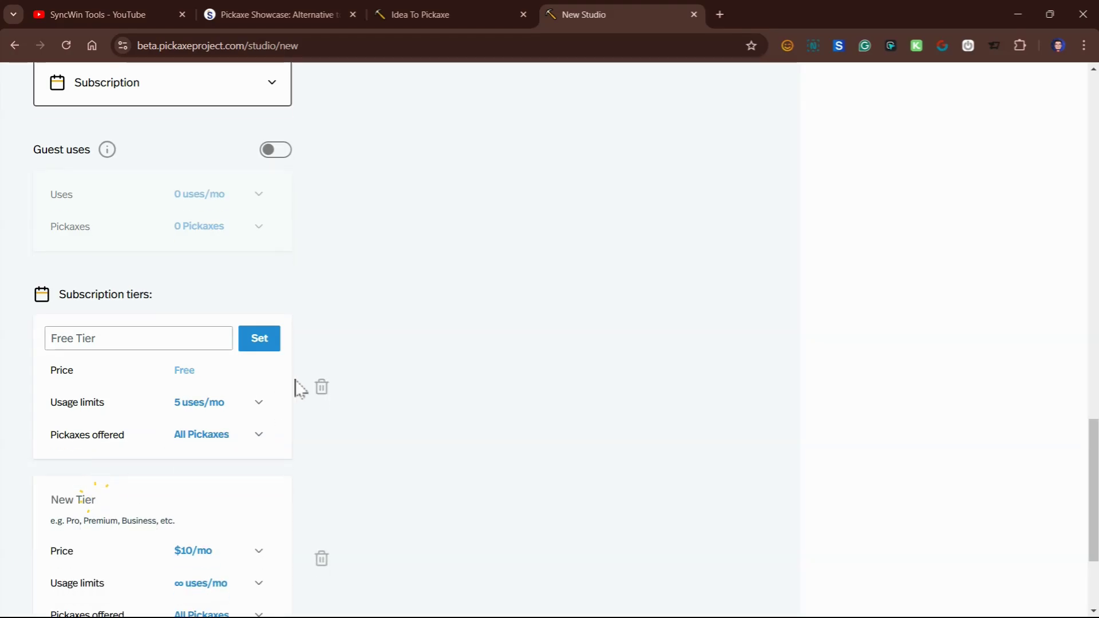
scroll(299, 385, down, 3)
click(109, 329)
double_click(60, 328)
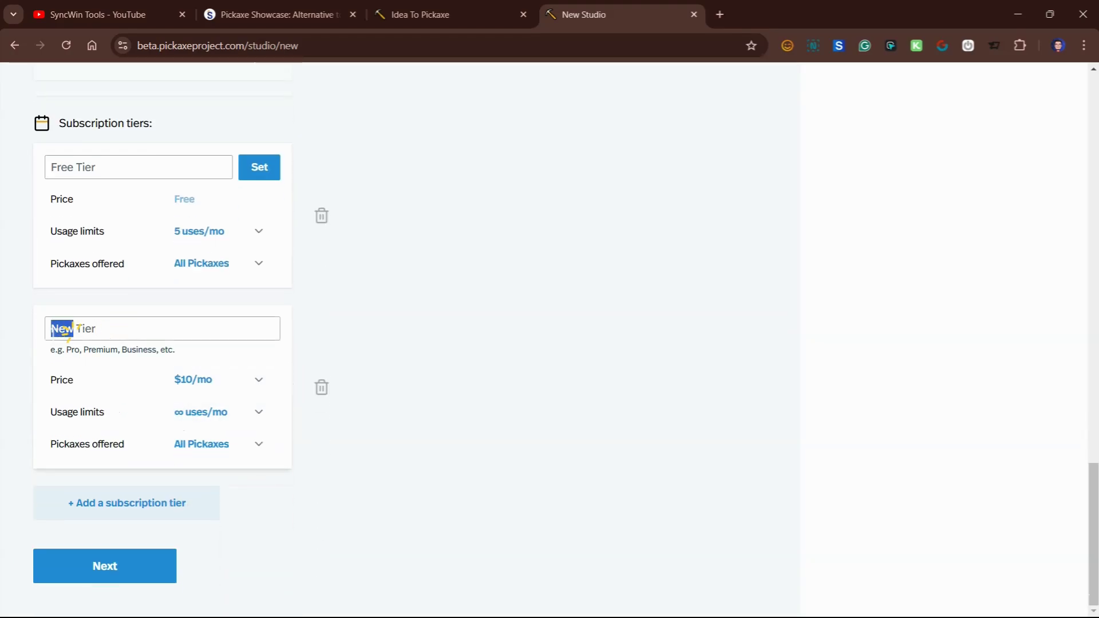
text(Pro)
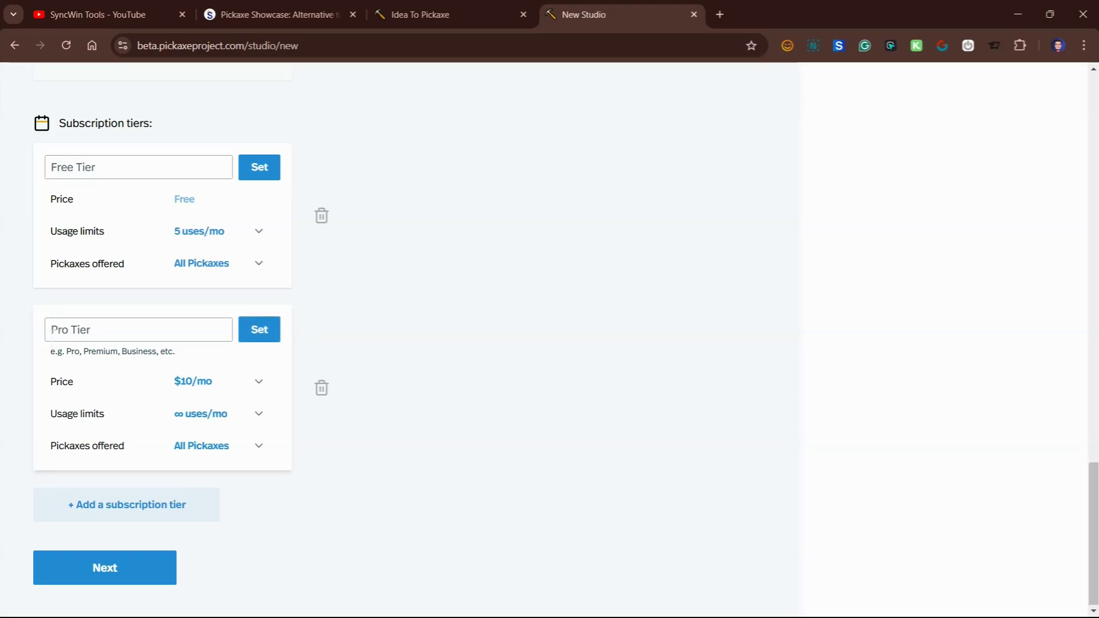
Price the Pro Tier at $5/month with a 24 uses/month limit
click(212, 382)
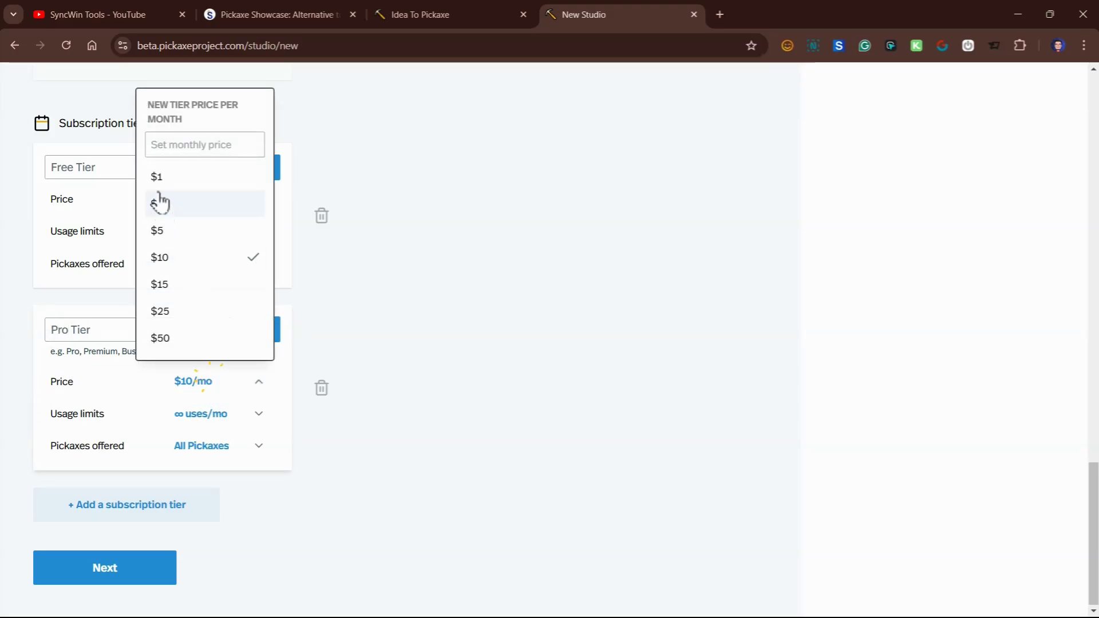
click(163, 231)
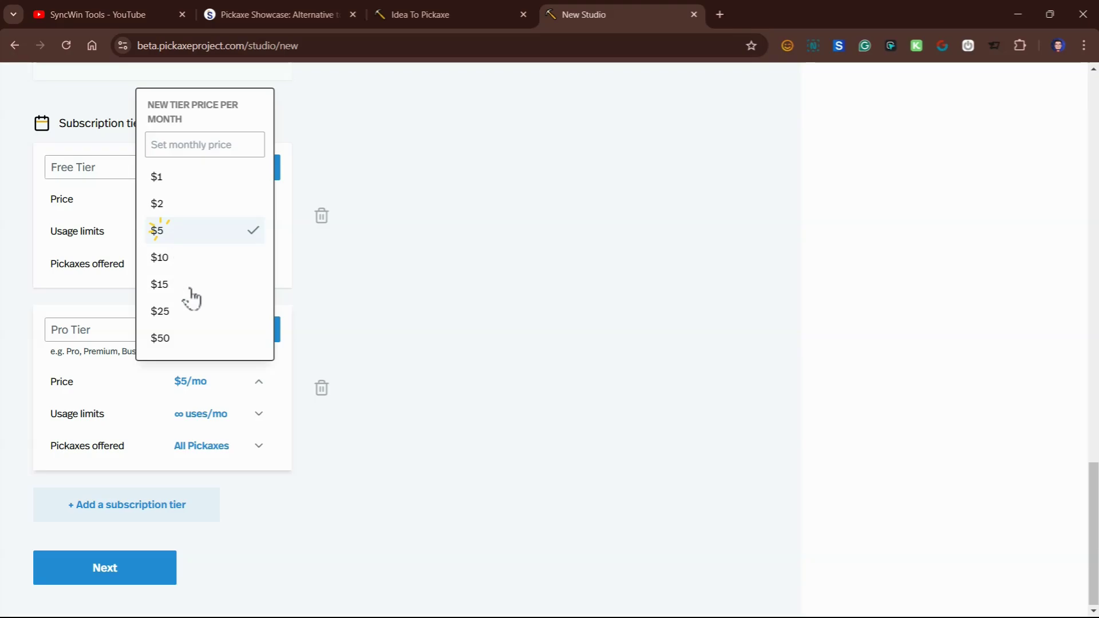
click(140, 383)
click(210, 413)
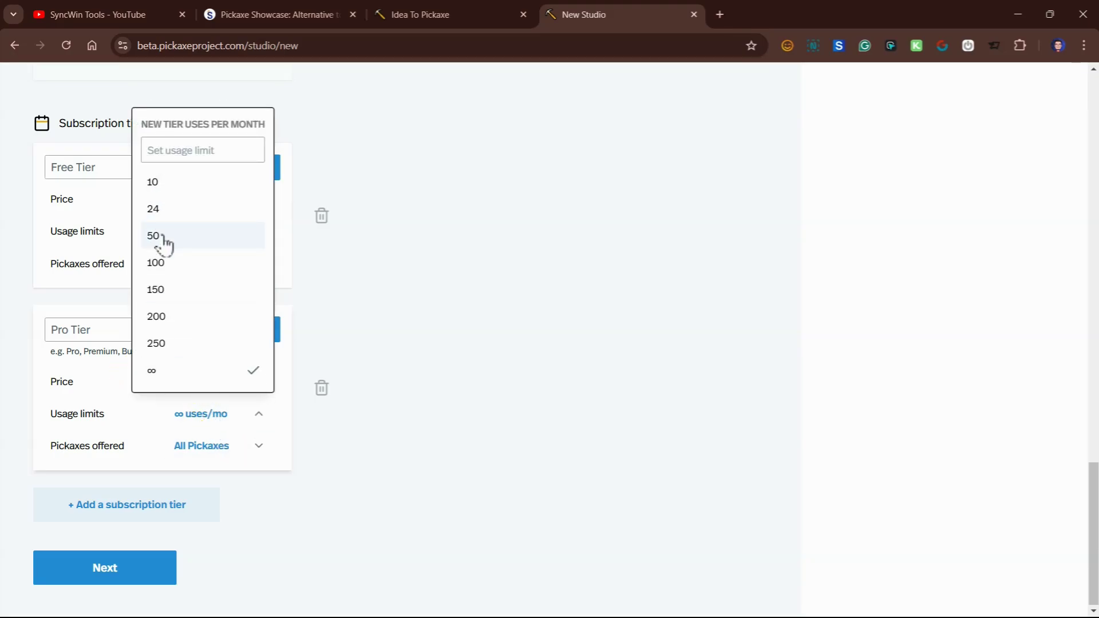
click(163, 241)
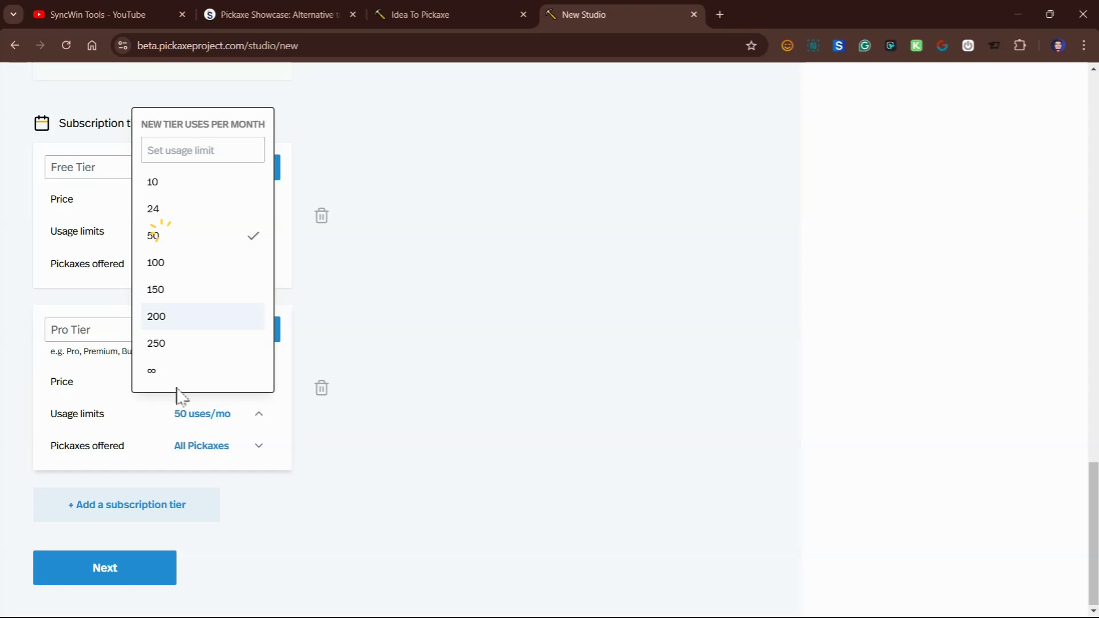
click(158, 208)
click(146, 417)
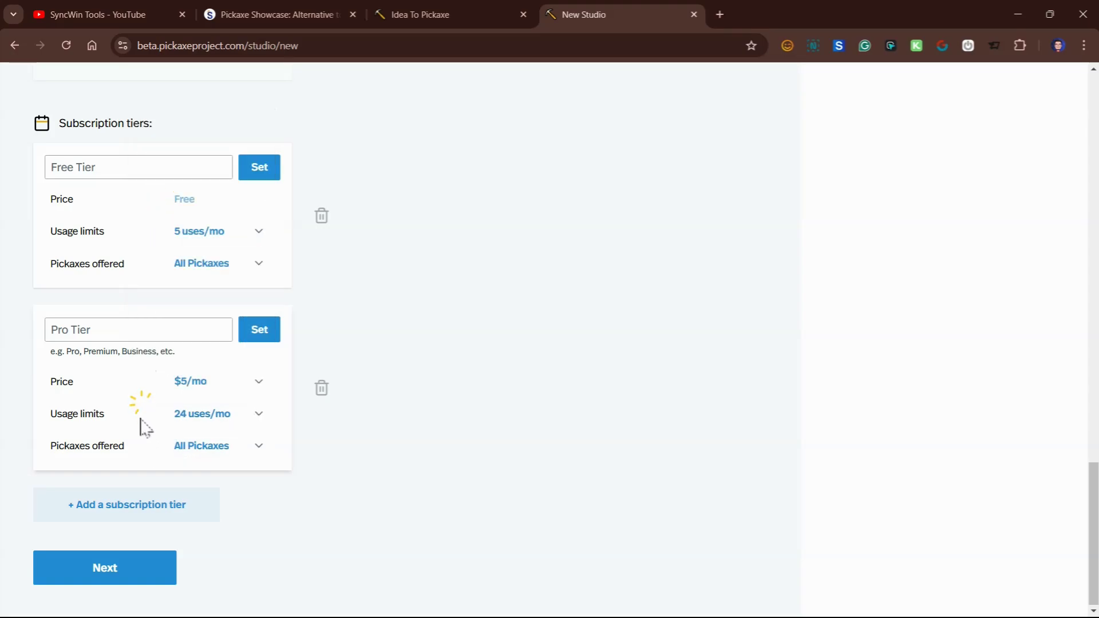
click(226, 446)
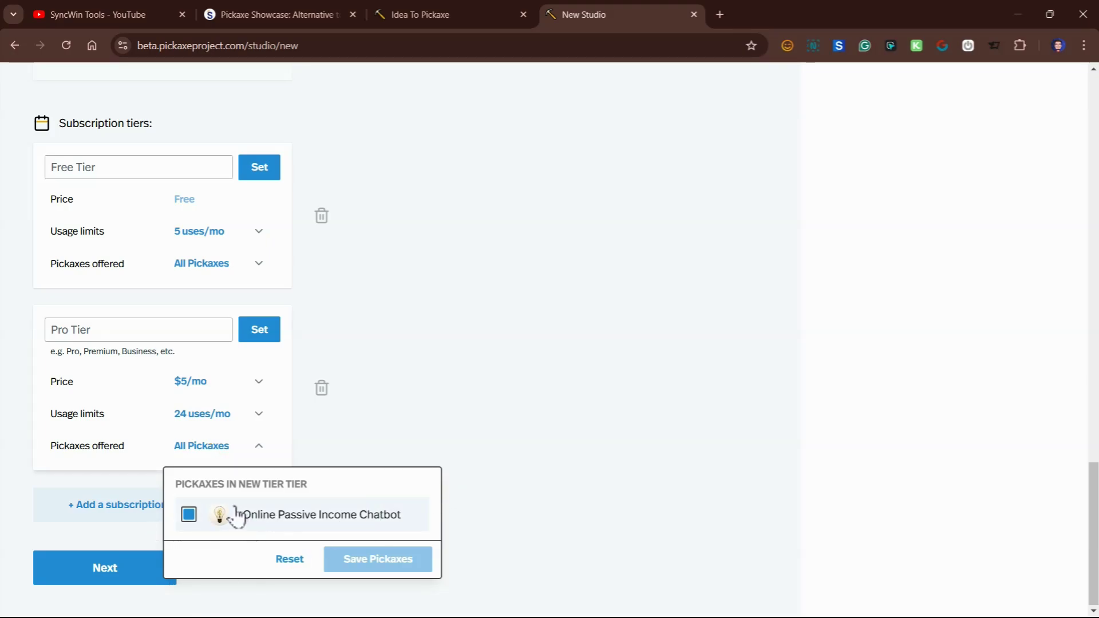
click(405, 456)
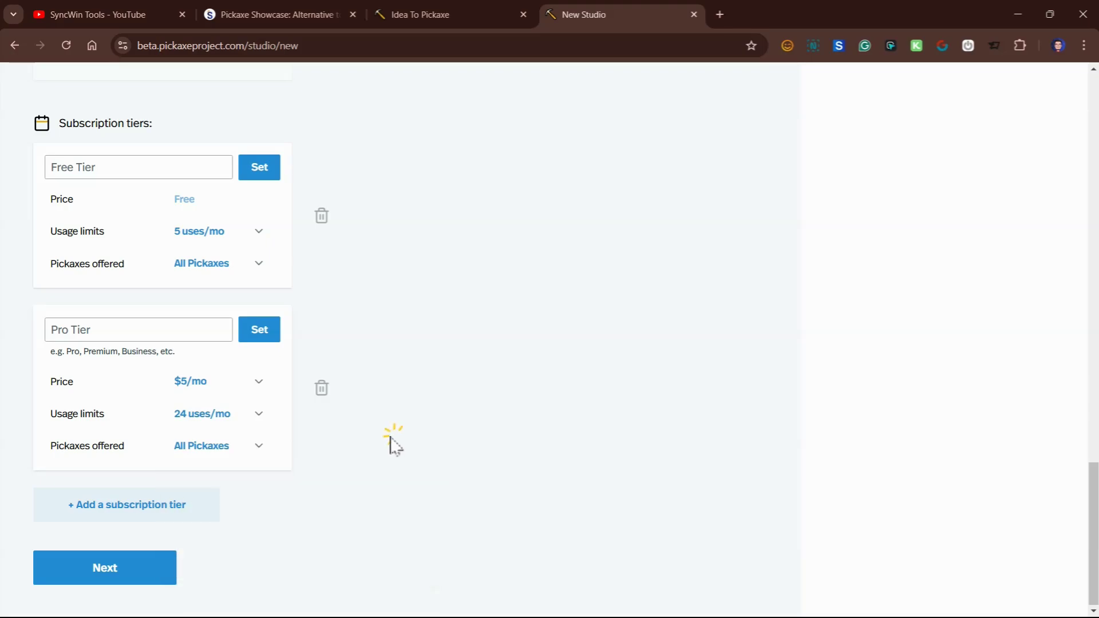
Delete the extra New Tier 2 that was added by mistake
click(123, 517)
scroll(335, 492, down, 3)
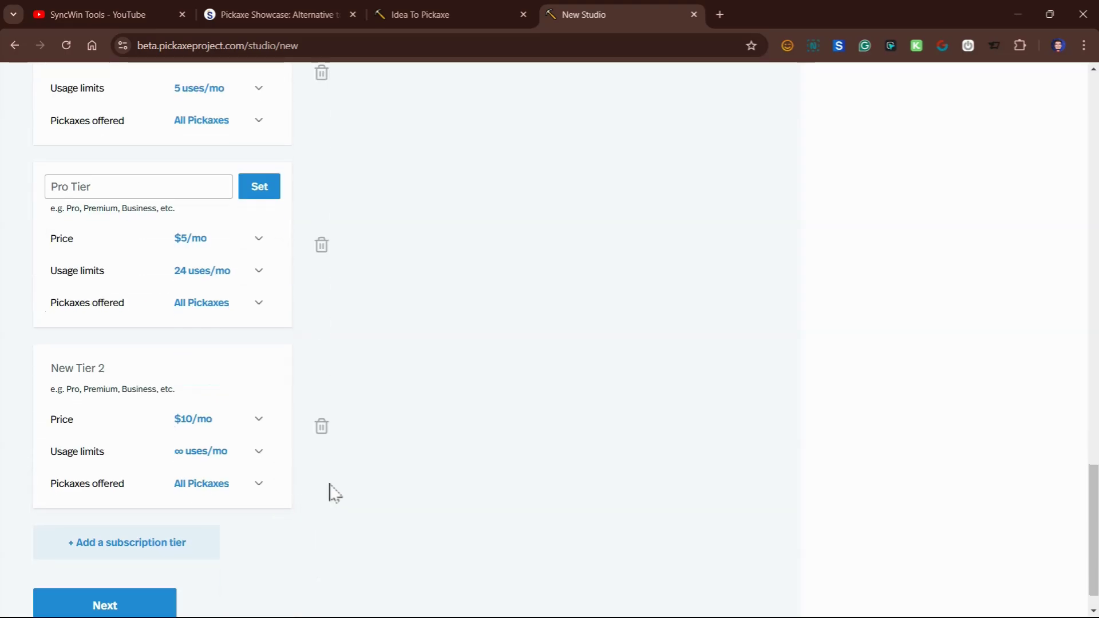
click(321, 427)
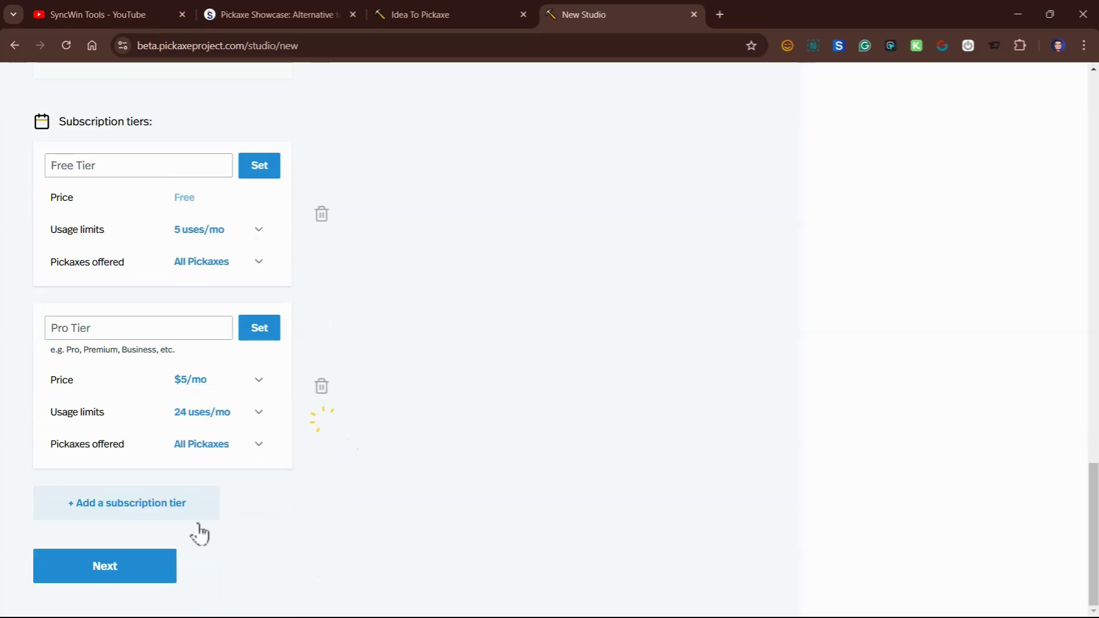
Create the Online Passive Income Expert studio using the default Pickaxe Light theme
click(98, 572)
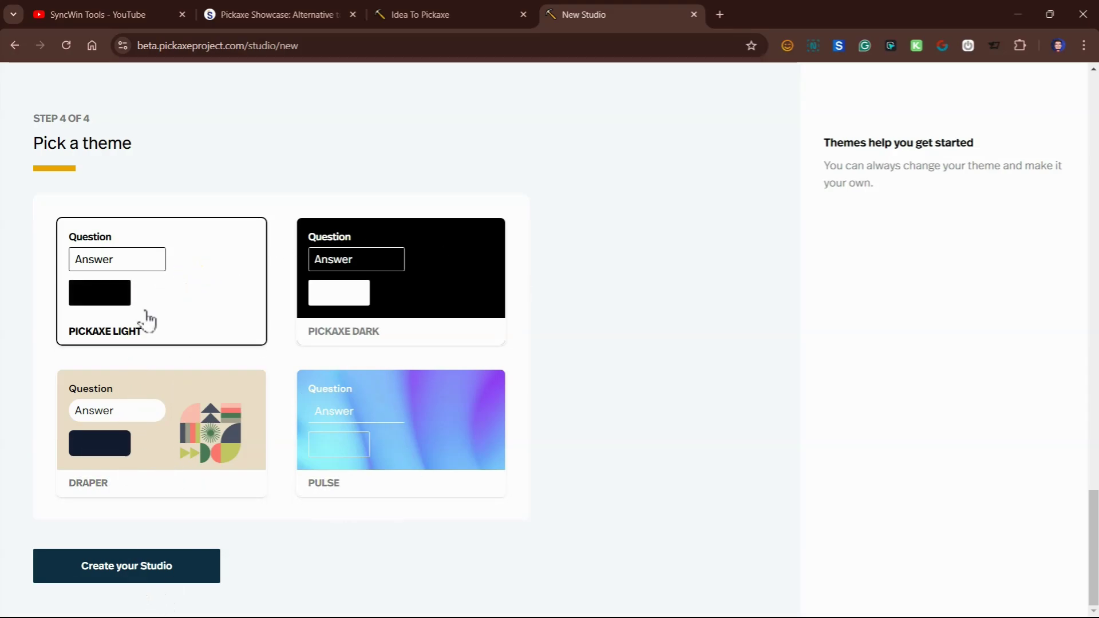
click(106, 573)
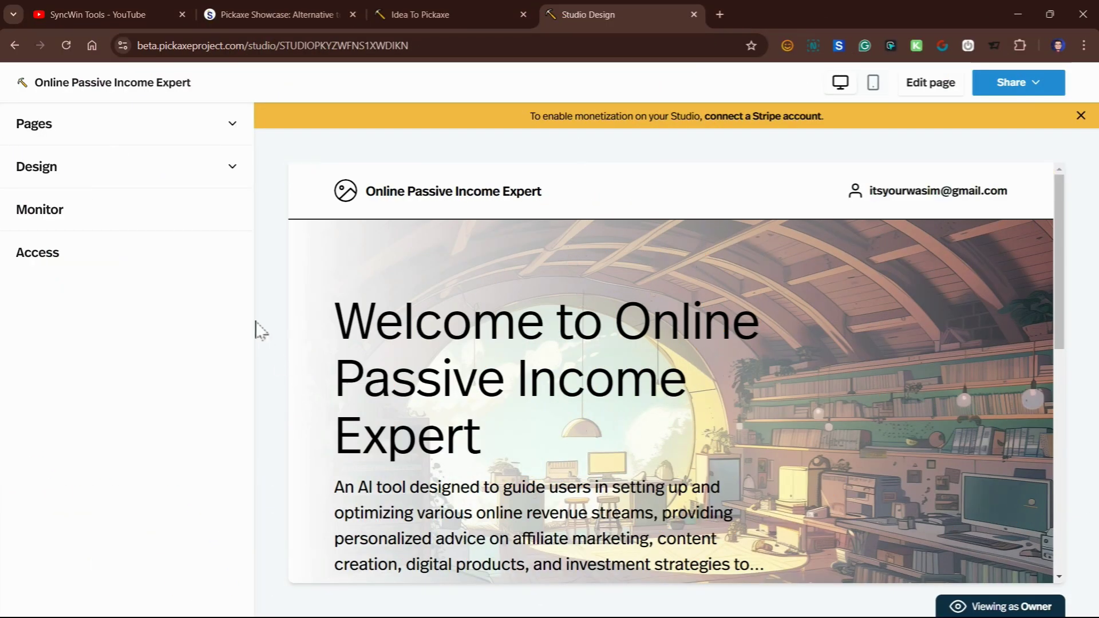
Preview the landing page full-size, then expand the Pages list and check the add-page options
click(294, 171)
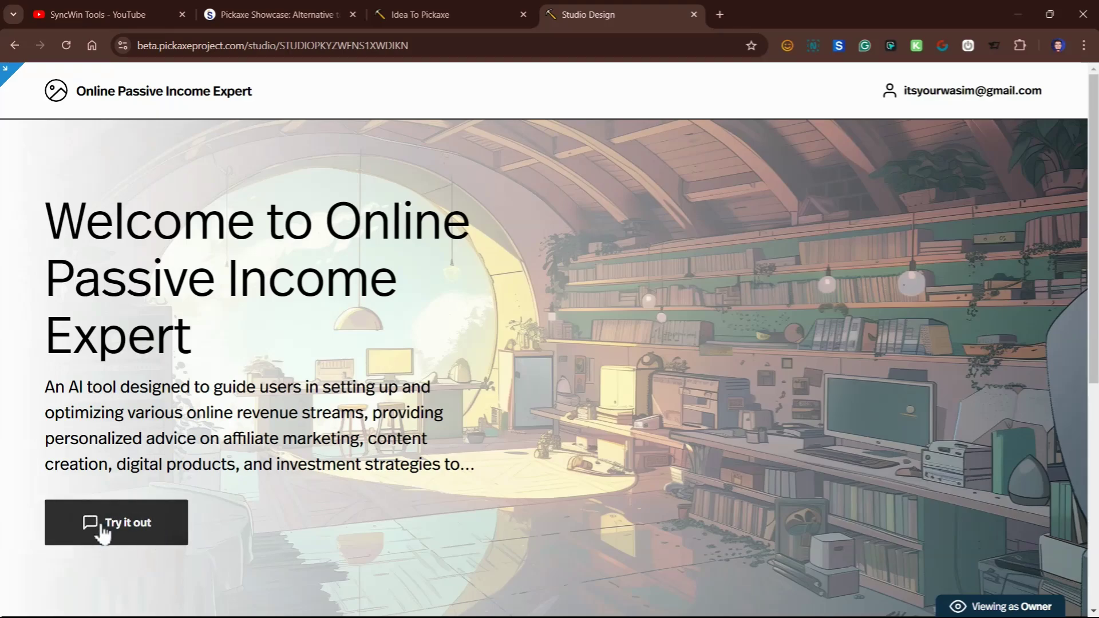
click(6, 71)
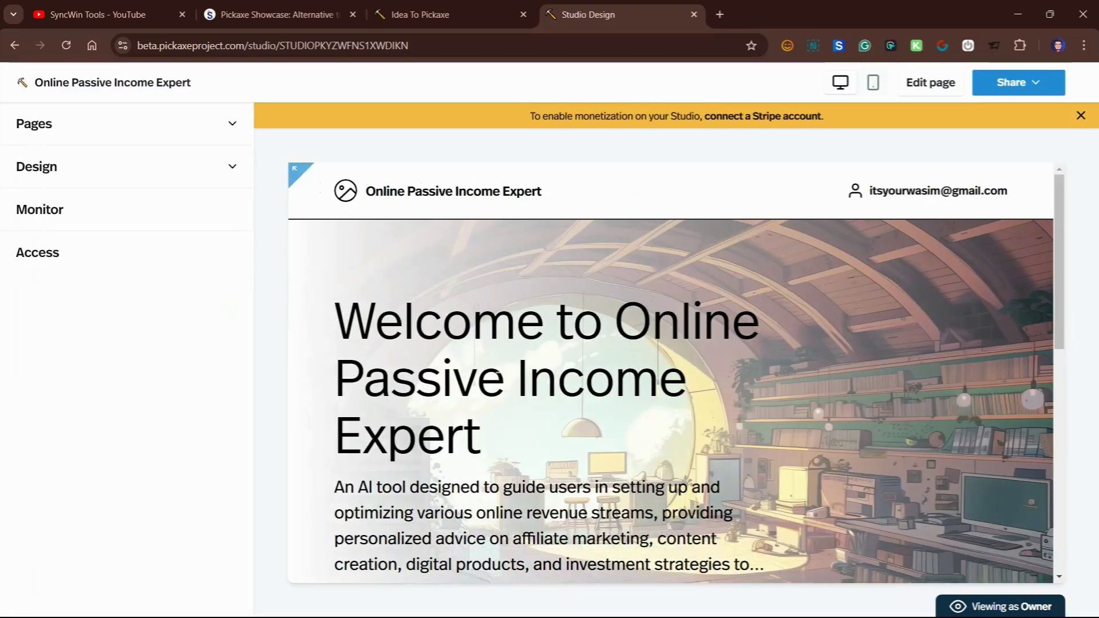
click(125, 130)
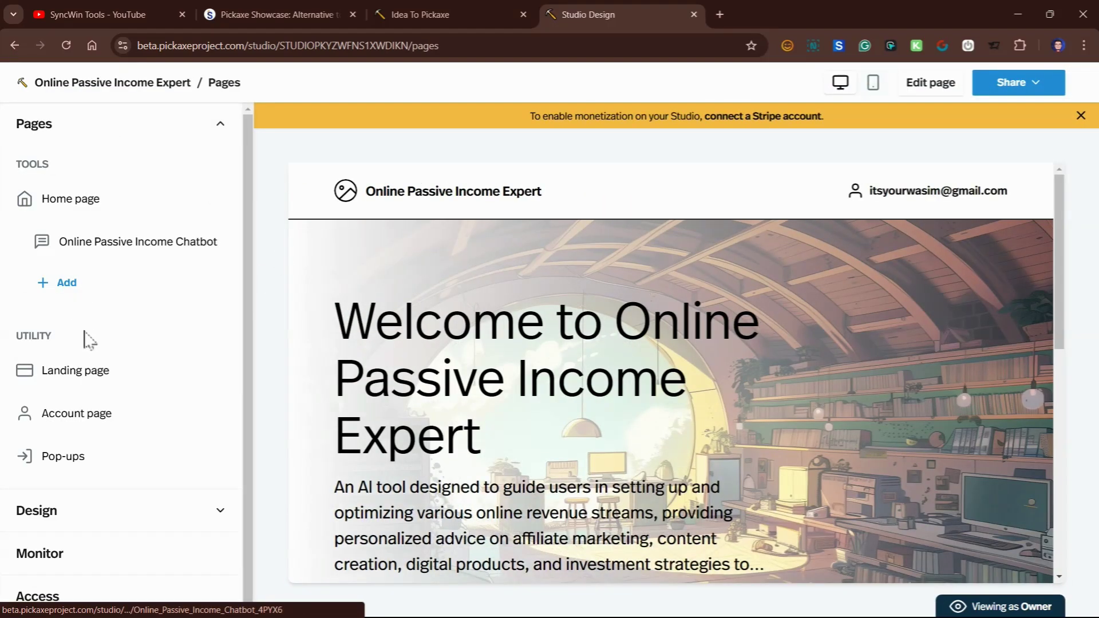
click(63, 285)
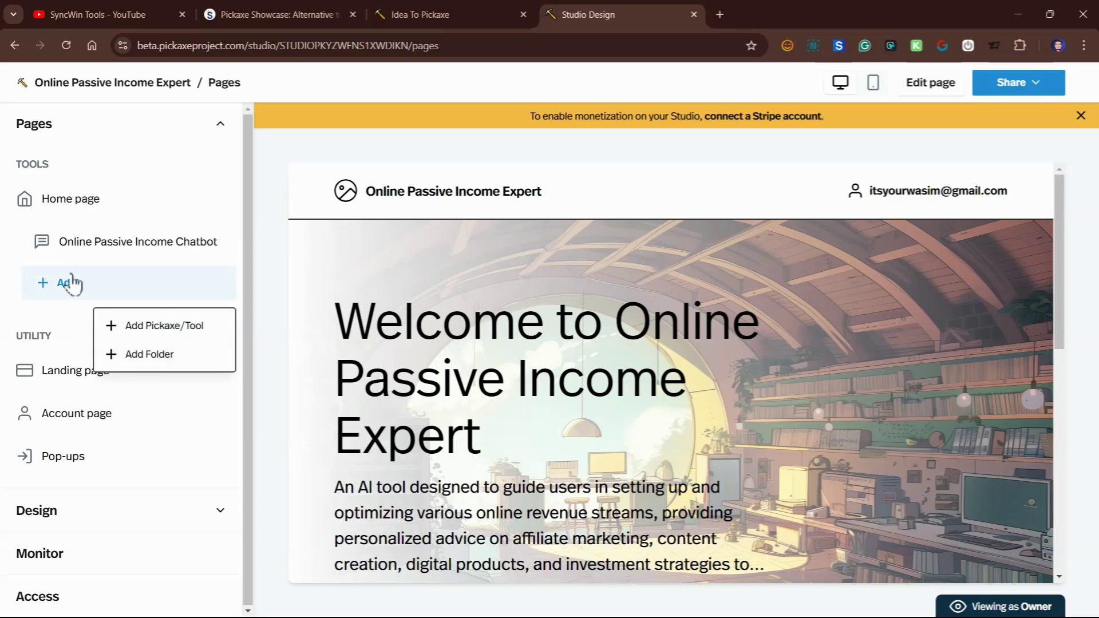
click(71, 283)
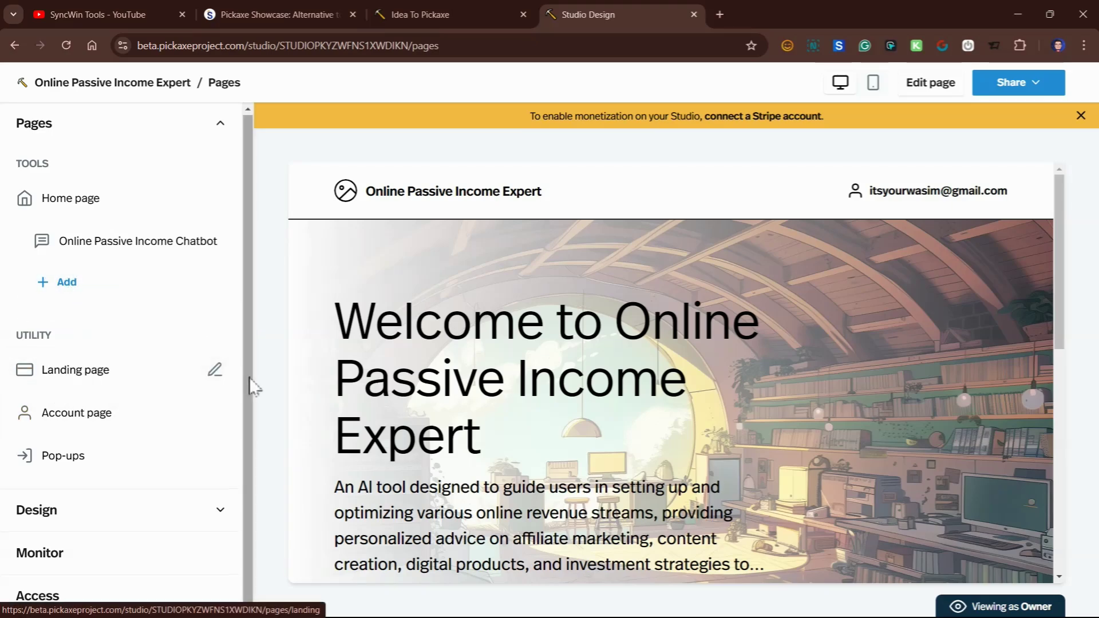
View the Landing page, then the Account page showing the Owner plan with unlimited credits
click(133, 373)
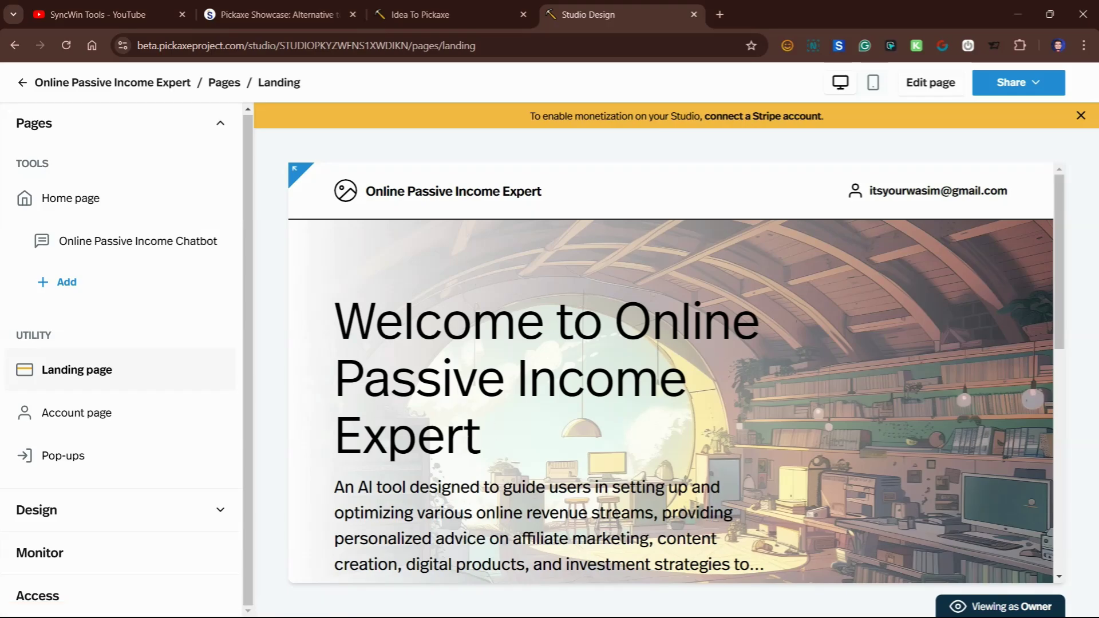
scroll(504, 404, down, 4)
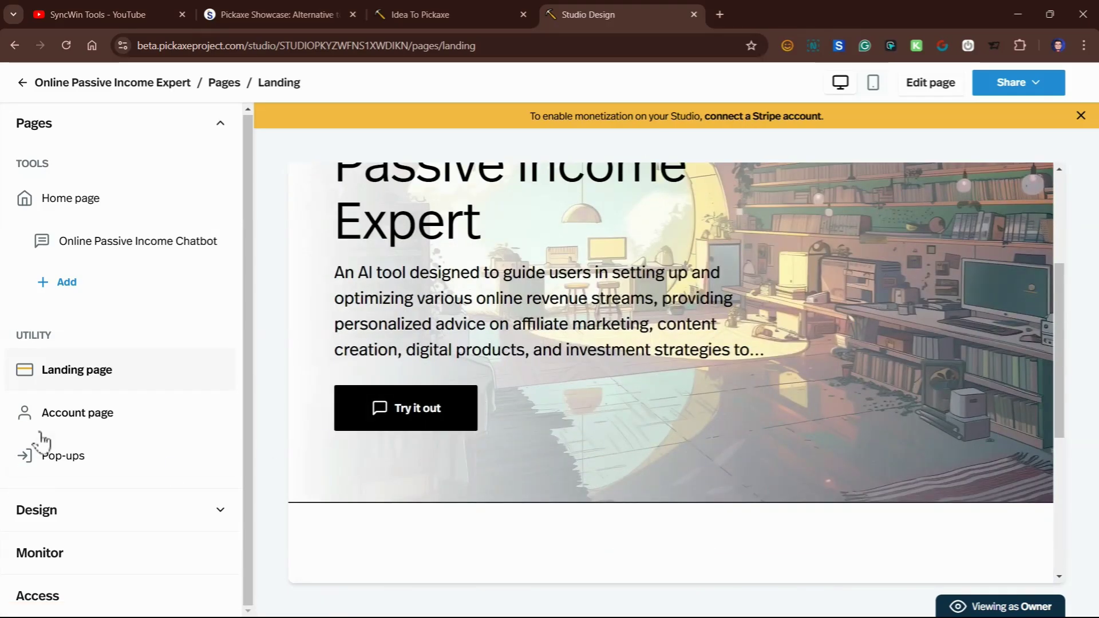
click(59, 416)
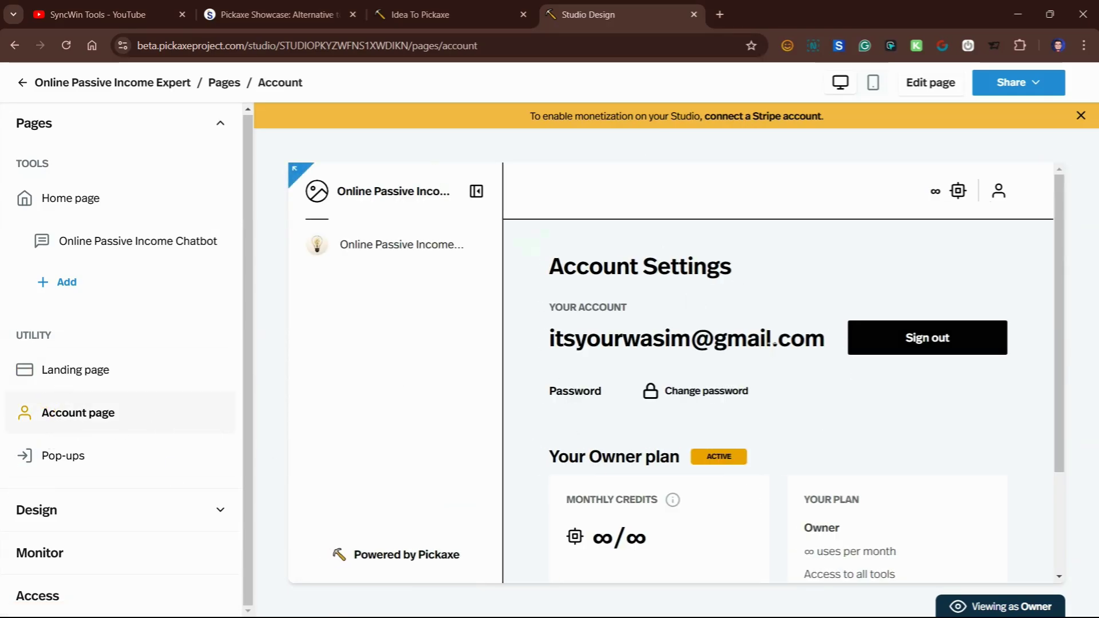
scroll(759, 379, down, 3)
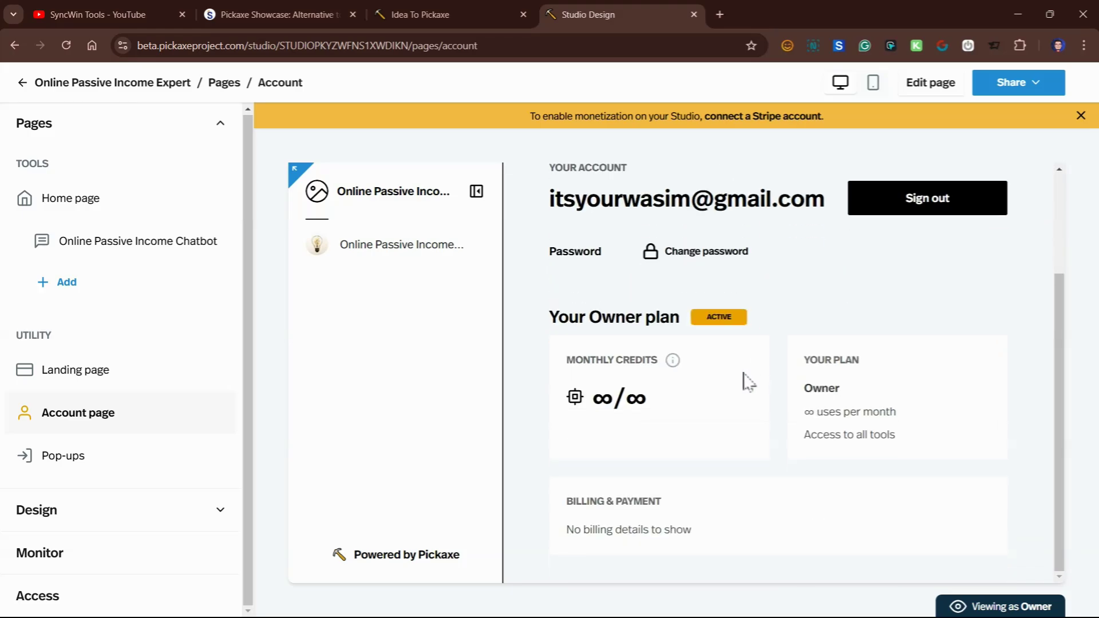
Review the login pop-up offering email-password and Google sign-in, then return to Pages
click(73, 458)
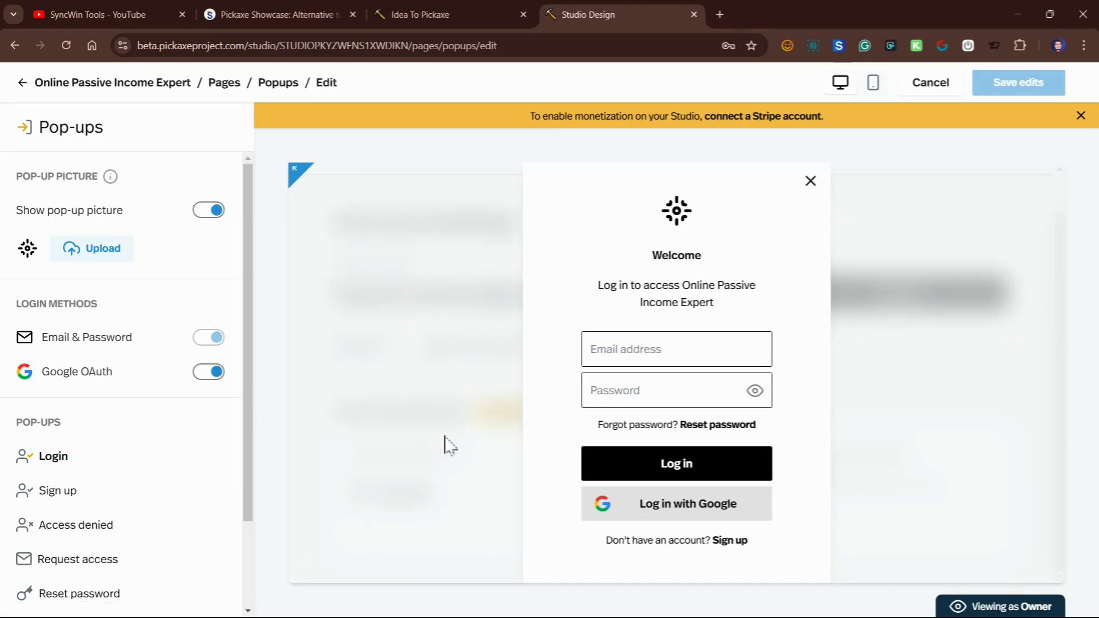
scroll(99, 504, down, 1)
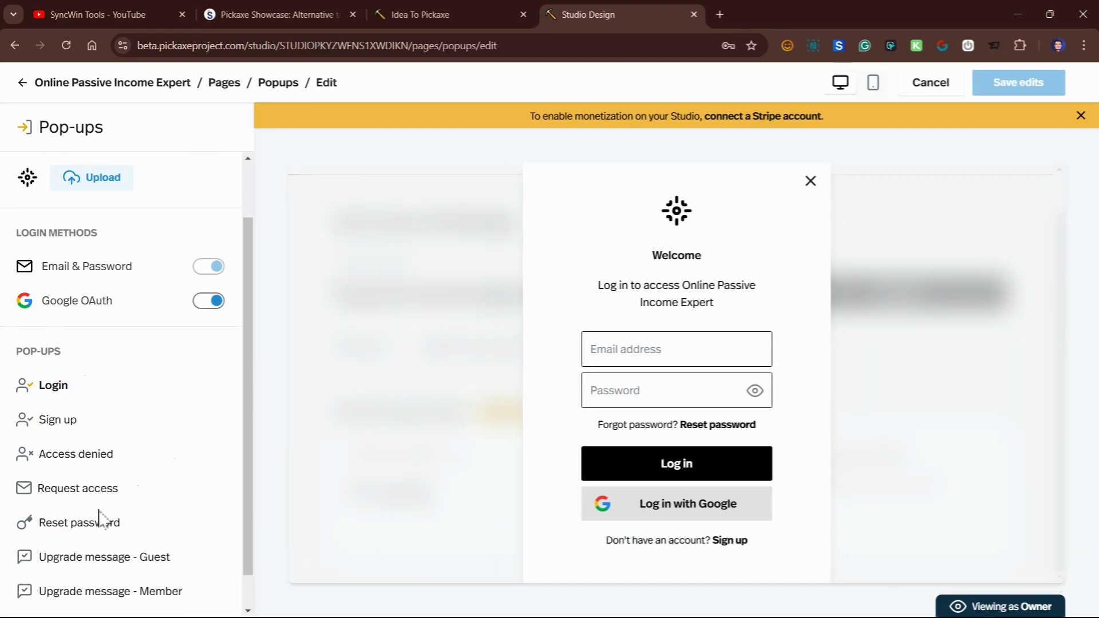
scroll(132, 515, up, 1)
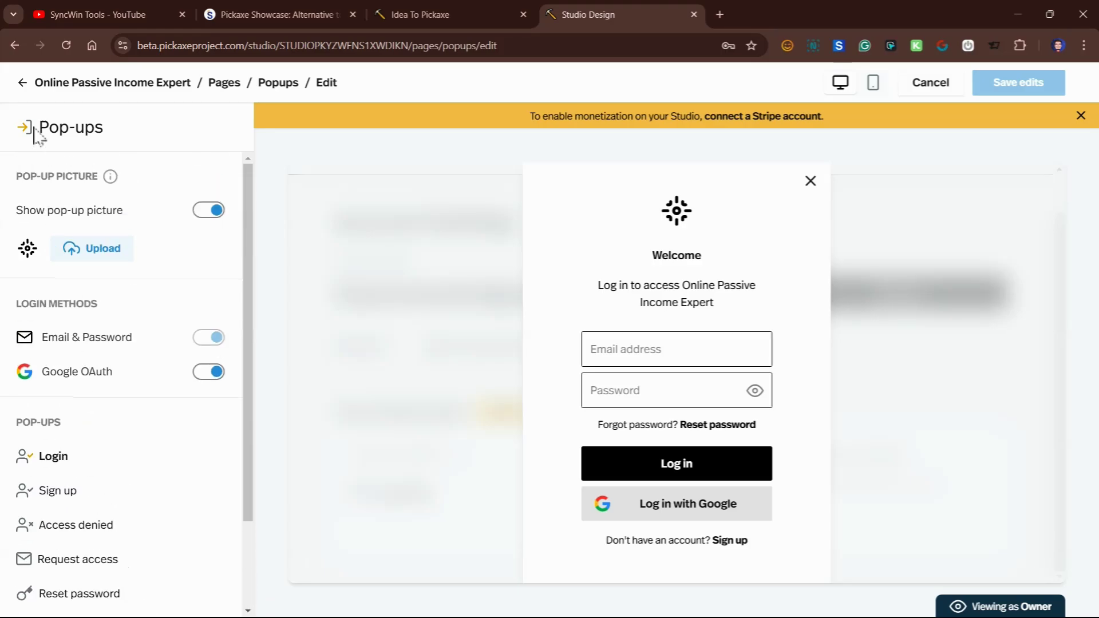
click(22, 82)
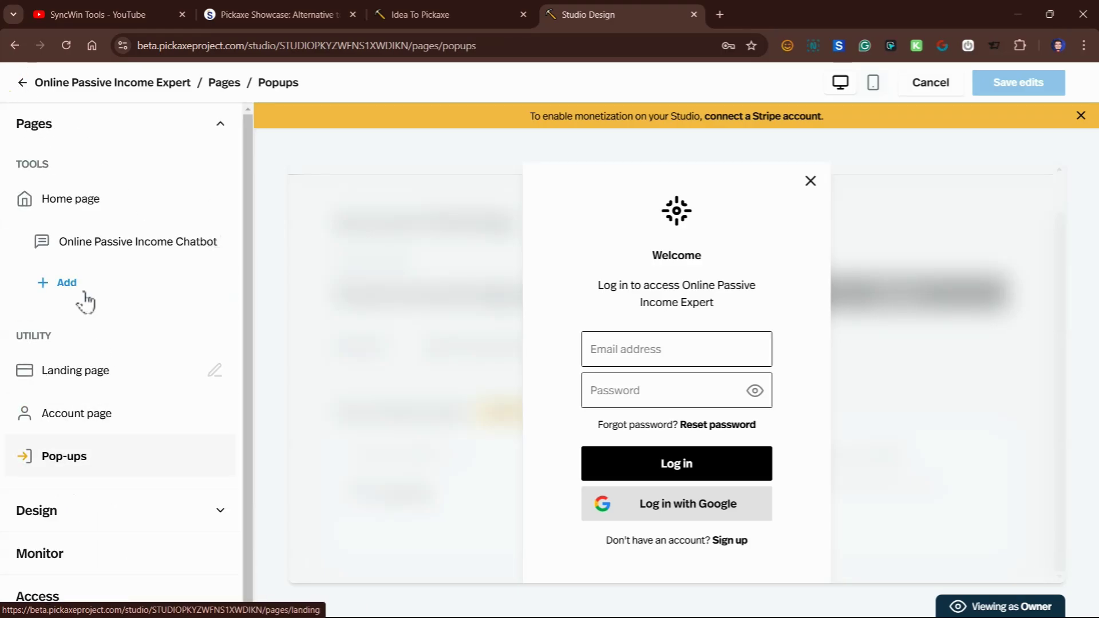
In Design content settings, delete 'Online' from the landing heading to read 'Welcome to Passive Income Expert'
click(72, 126)
click(35, 171)
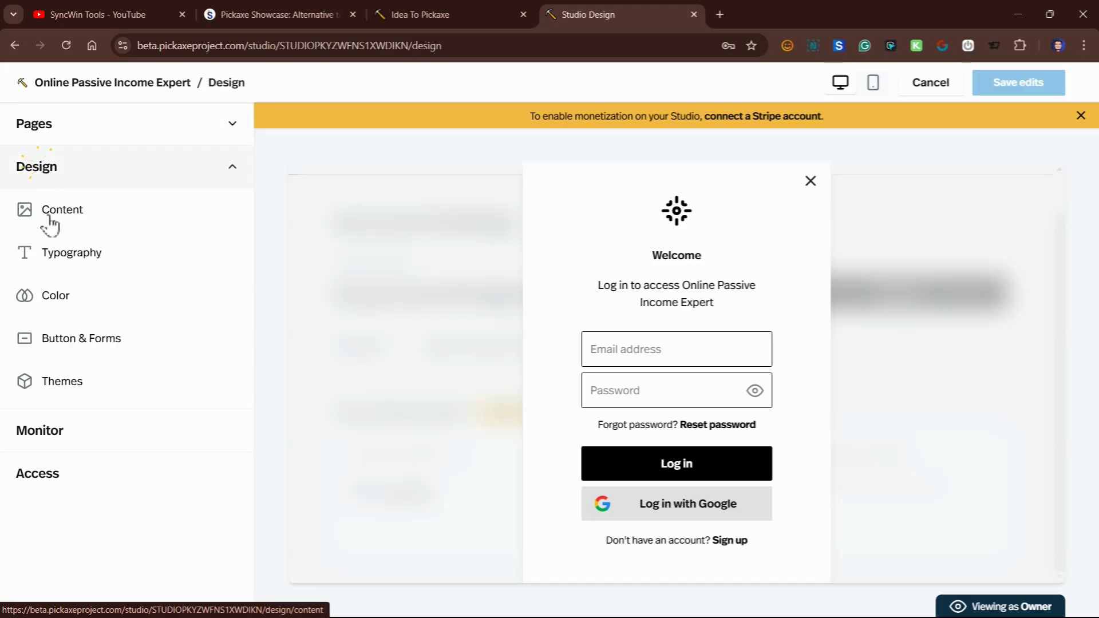
click(55, 210)
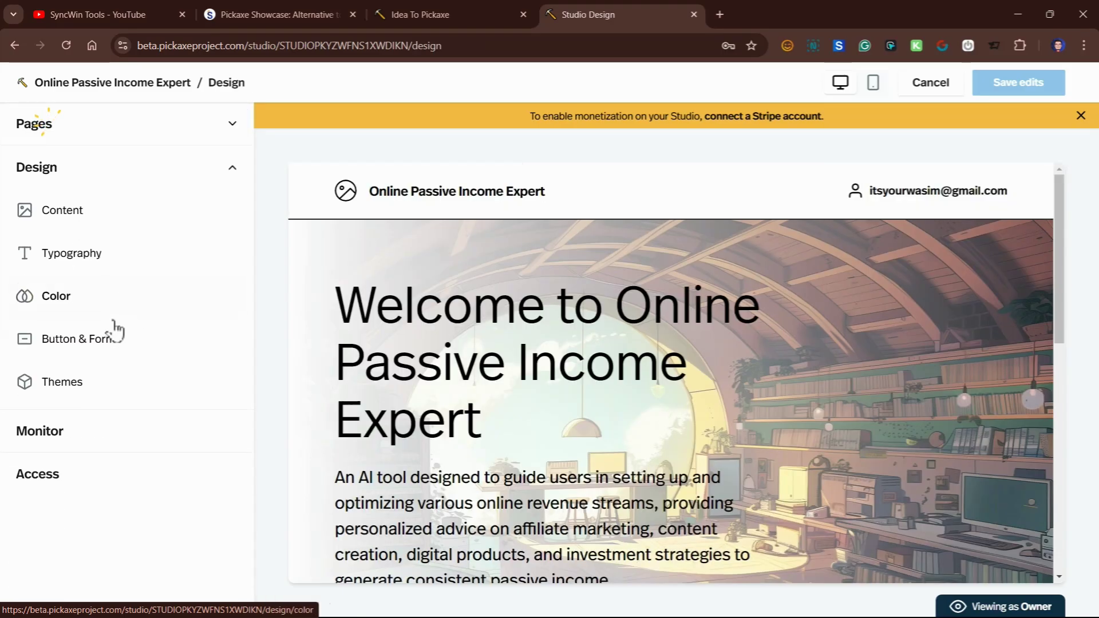
click(64, 211)
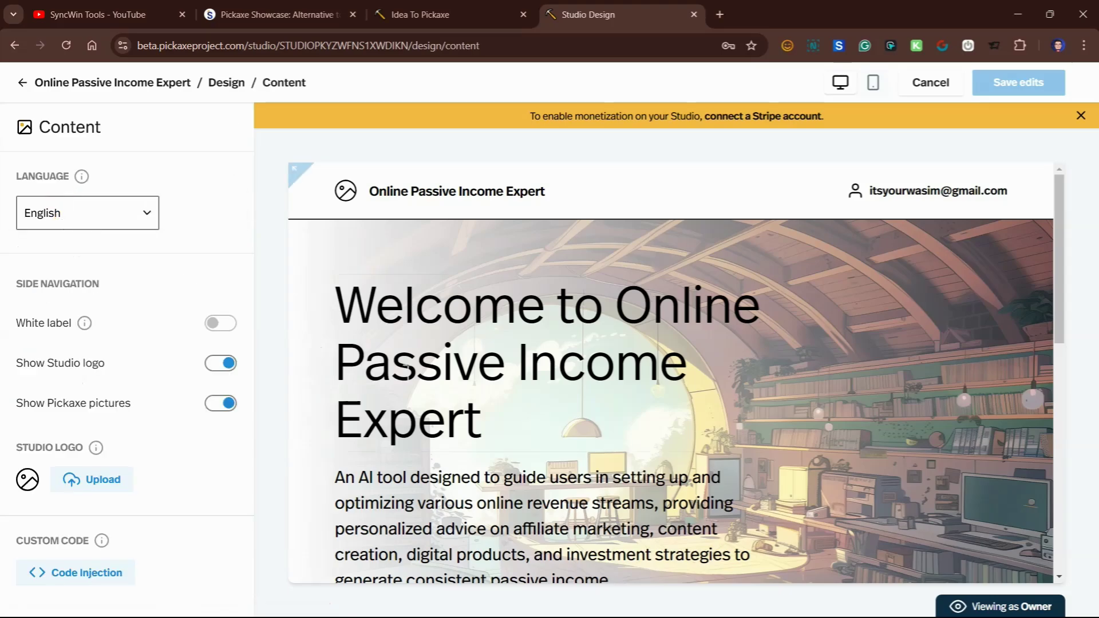
click(494, 312)
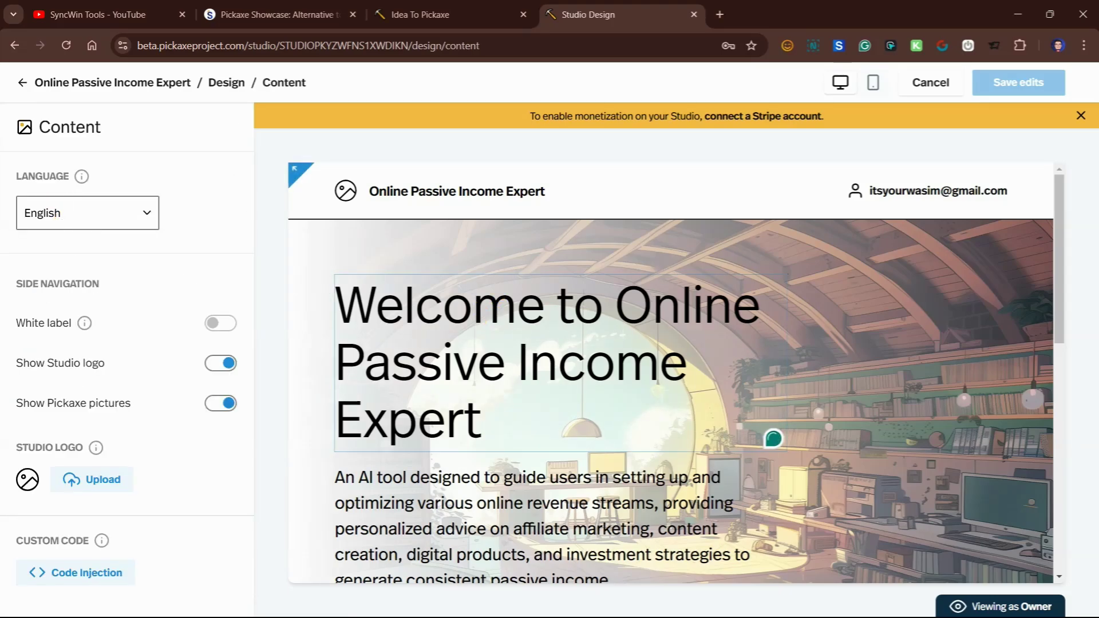
click(761, 312)
key(BackSpace)
key(BackSpace)
key(BackSpace)
key(BackSpace)
key(BackSpace)
key(BackSpace)
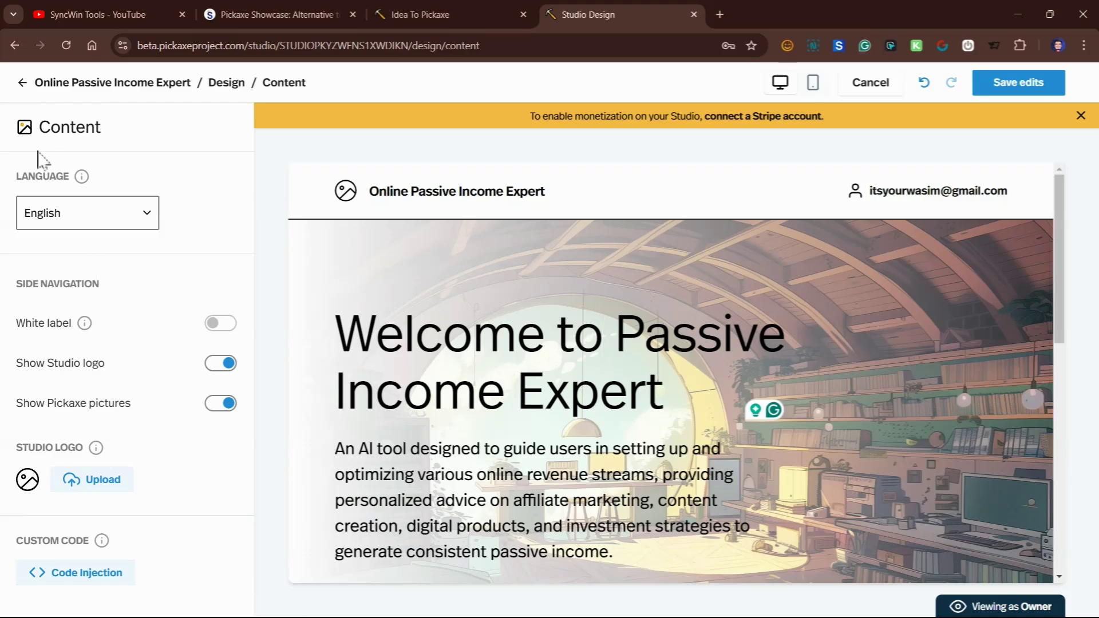
click(22, 86)
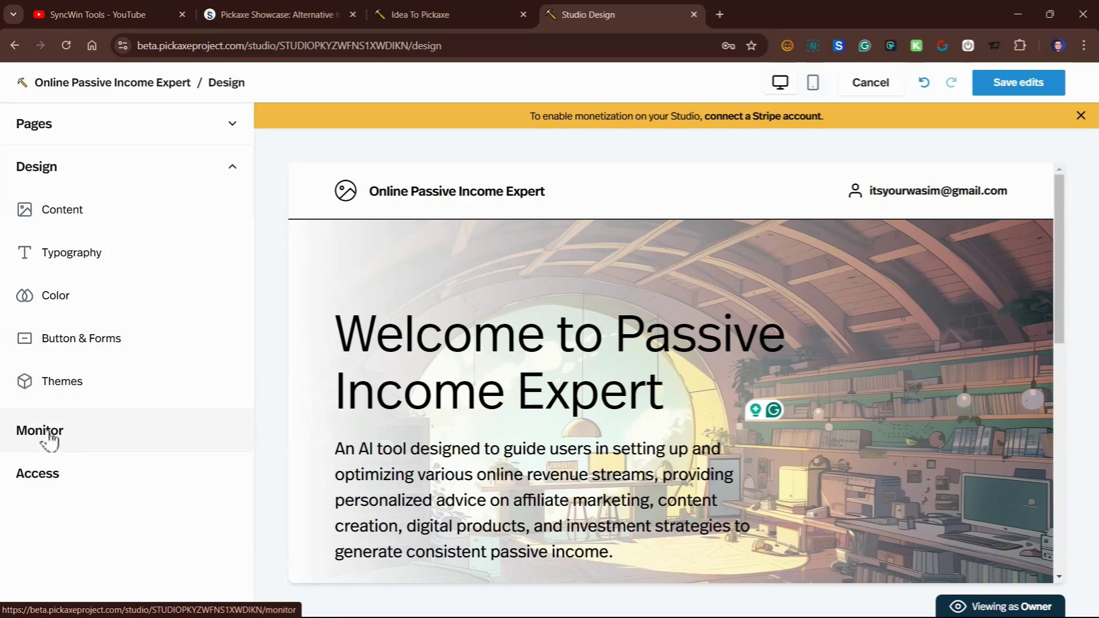
Check the Monitor page's zero usage metrics, listed chatbot and empty Response history
click(29, 440)
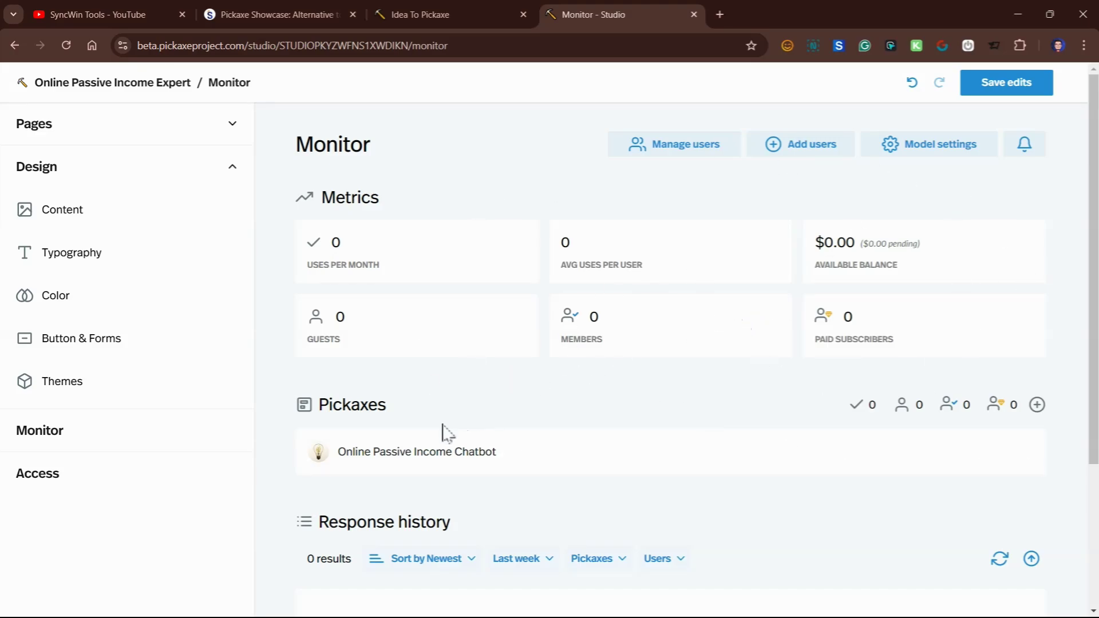
scroll(696, 286, down, 3)
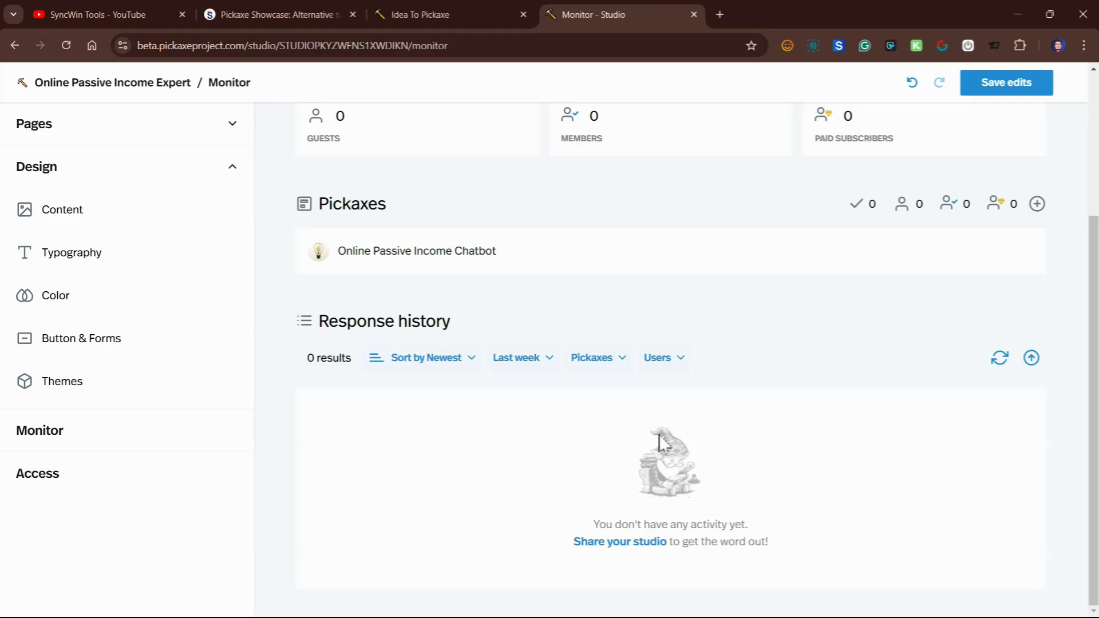
scroll(681, 495, up, 3)
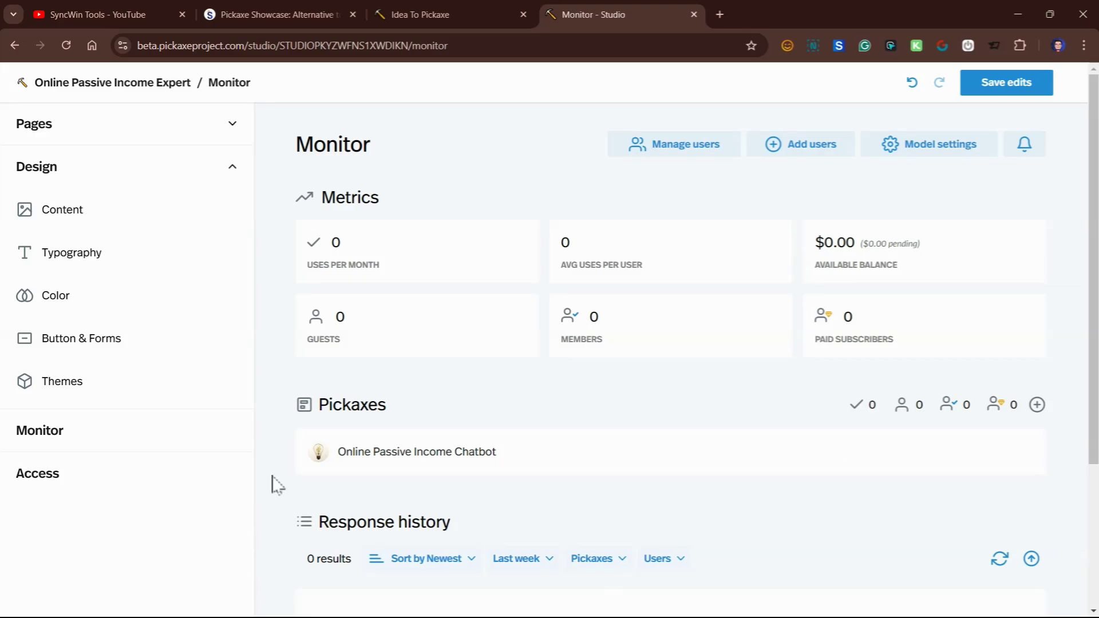
click(48, 476)
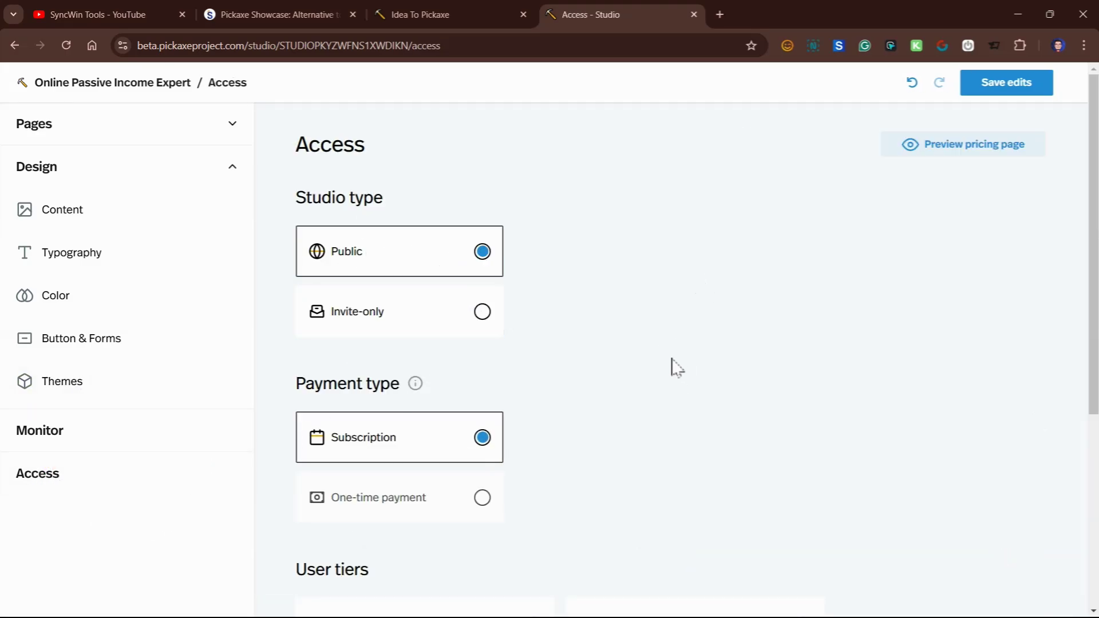
scroll(674, 389, down, 3)
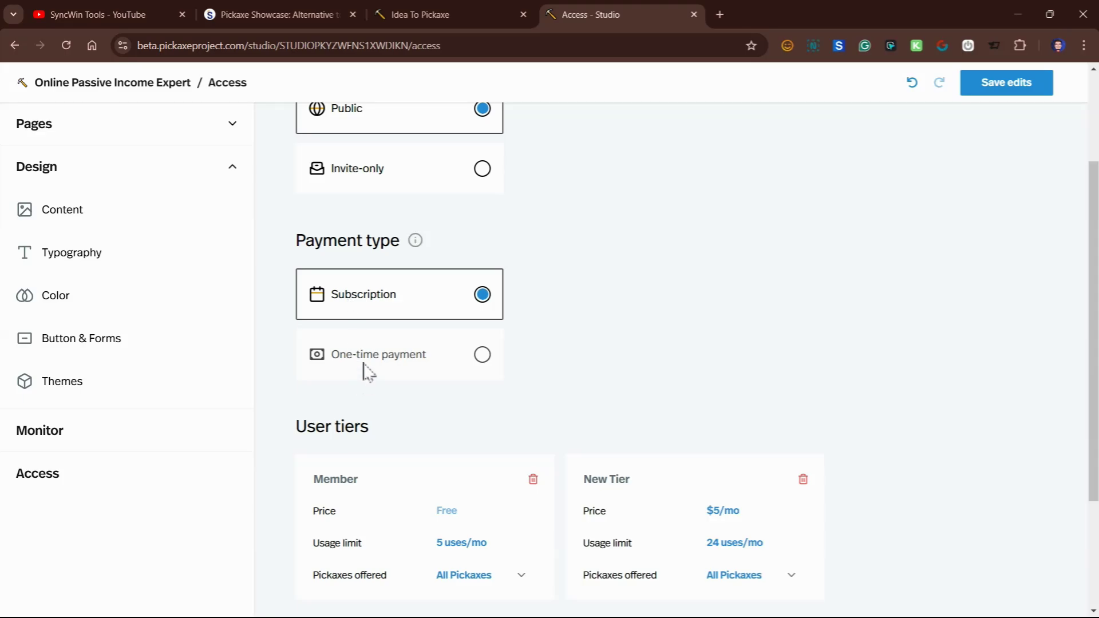
scroll(802, 339, down, 3)
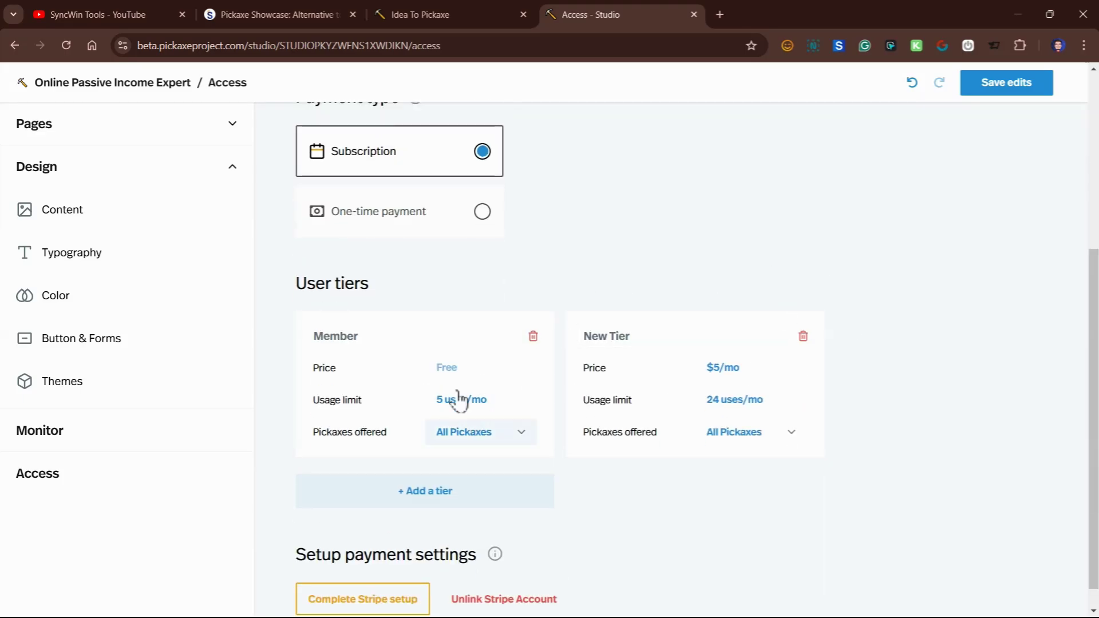
scroll(630, 289, down, 1)
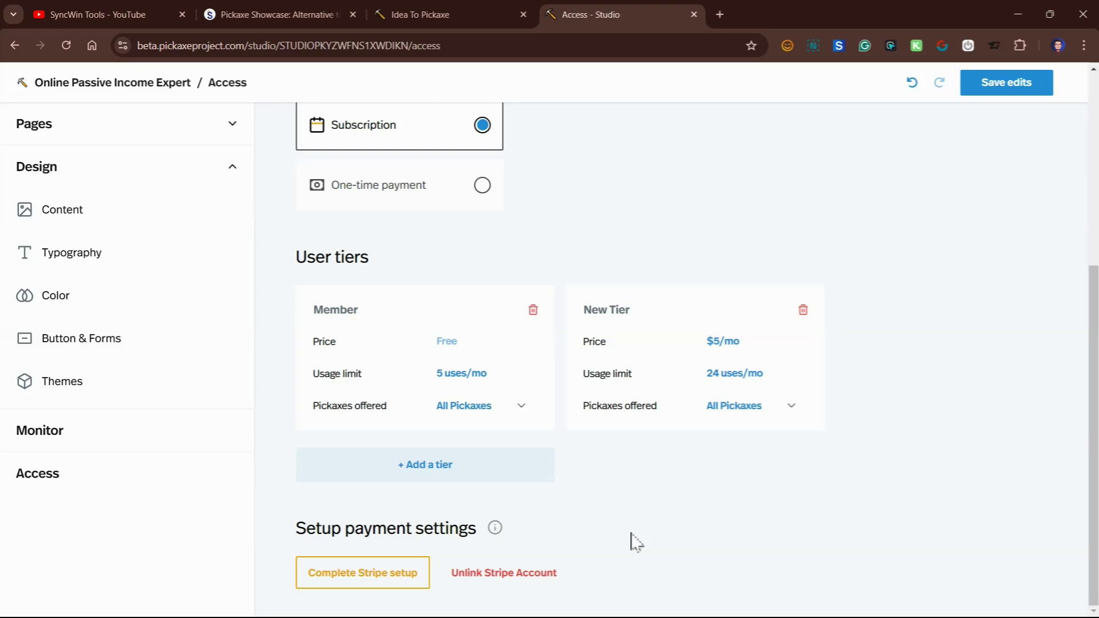
Open the Home page and bring up the View as menu with Guest, Member and New Tier roles
click(40, 122)
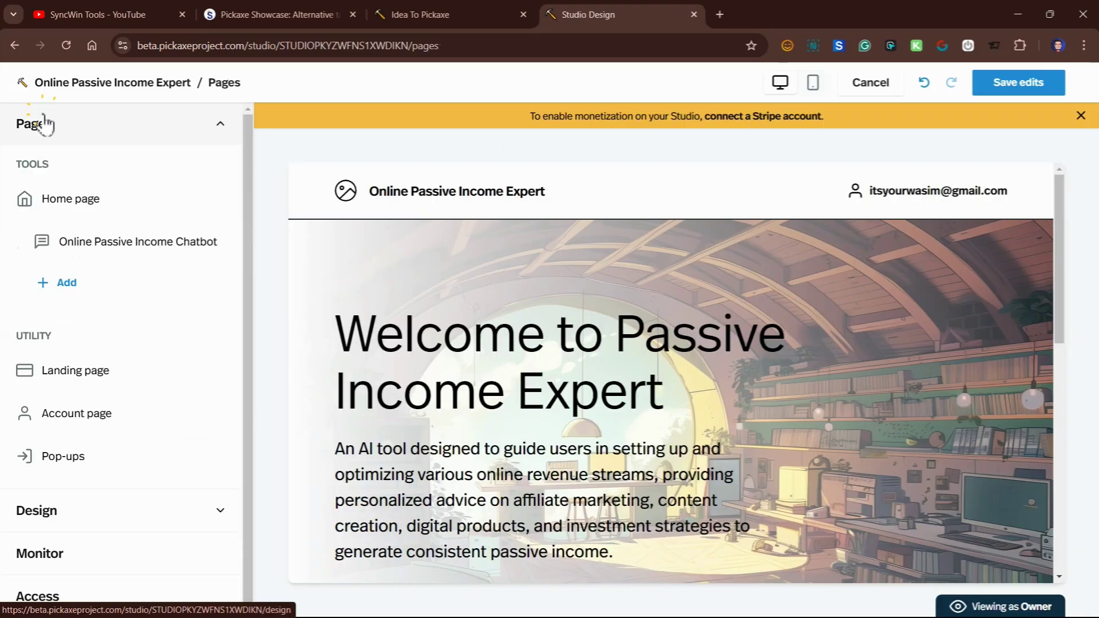
mouse_move(70, 198)
click(66, 211)
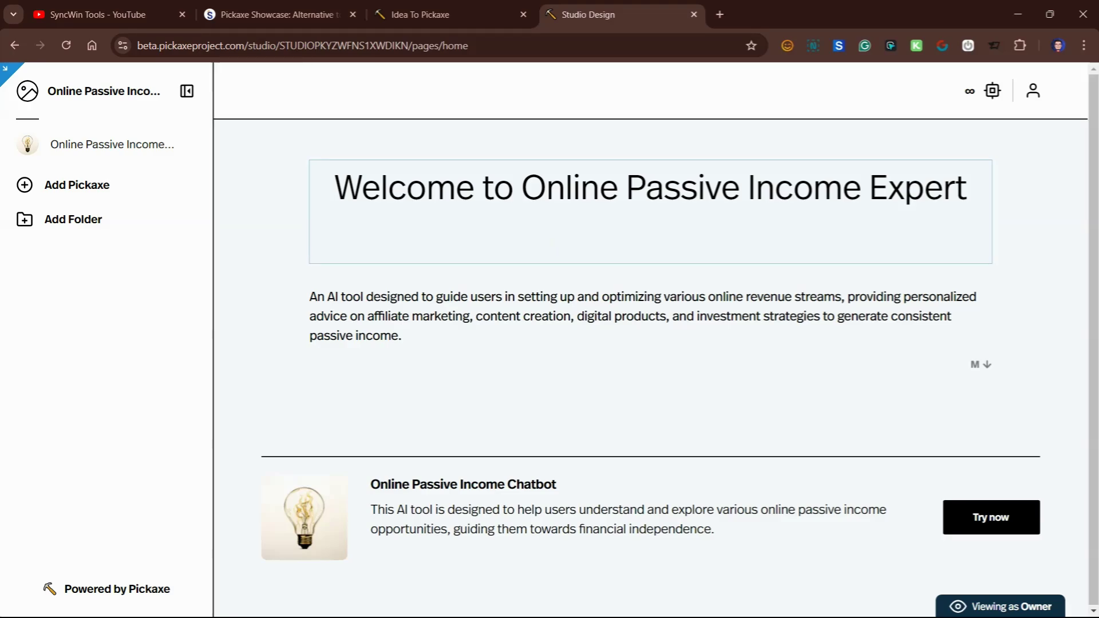
click(186, 94)
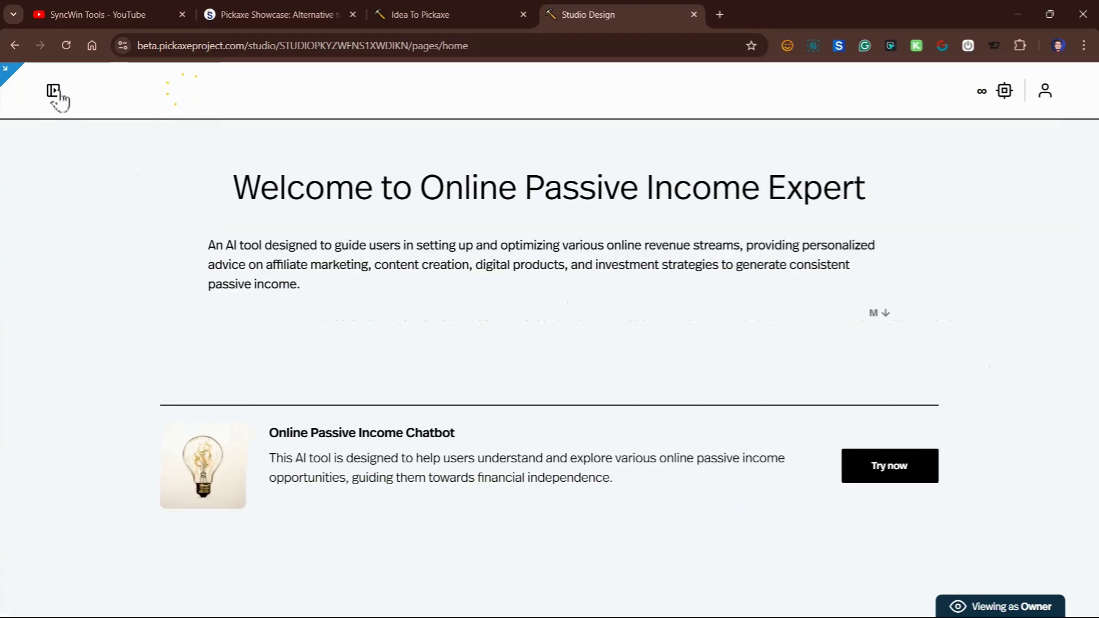
click(56, 98)
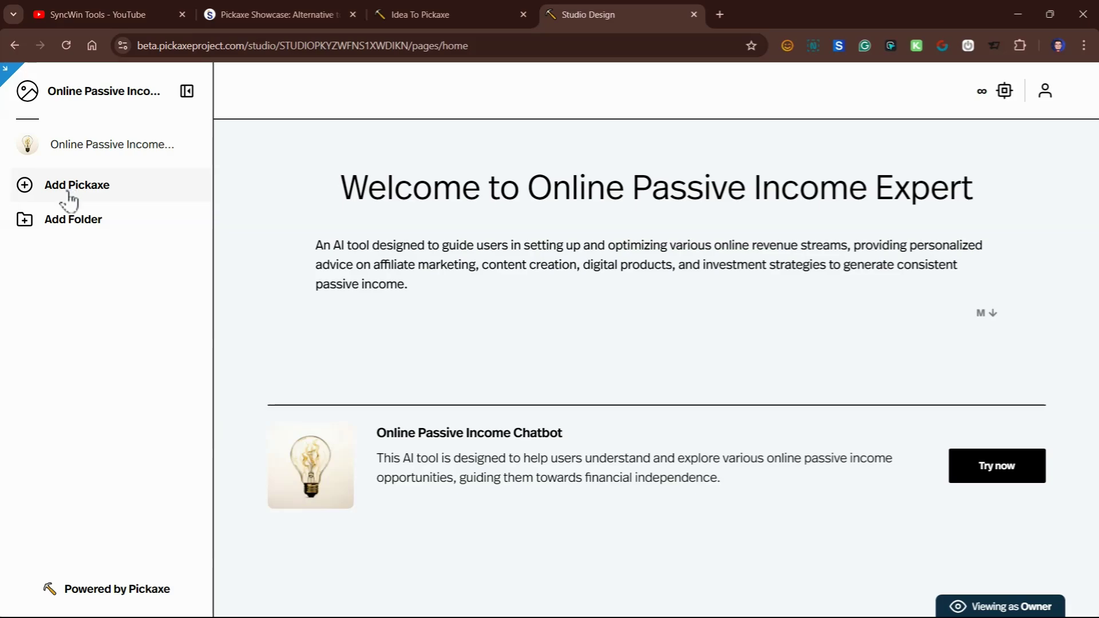
click(1007, 607)
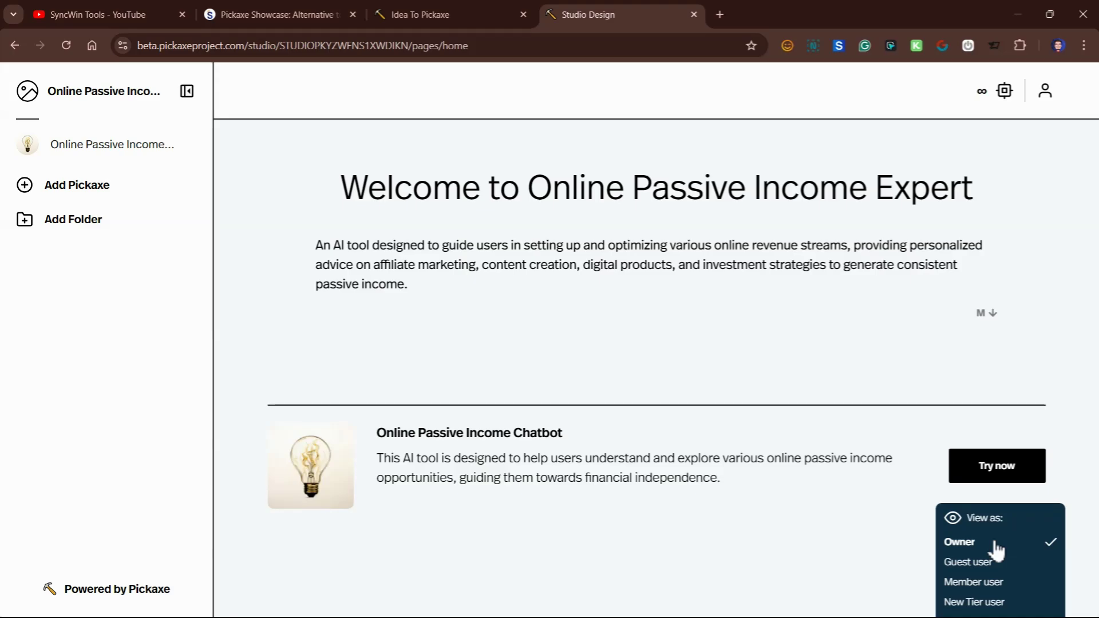
Preview the Online Passive Income Chatbot as Member, Guest and New Tier users, then as Owner
click(961, 584)
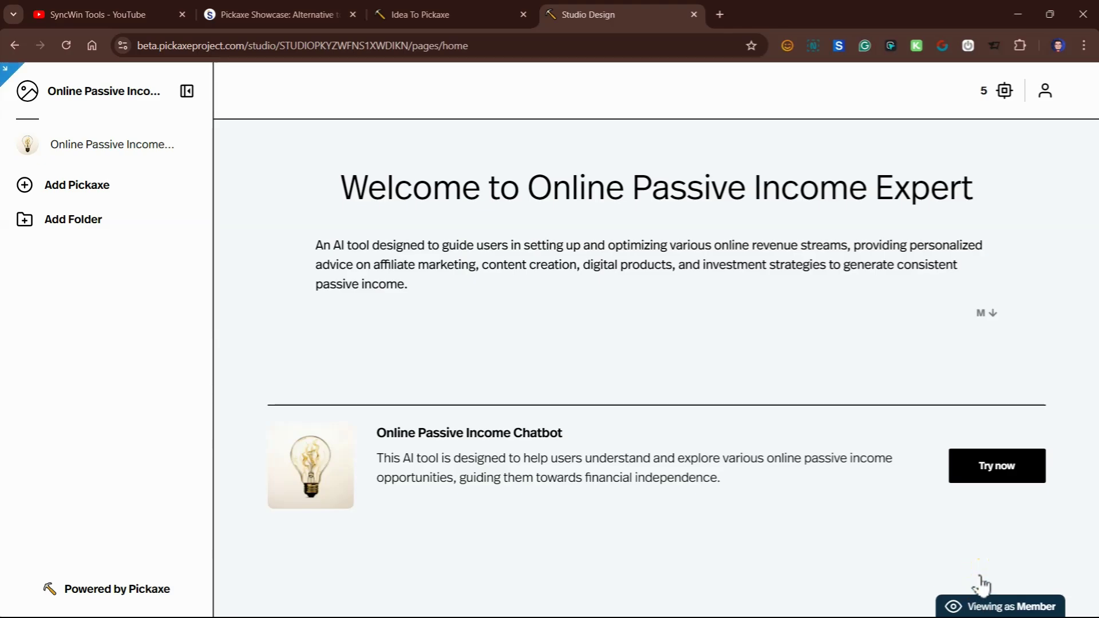
click(126, 149)
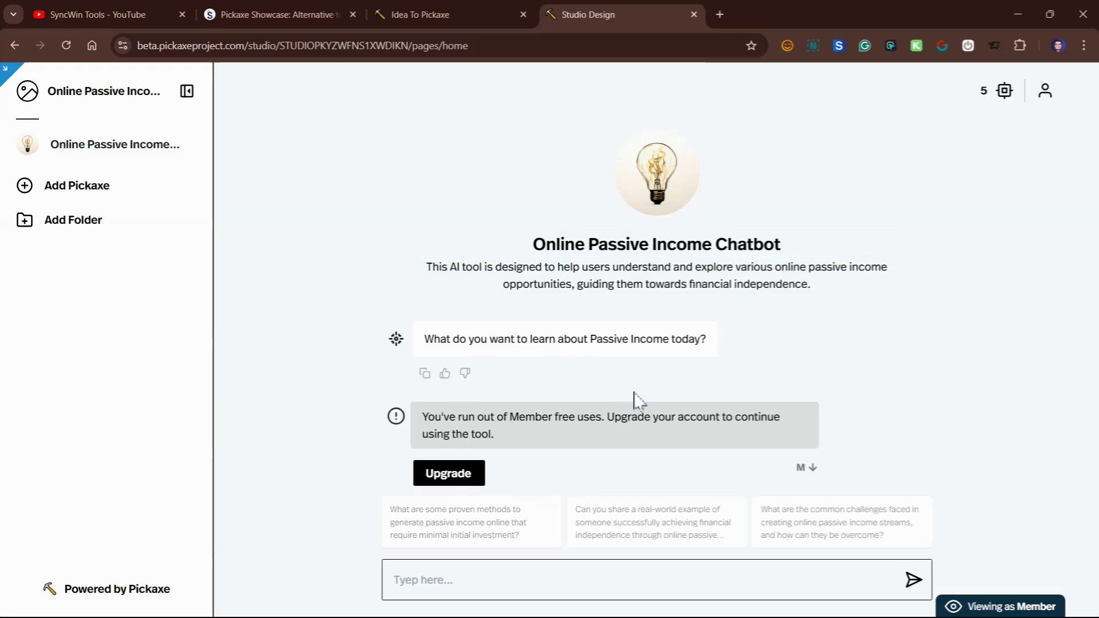
click(1048, 603)
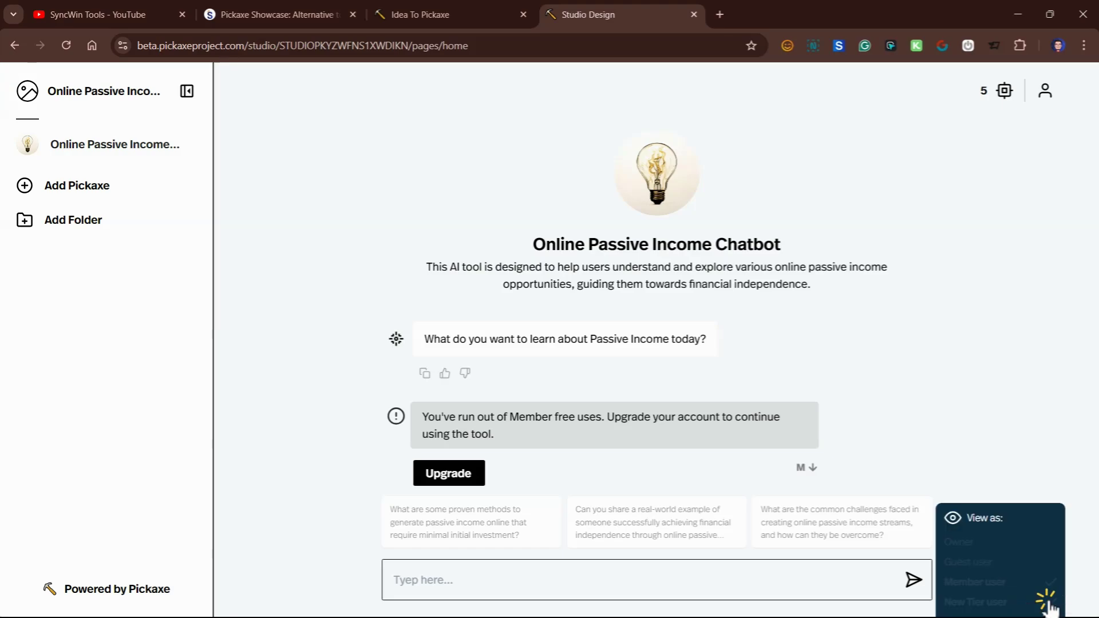
click(986, 563)
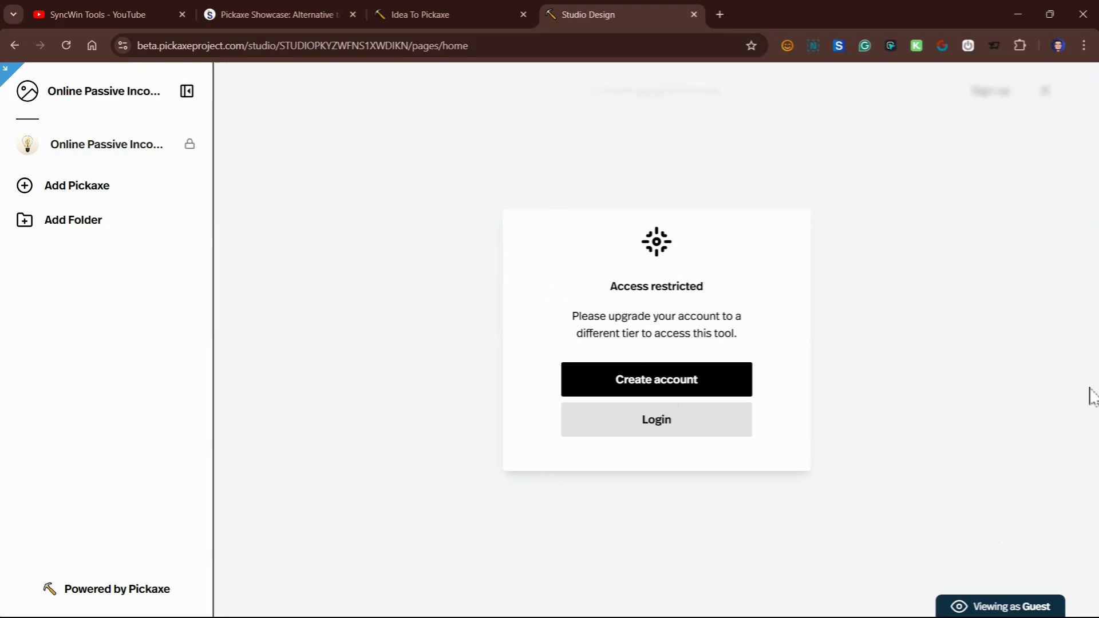
click(1041, 607)
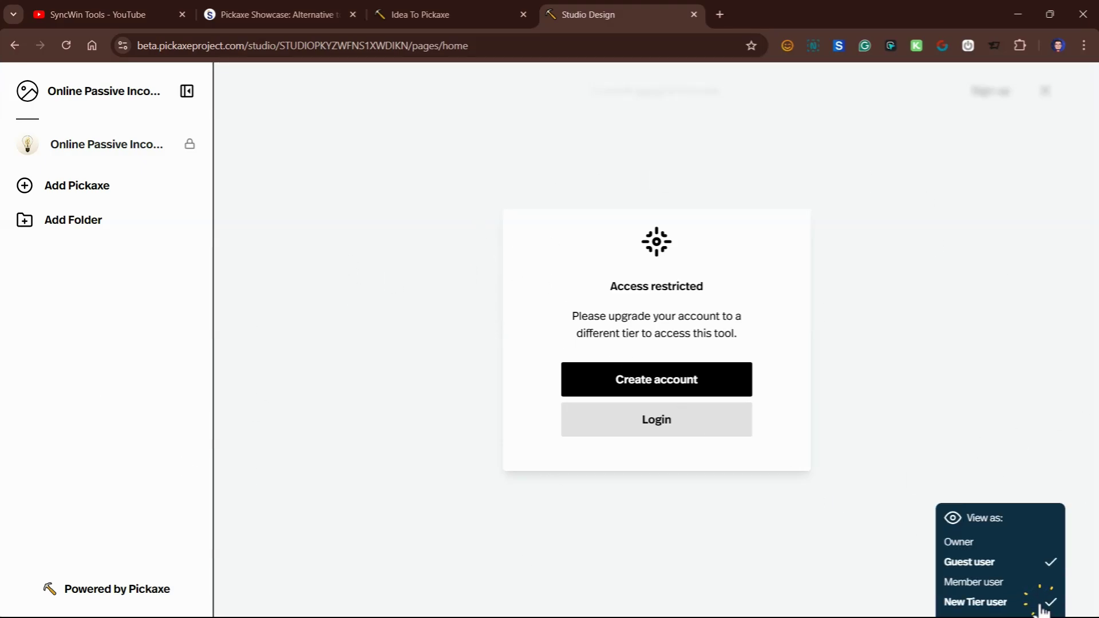
click(985, 602)
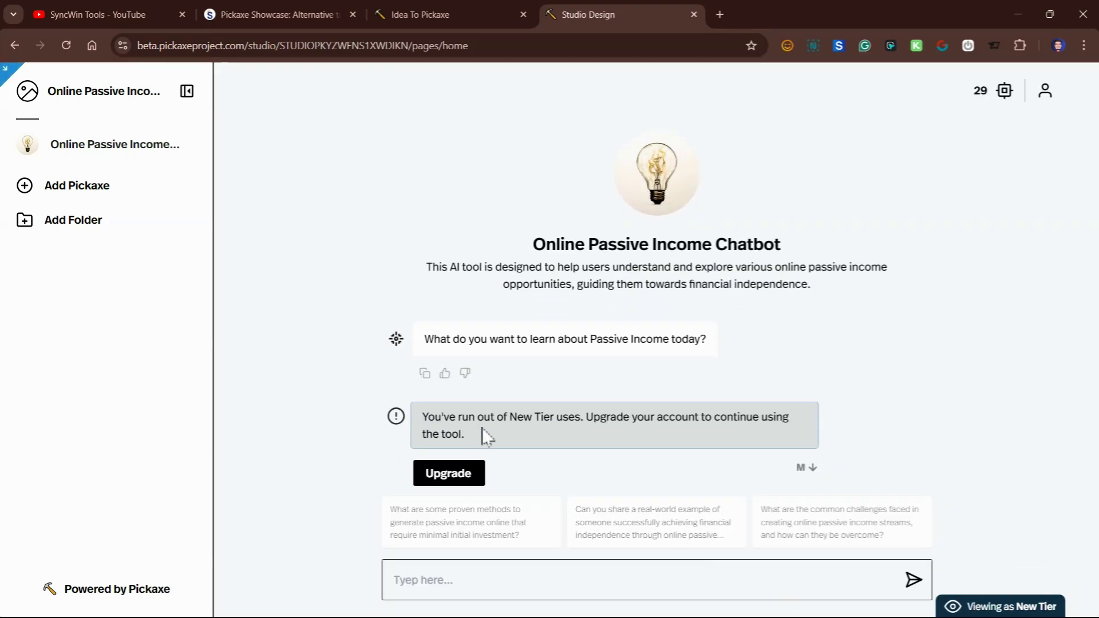
click(1016, 606)
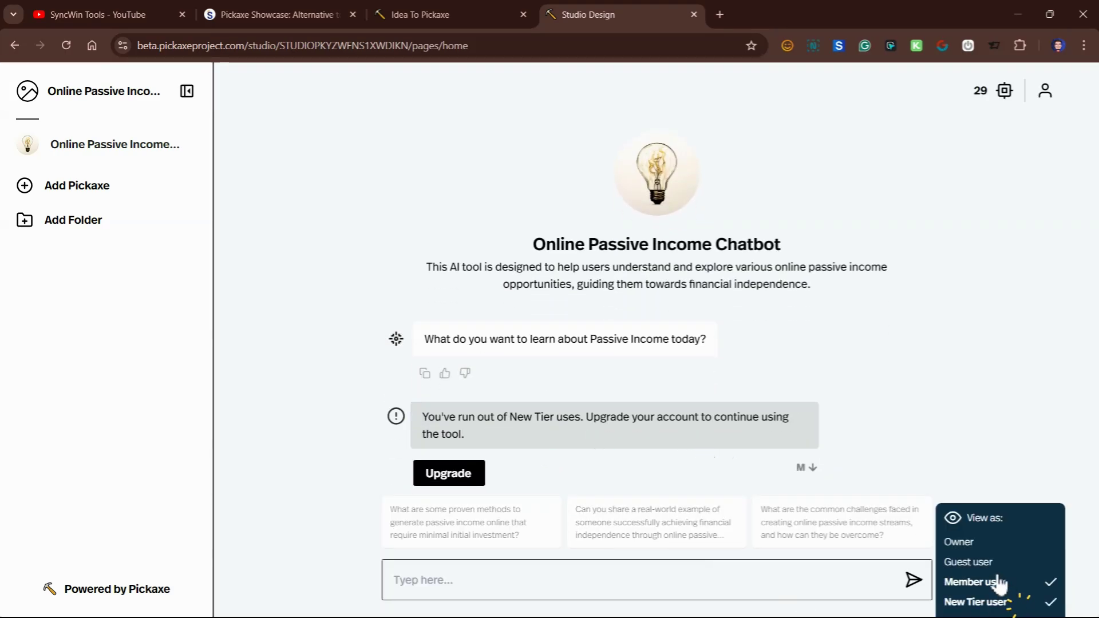
click(998, 583)
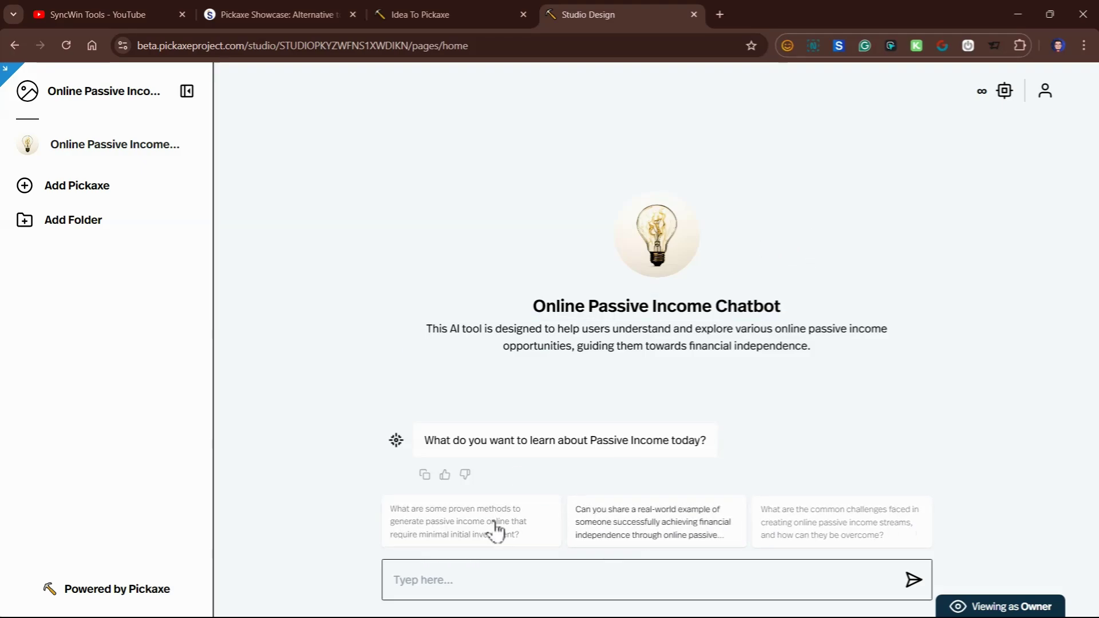
Ask the first suggested question on low-investment passive income methods and submit thumbs-up feedback
click(465, 525)
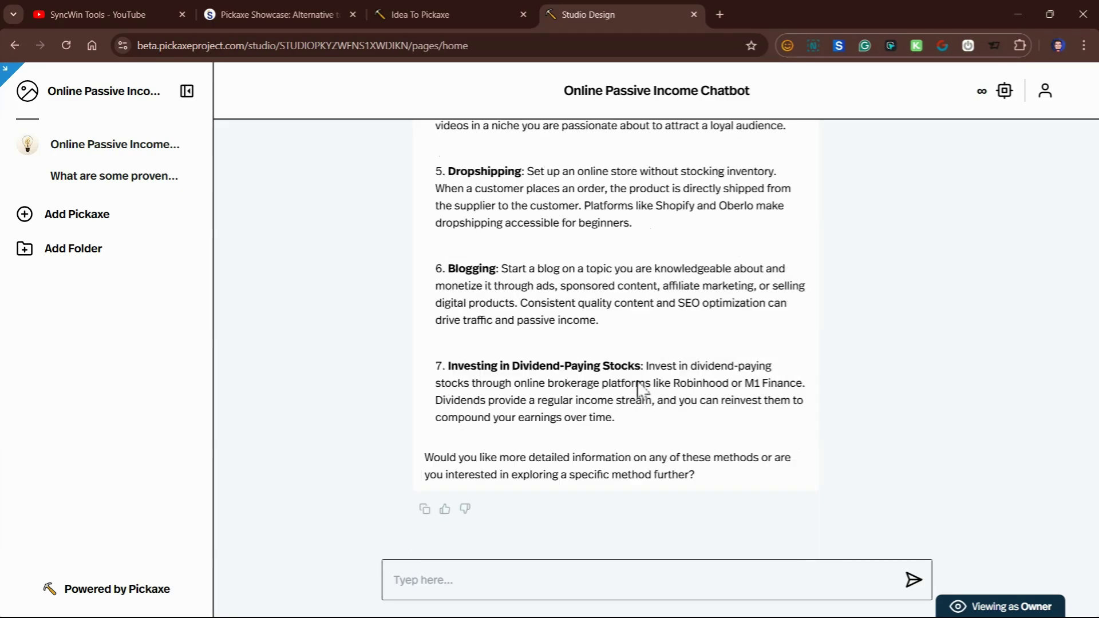
scroll(440, 503, up, 6)
scroll(707, 295, up, 4)
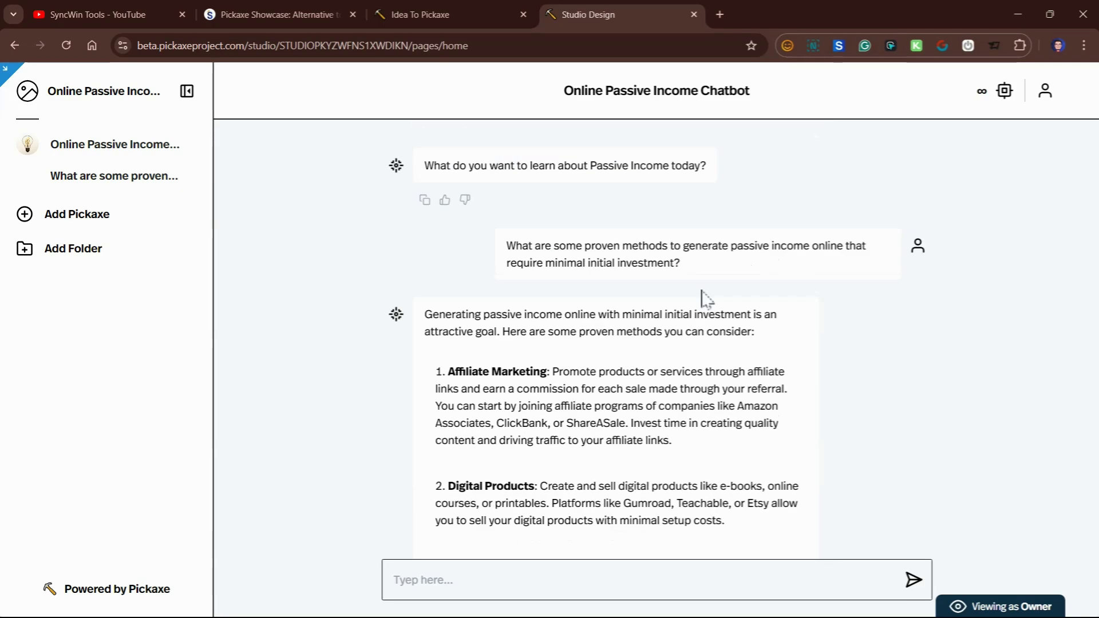
scroll(707, 295, down, 2)
scroll(707, 295, down, 4)
scroll(515, 572, down, 7)
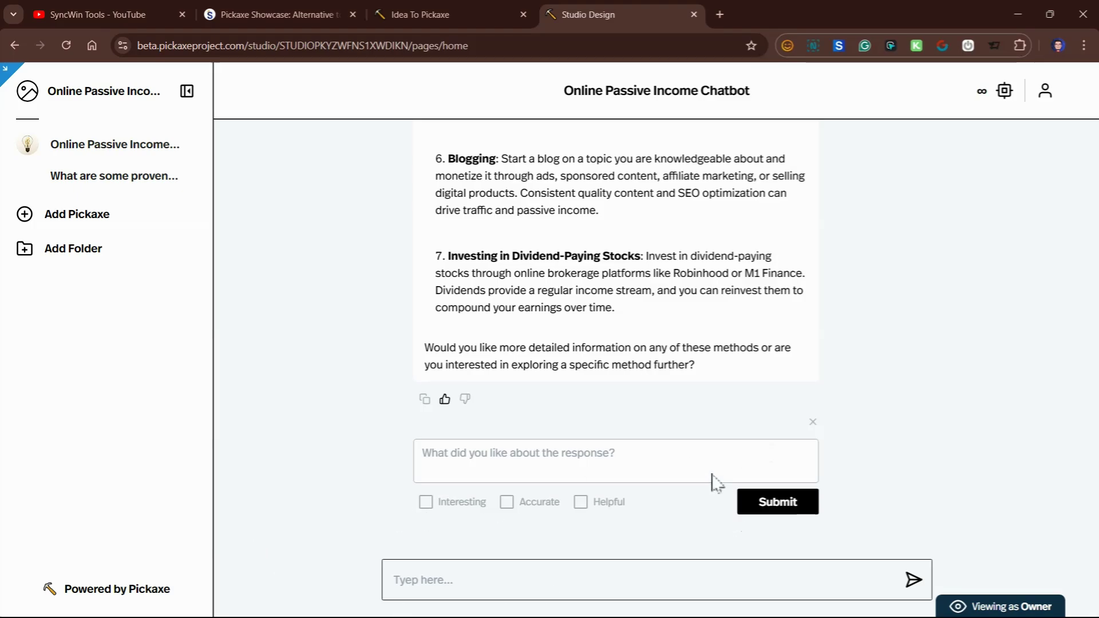
click(812, 422)
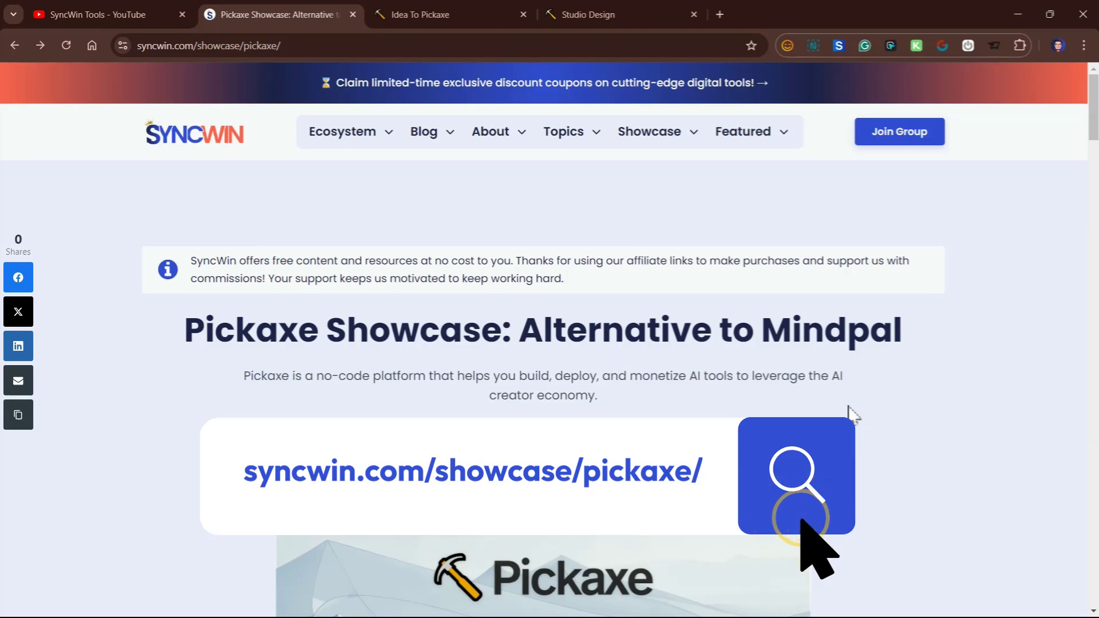
Scroll the Pickaxe Showcase page past the $39 lifetime deal and features to its Deal Terms
scroll(796, 417, down, 1)
scroll(795, 419, up, 1)
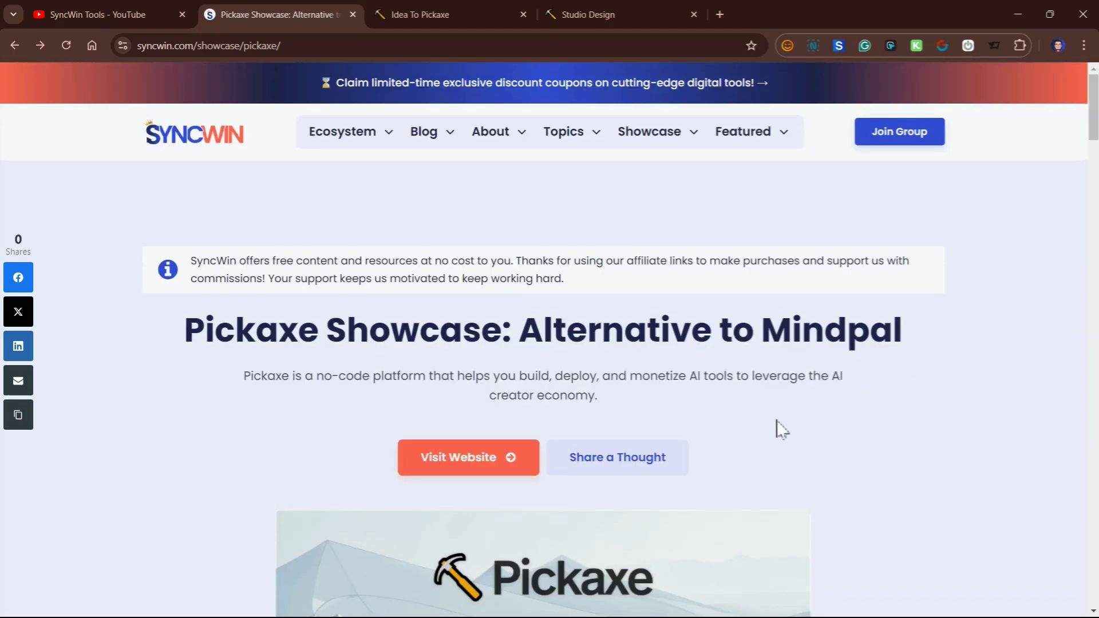
scroll(778, 426, down, 3)
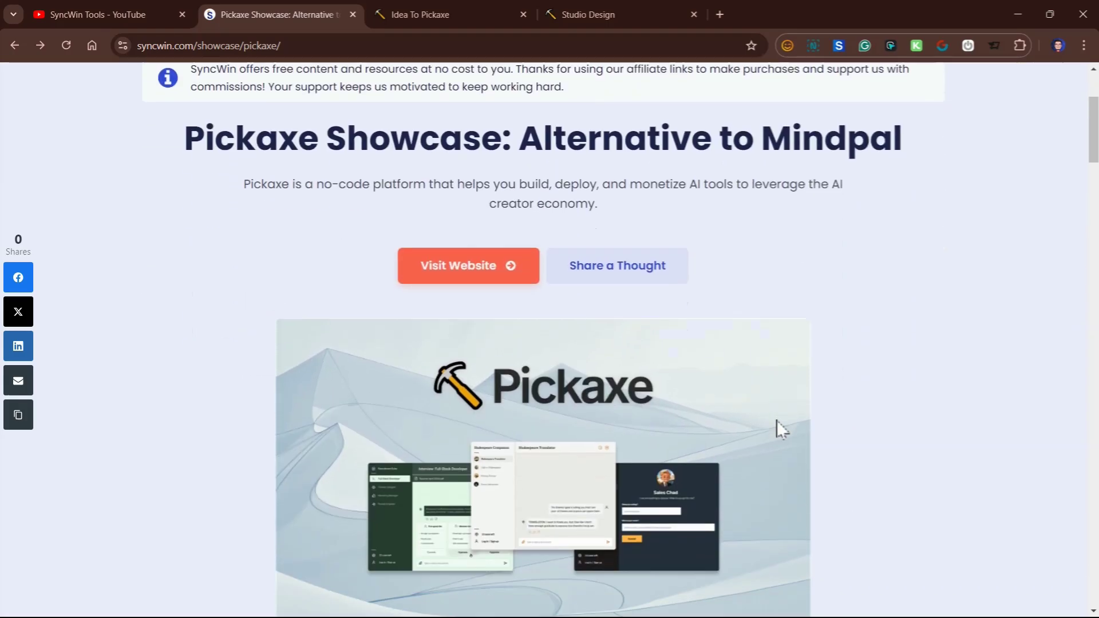
scroll(778, 428, down, 5)
scroll(779, 428, down, 6)
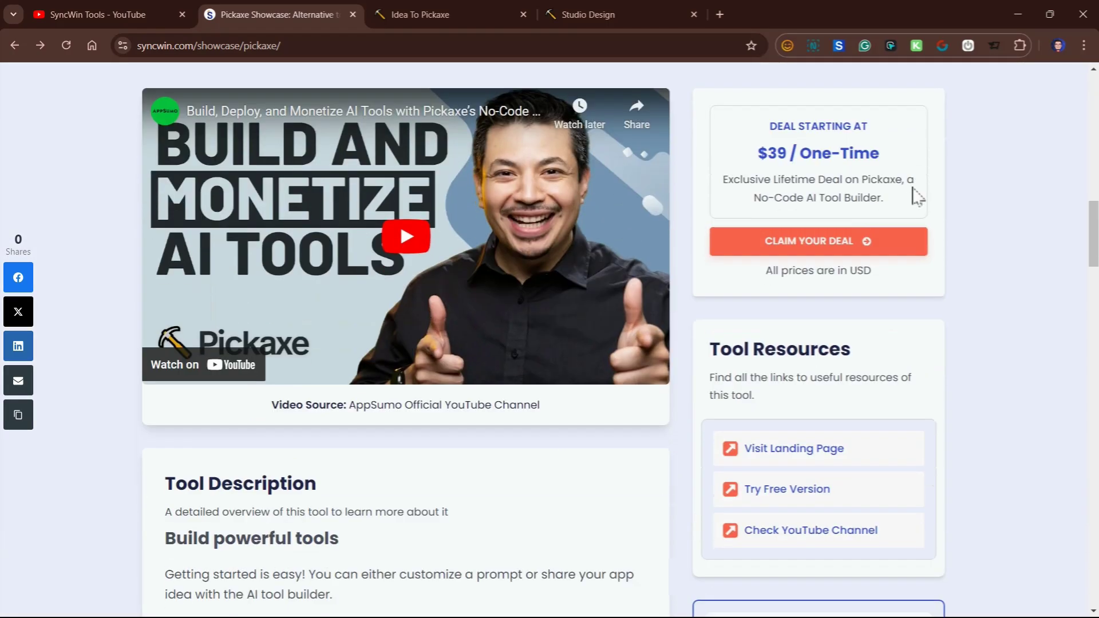
scroll(917, 196, down, 2)
scroll(917, 196, down, 1)
scroll(917, 196, down, 7)
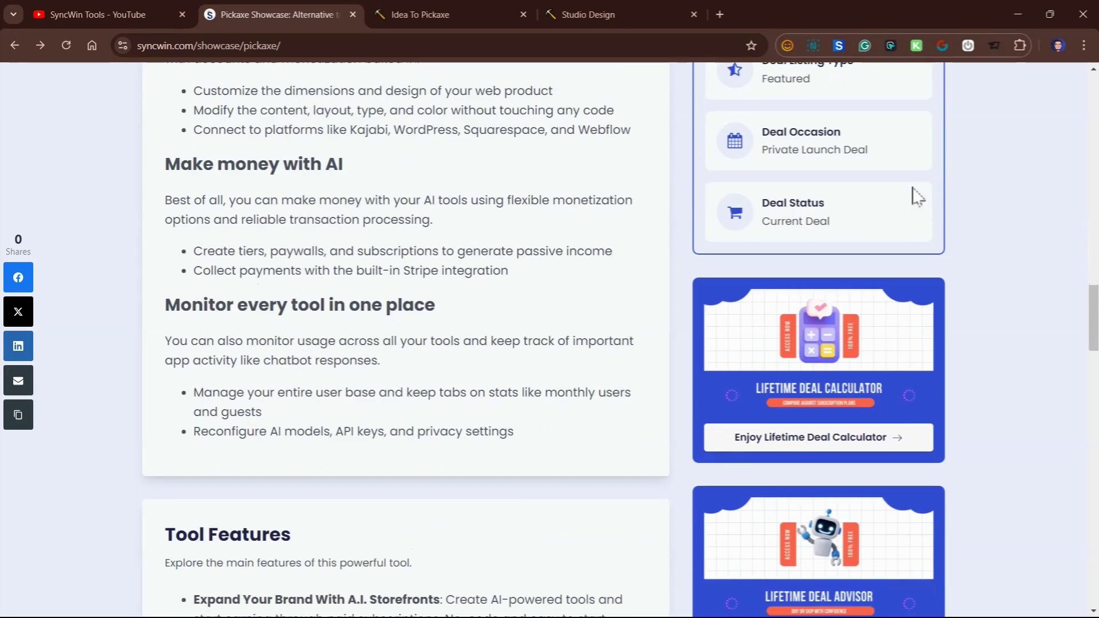
scroll(916, 197, up, 3)
scroll(807, 299, down, 10)
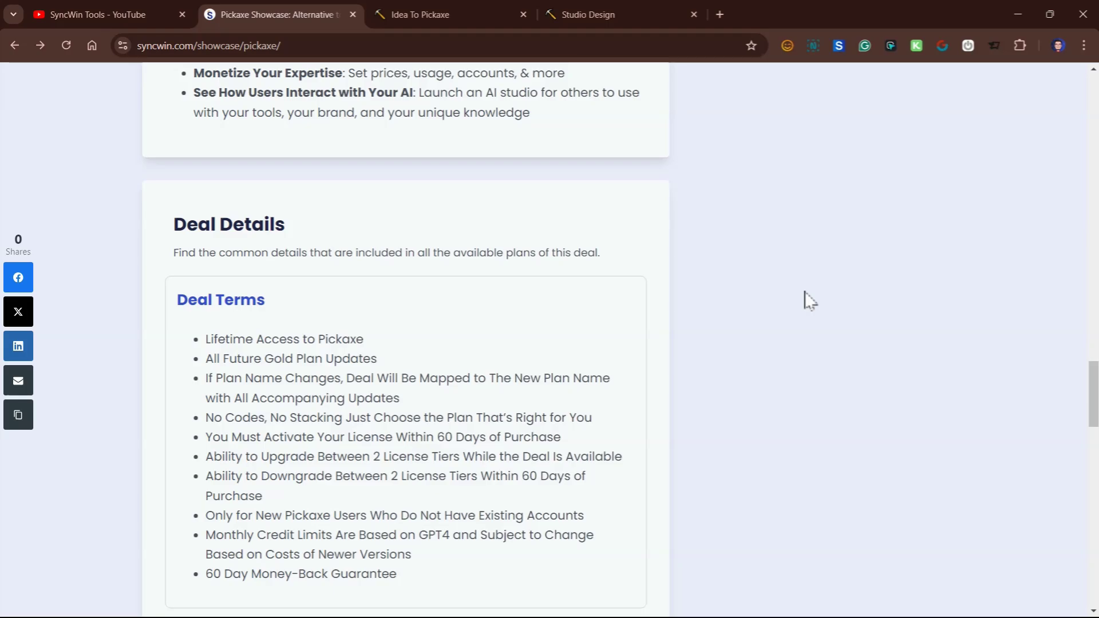